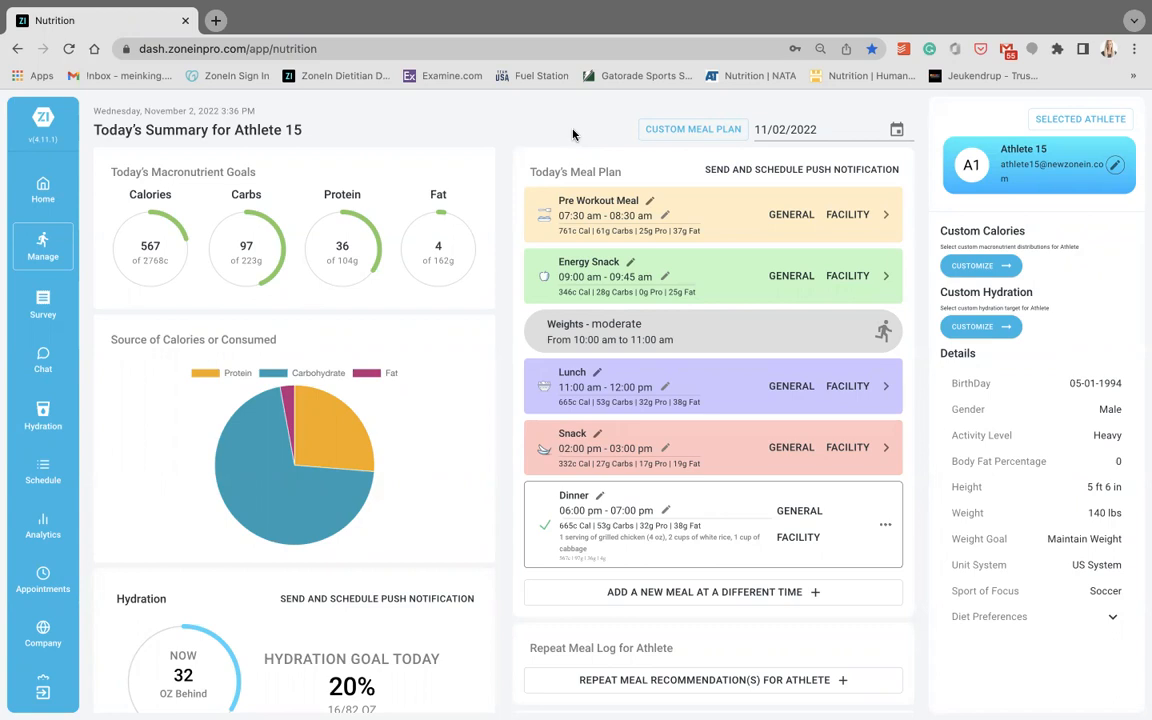
- Look through the group and user choices of the athlete selector, keeping Athlete 15 selected
left_click(1078, 119)
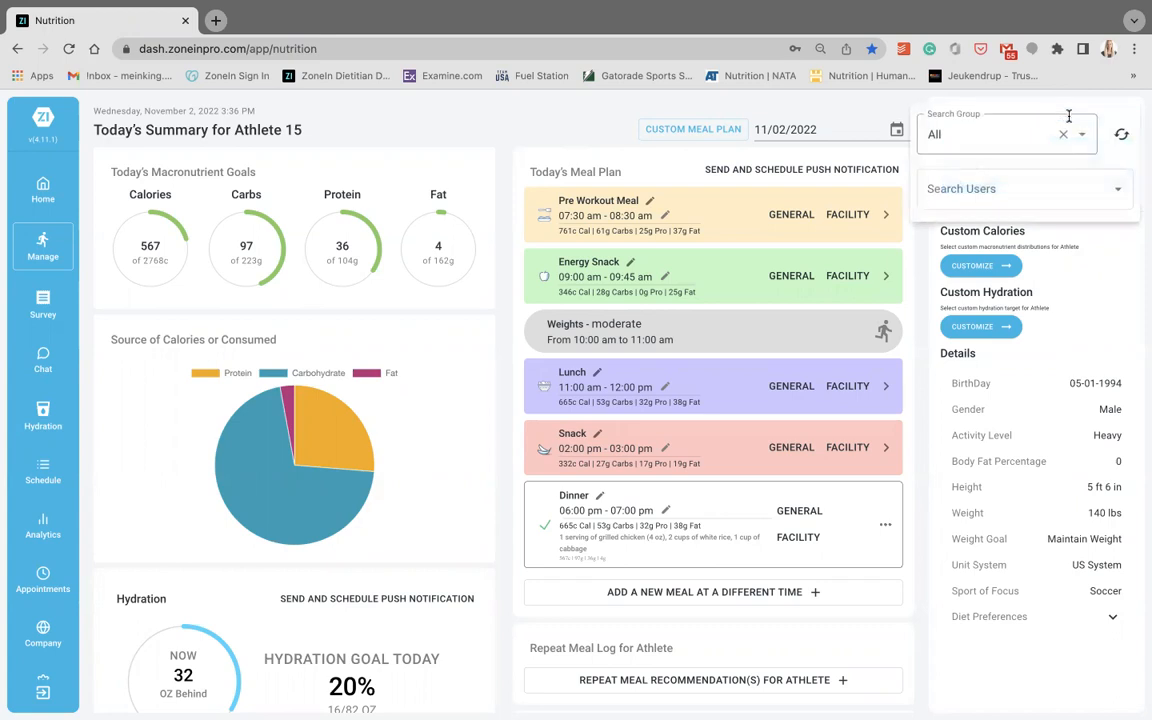
left_click(1088, 140)
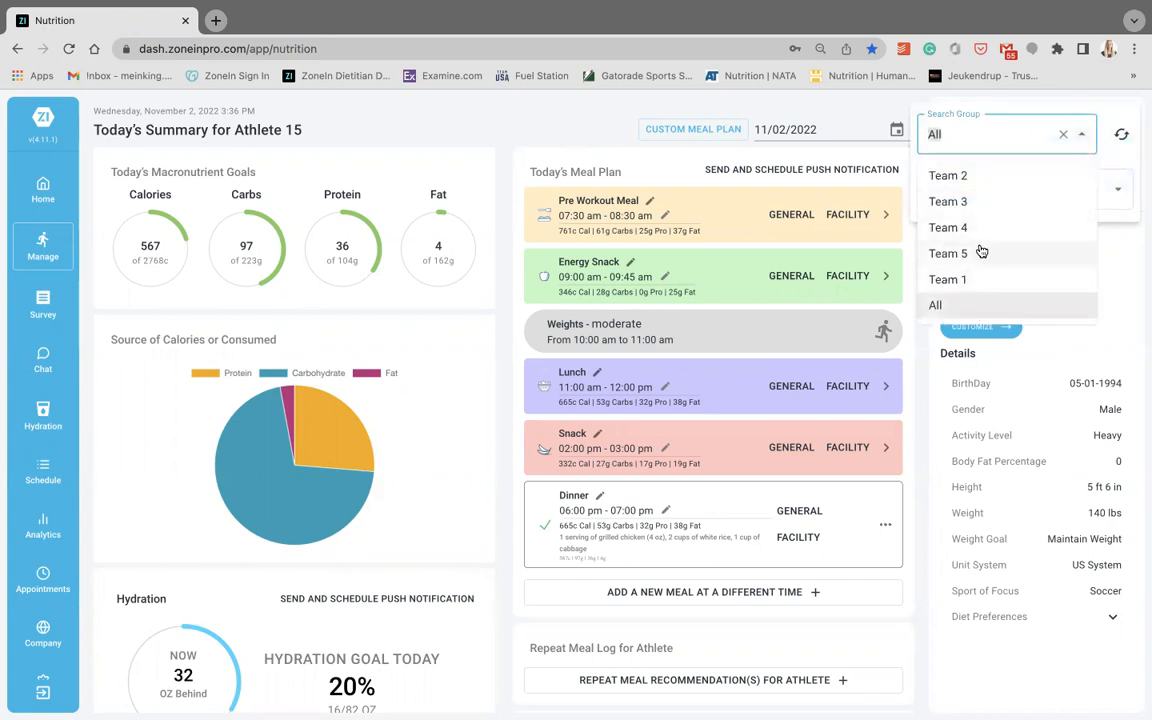
left_click(1119, 196)
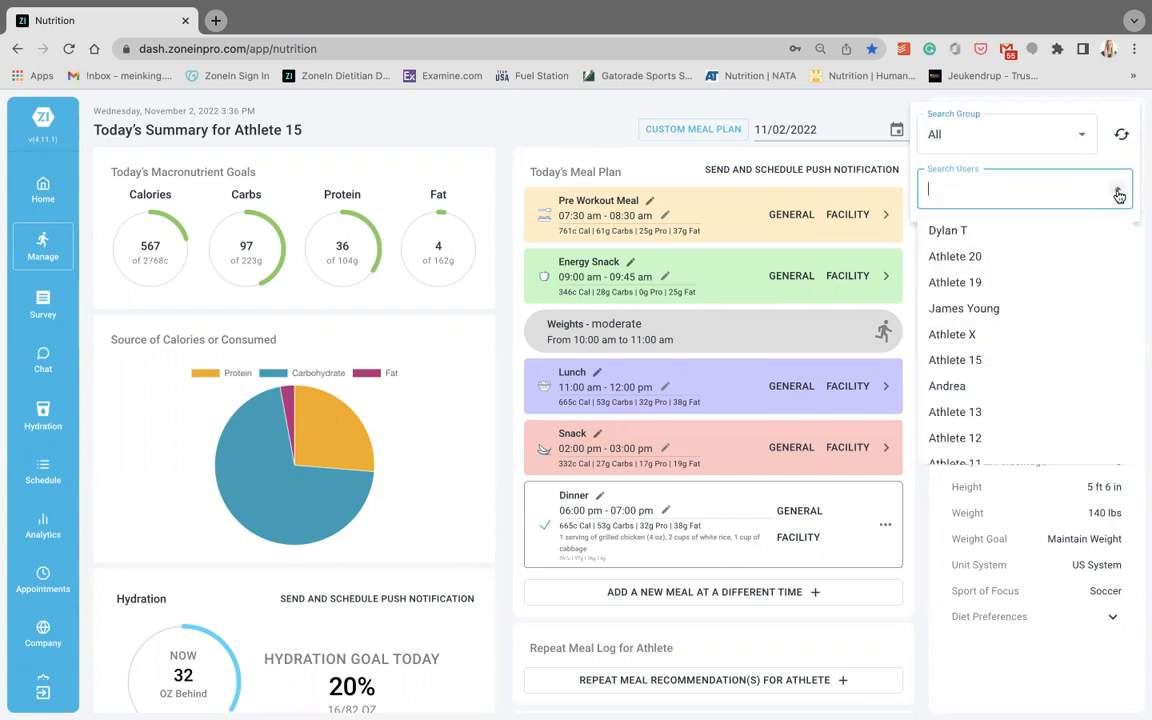
scroll(960, 390, "down", 2)
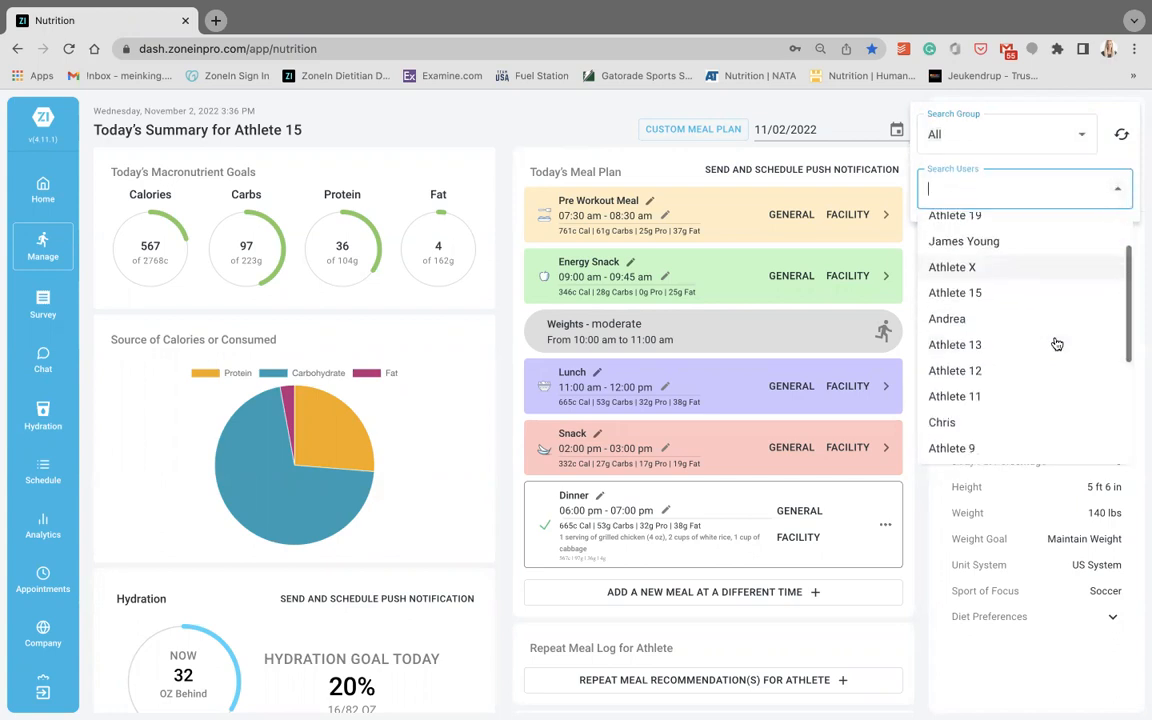
left_click(938, 479)
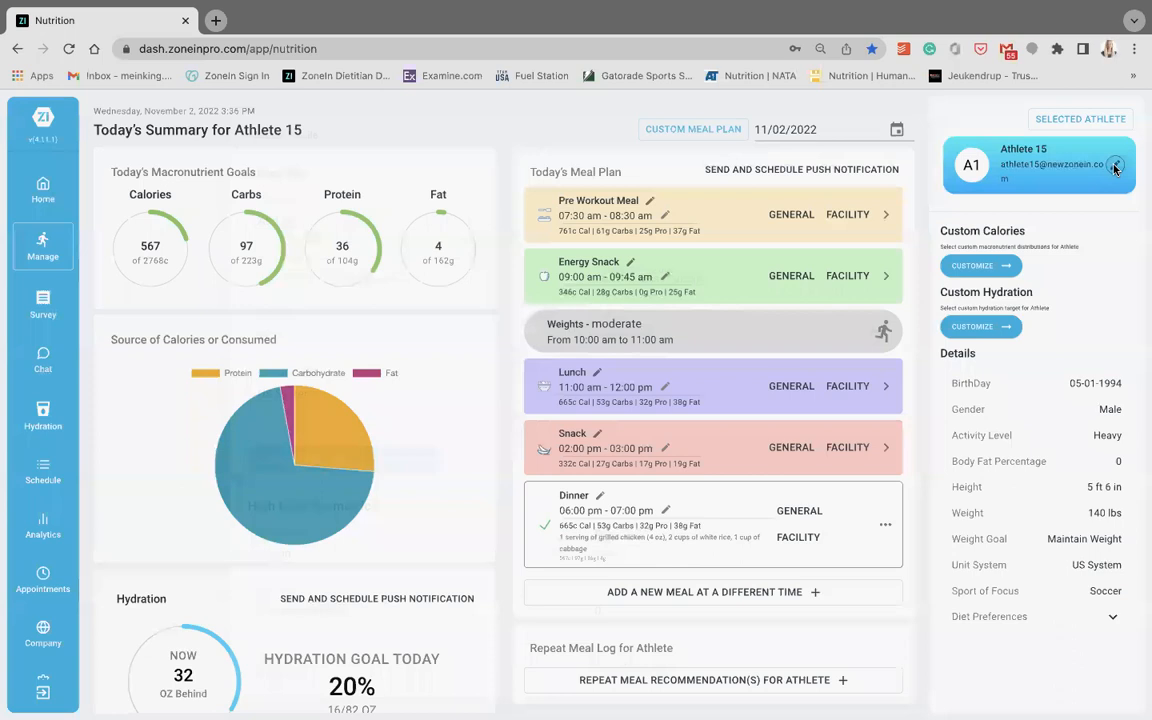
- Review Athlete 15's profile form, including biometrics, nutrition profile and training profile, and close it without editing
left_click(1114, 167)
scroll(672, 322, "down", 2)
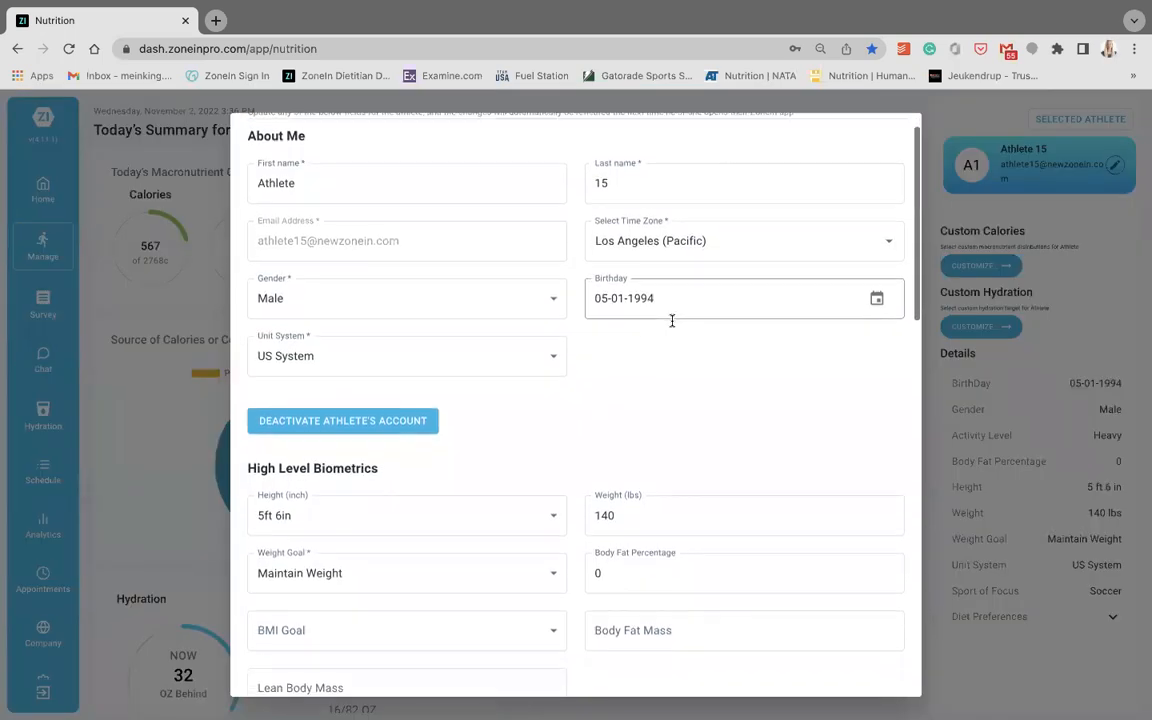
scroll(672, 326, "down", 6)
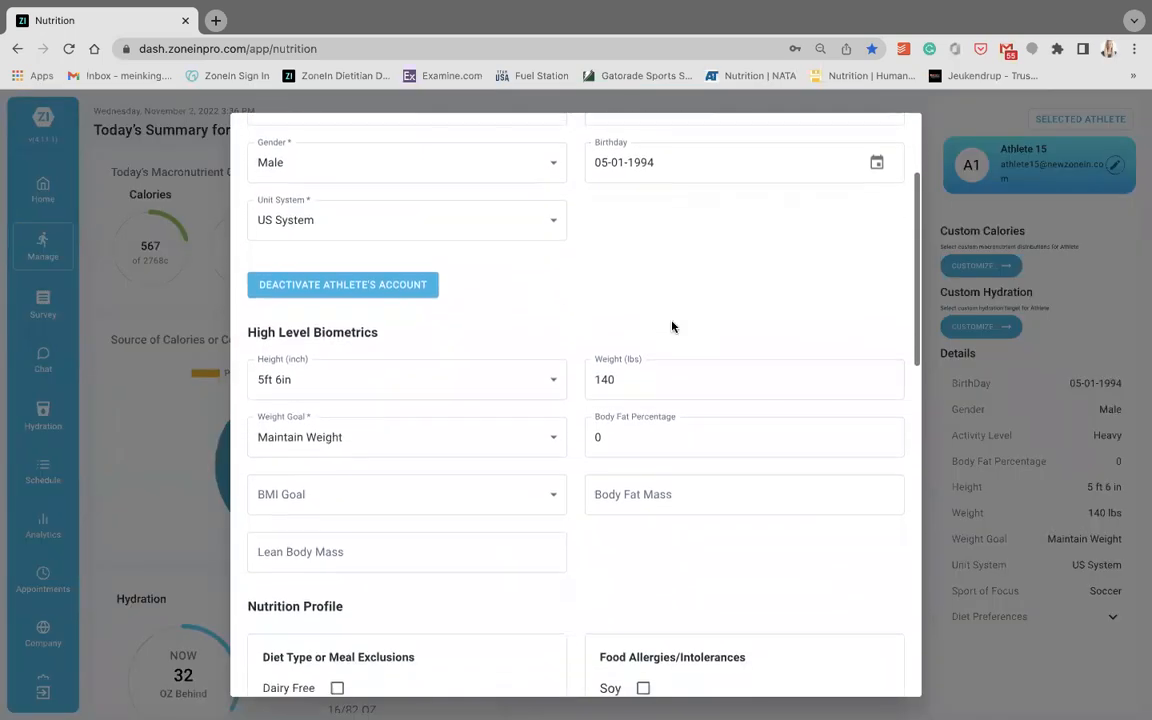
scroll(672, 322, "down", 15)
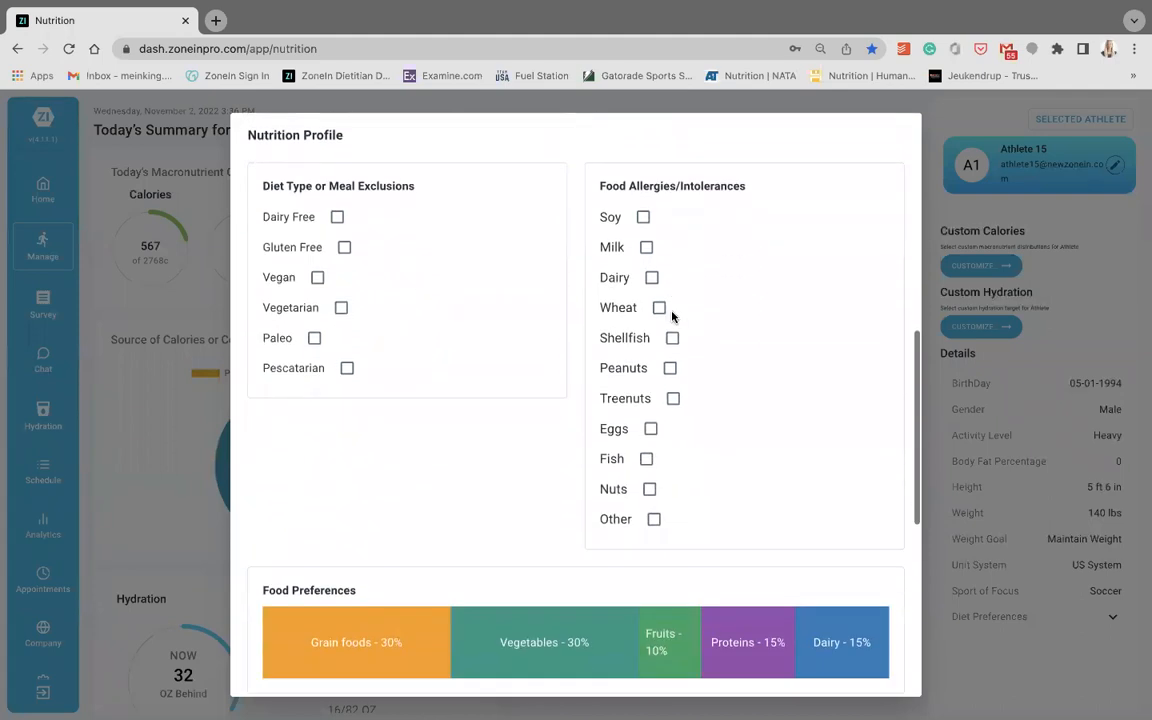
scroll(674, 318, "down", 1)
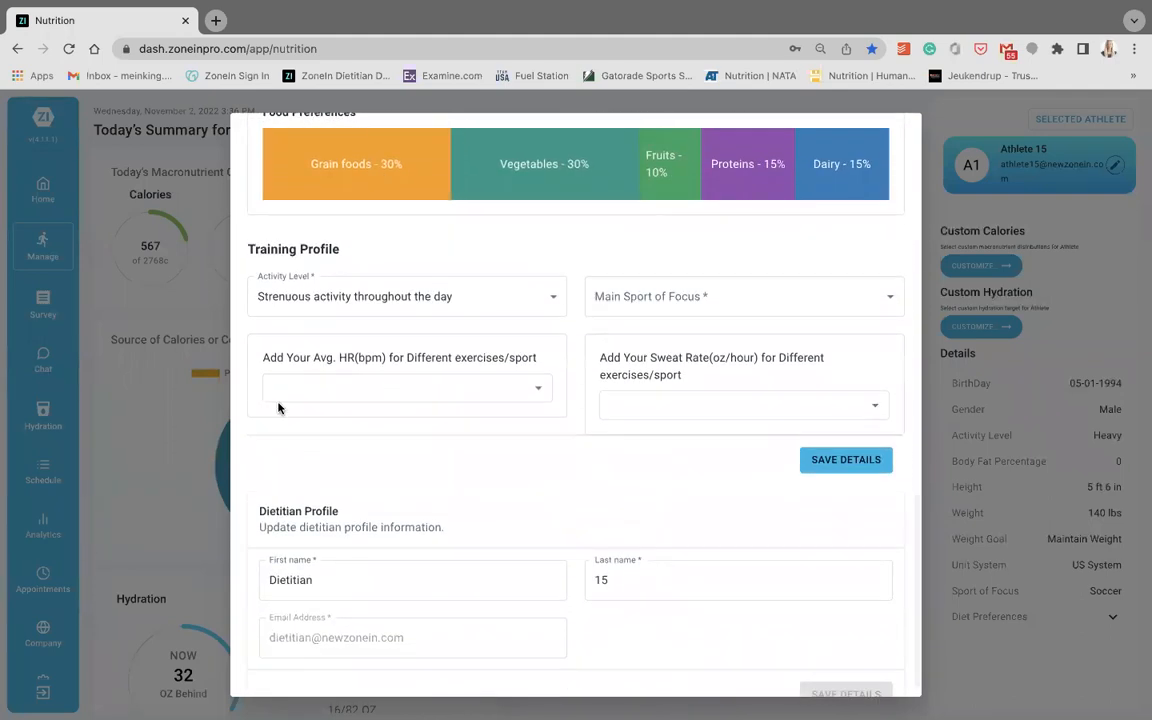
scroll(278, 407, "down", 1)
scroll(278, 407, "up", 20)
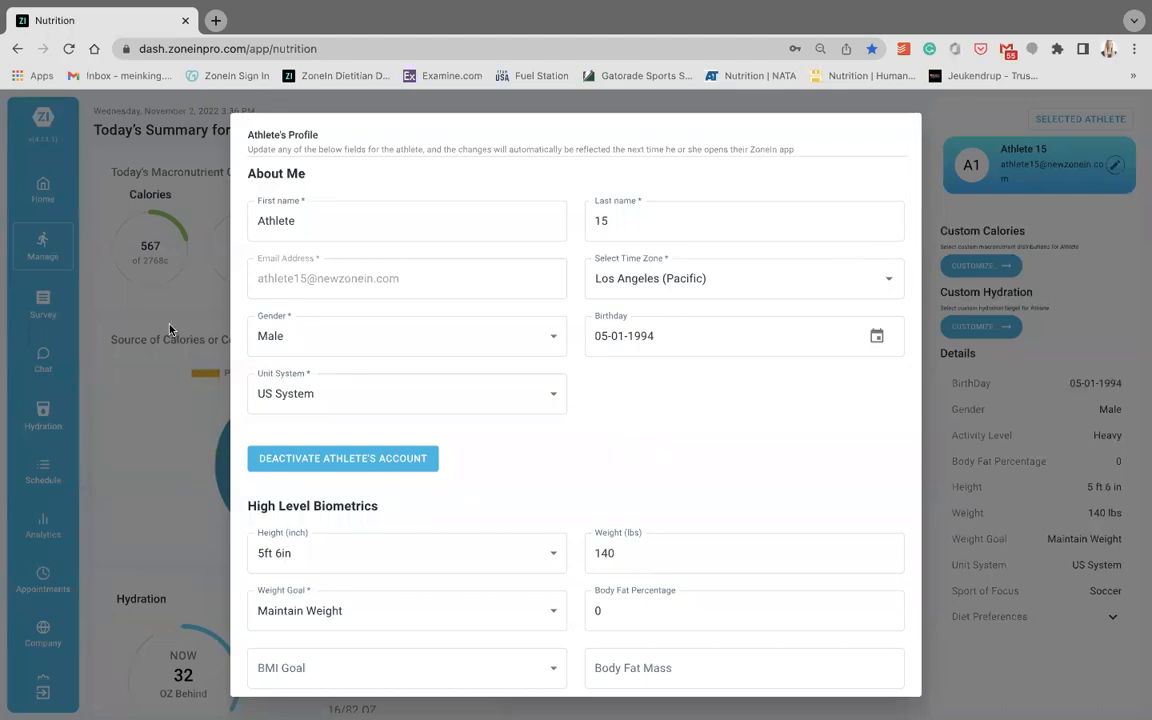
left_click(153, 296)
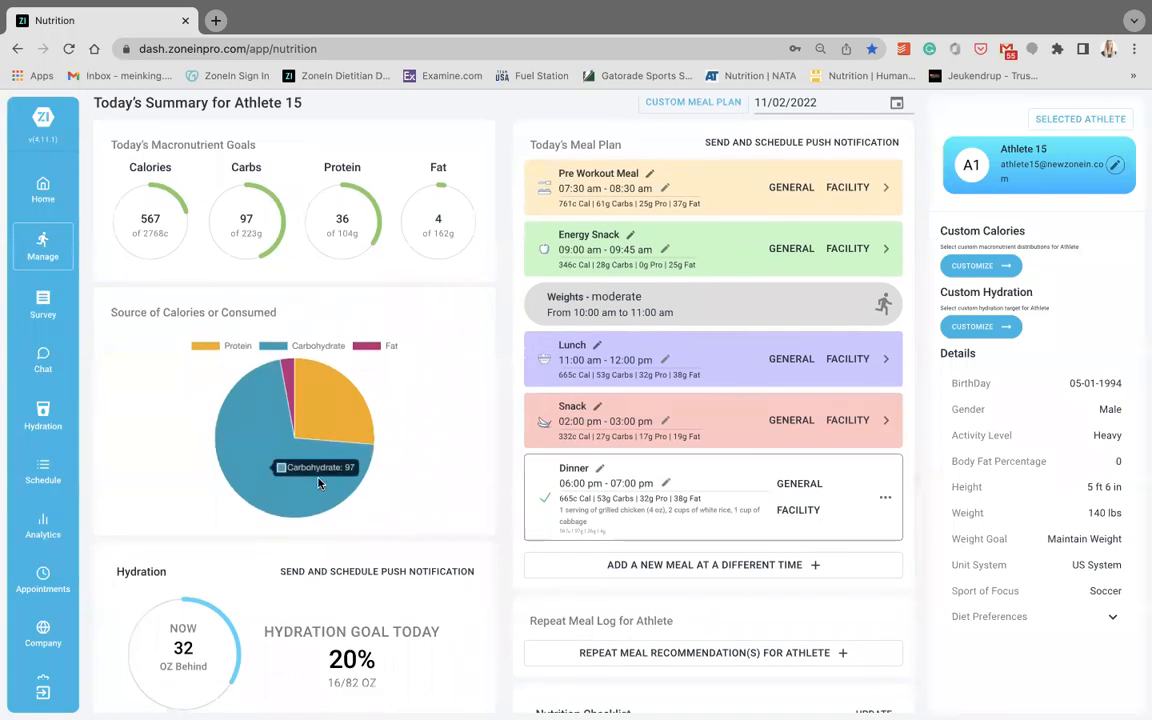
- View the daily nutrition summary and the custom calorie and macronutrient target options, and close them without submitting
scroll(318, 483, "down", 3)
scroll(318, 627, "up", 4)
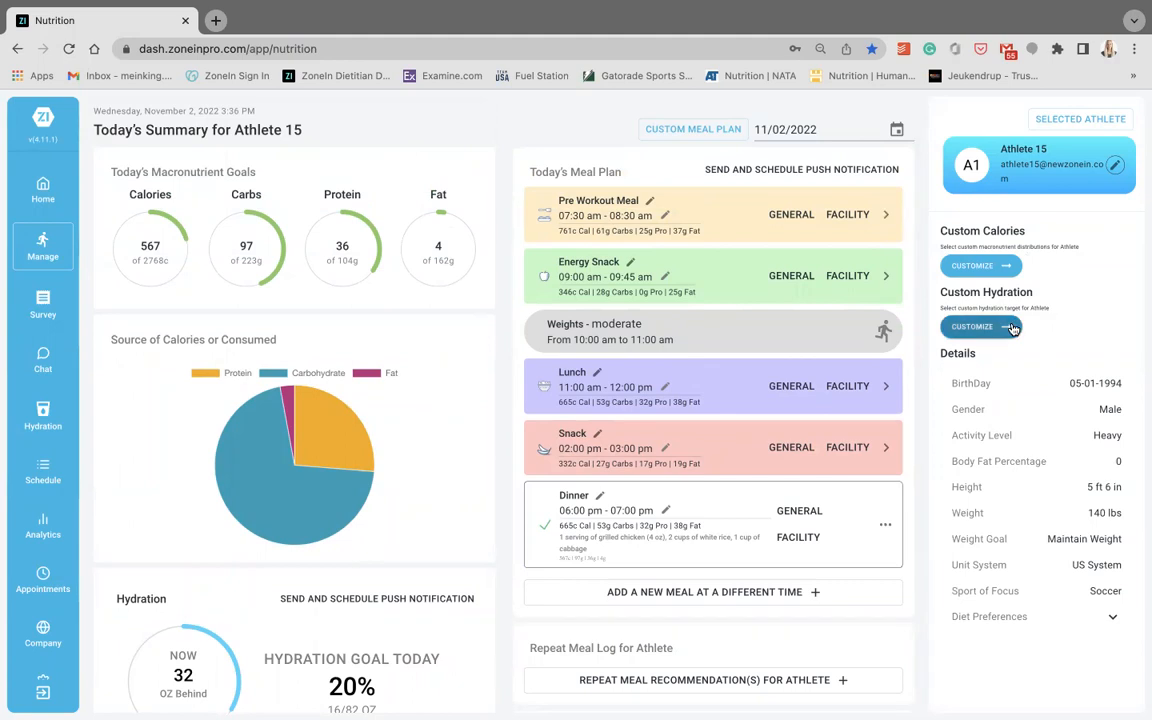
left_click(974, 267)
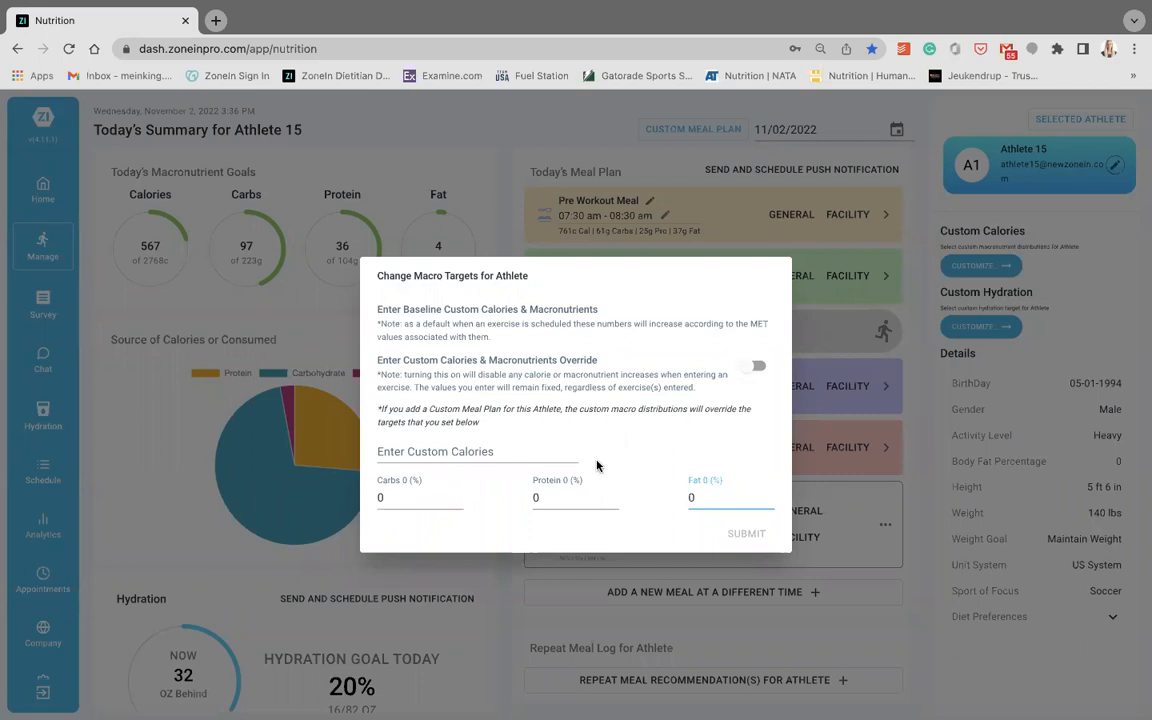
left_click(914, 460)
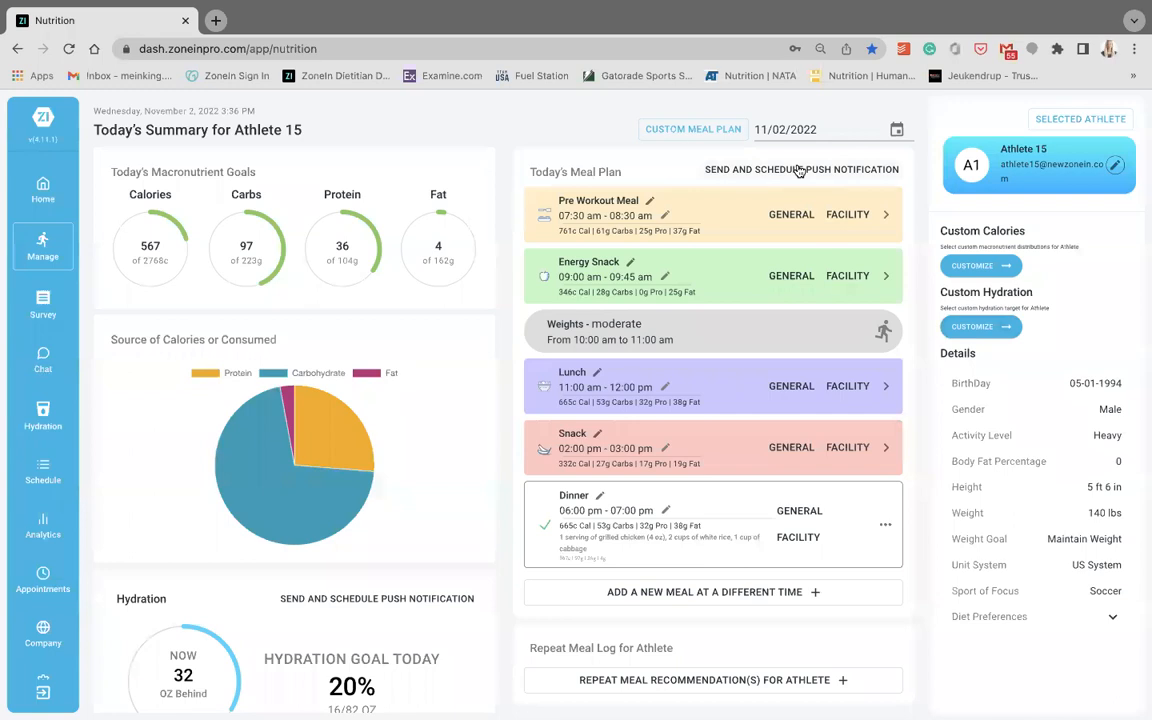
- Examine the new push notification form for Athlete 15 with future scheduling enabled, and close it without scheduling
left_click(800, 171)
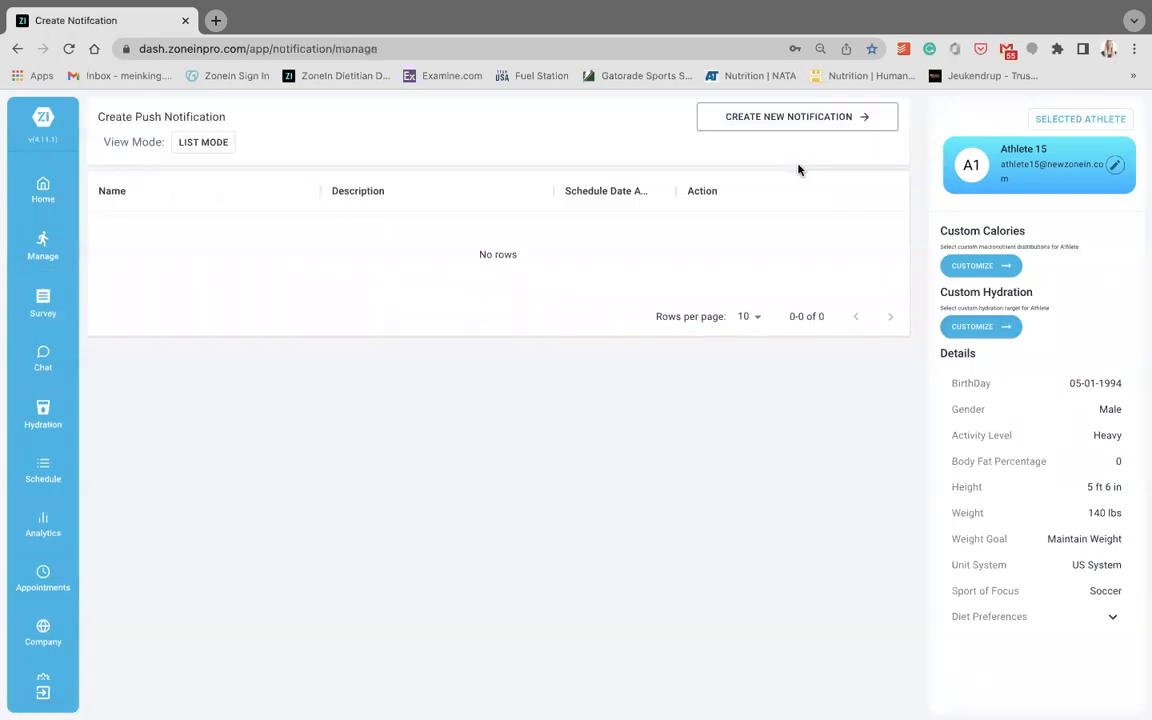
left_click(832, 124)
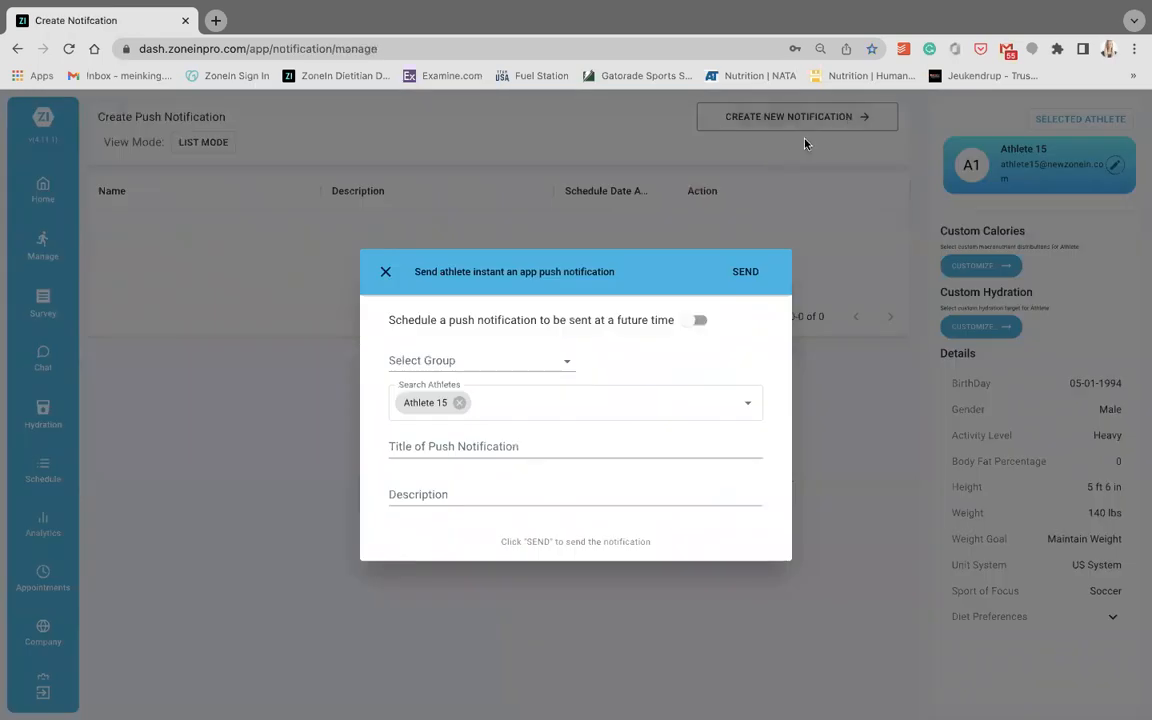
left_click(569, 360)
left_click(571, 360)
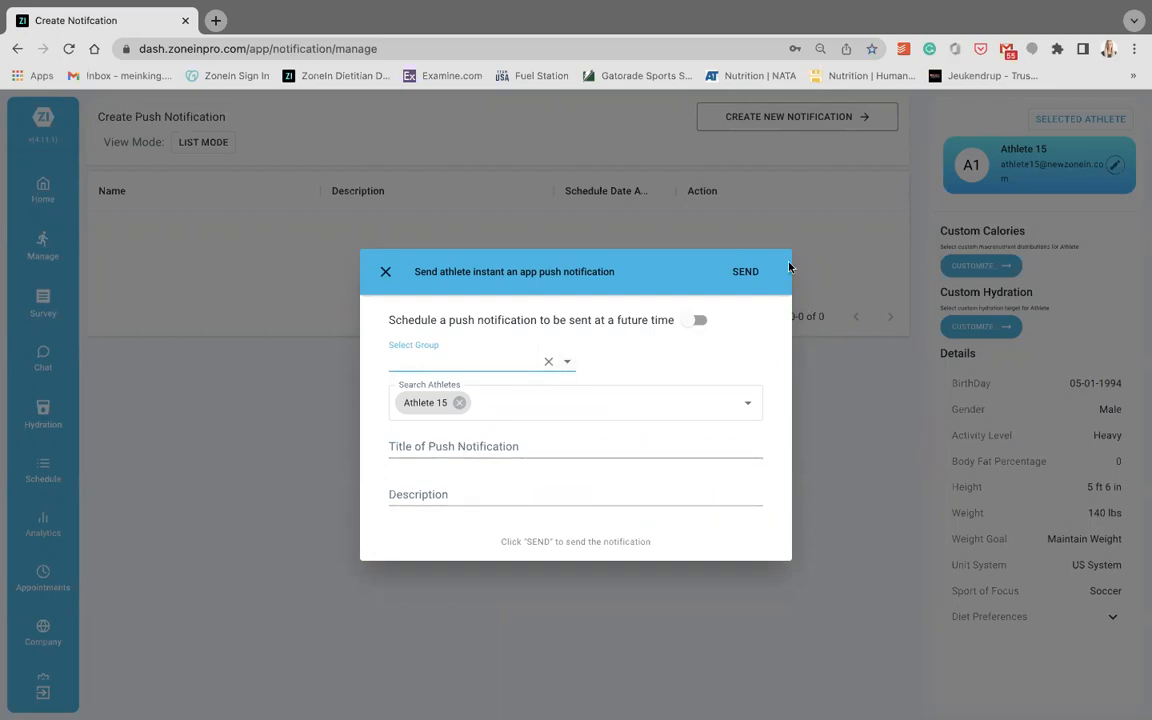
left_click(700, 323)
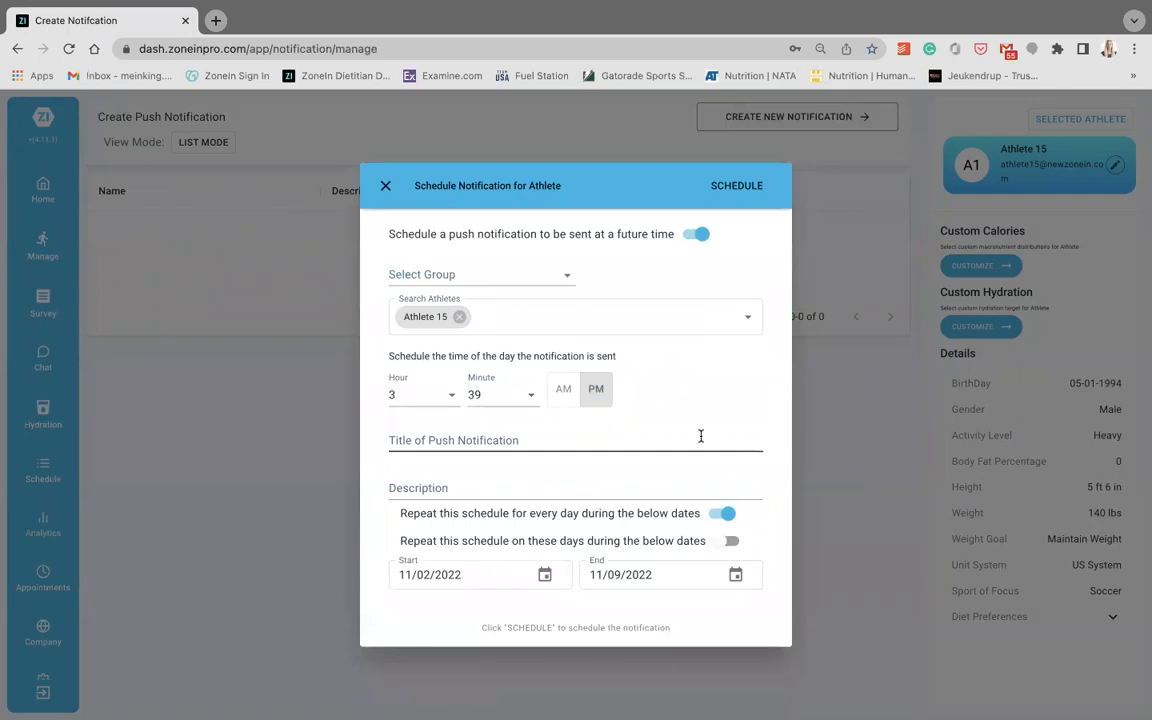
left_click(388, 190)
- Open the Pre Workout Meal from the nutrition summary and view the Overnight Oats and Parfait custom meals
left_click(52, 224)
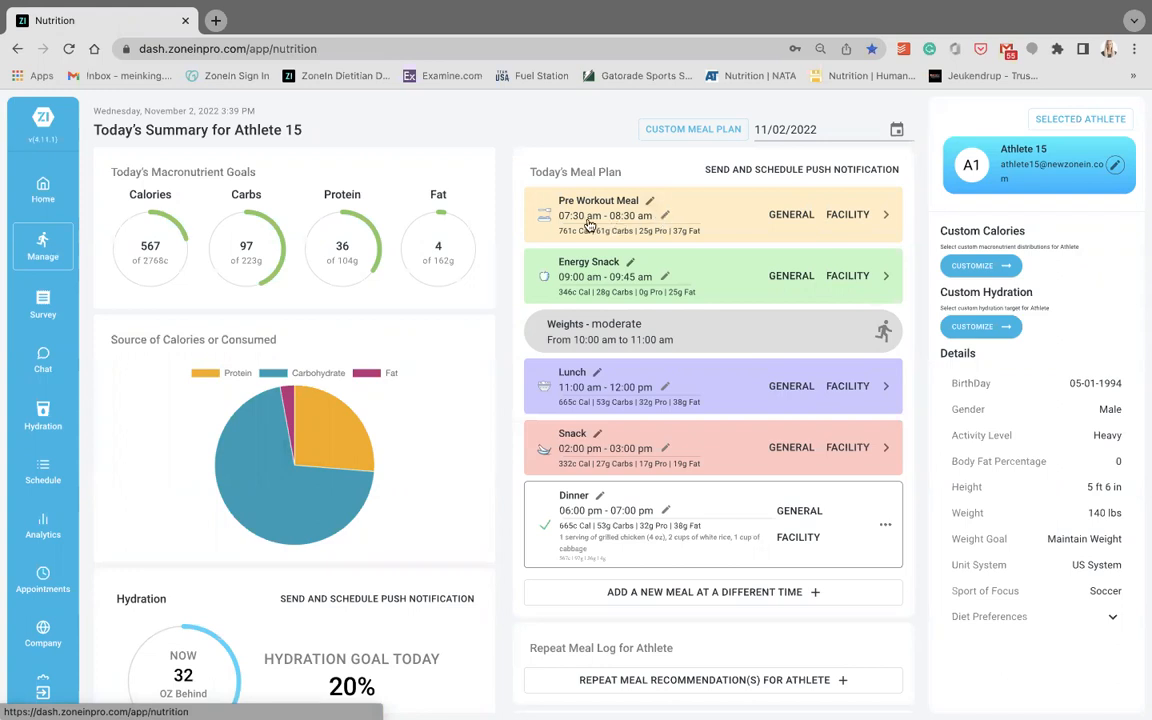
left_click(886, 220)
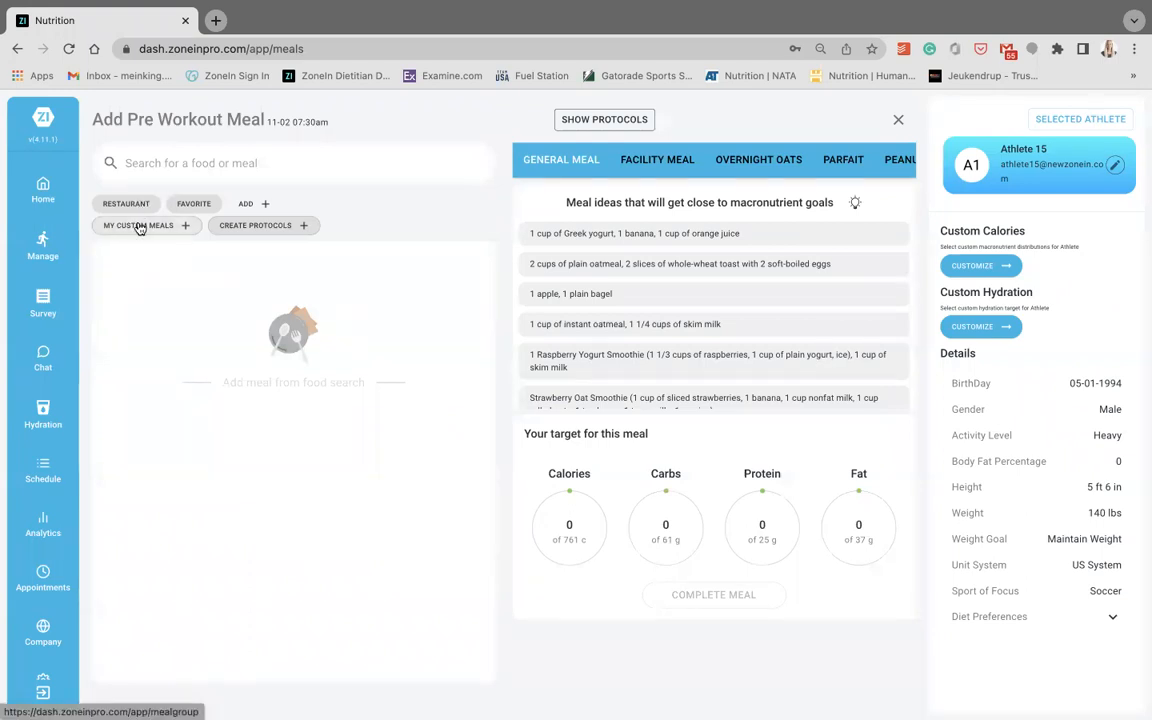
left_click(720, 160)
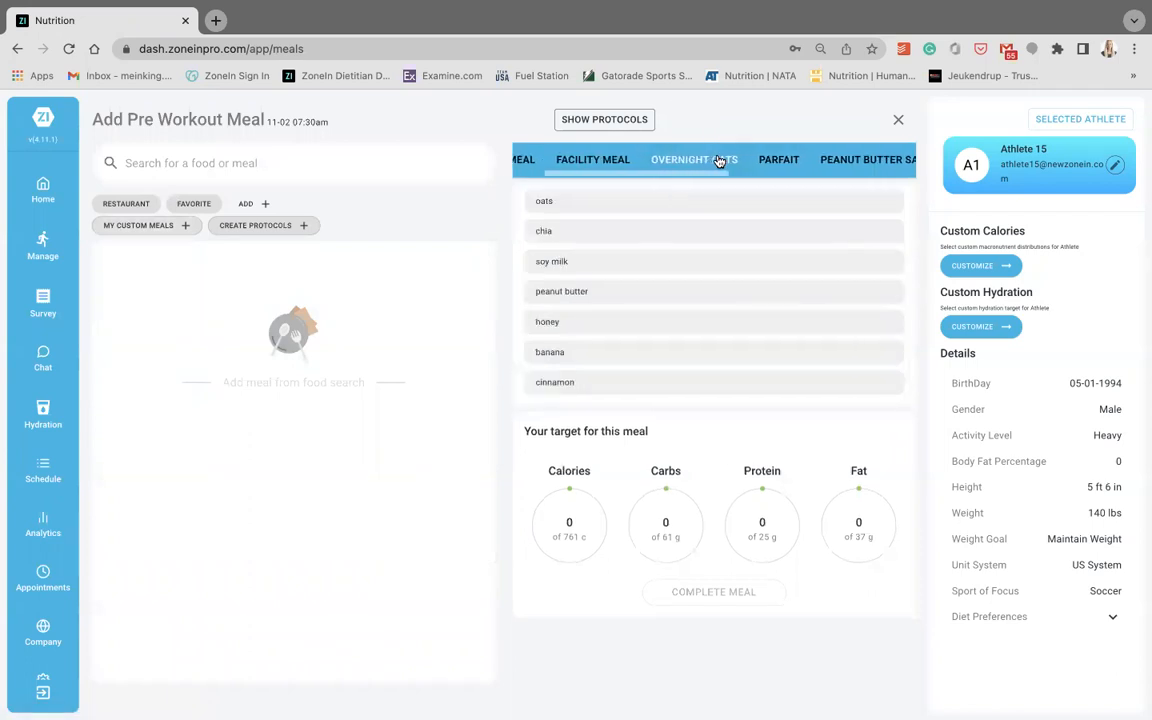
left_click(714, 158)
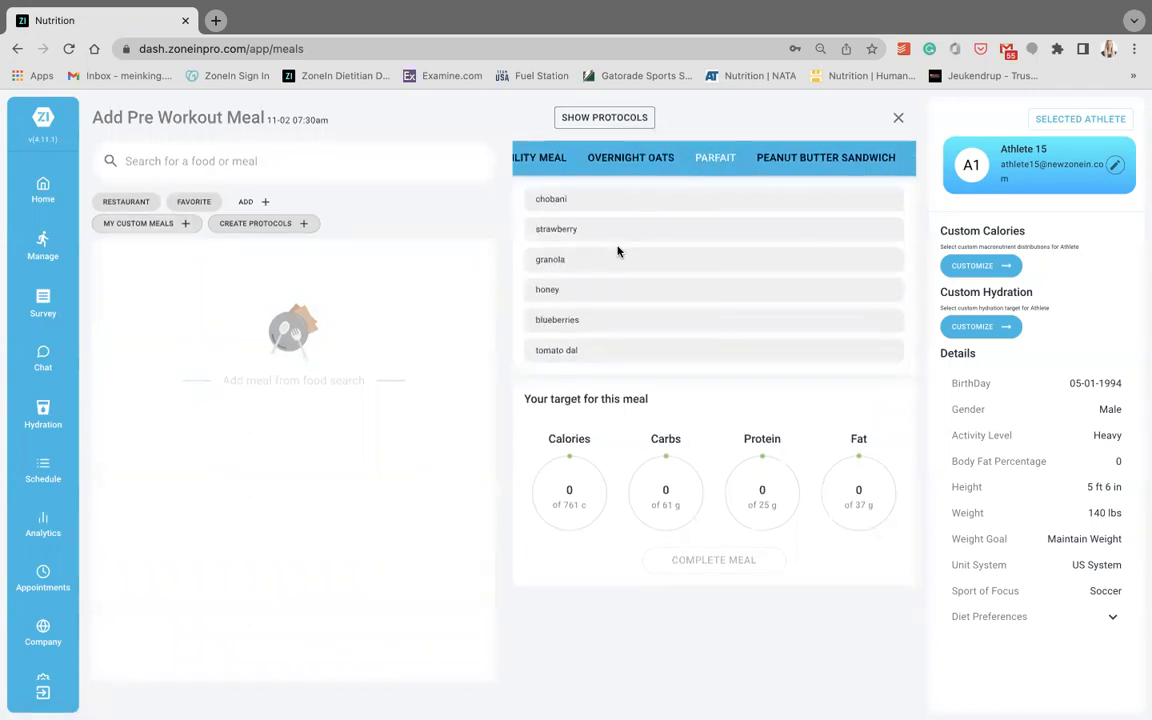
left_click(630, 159)
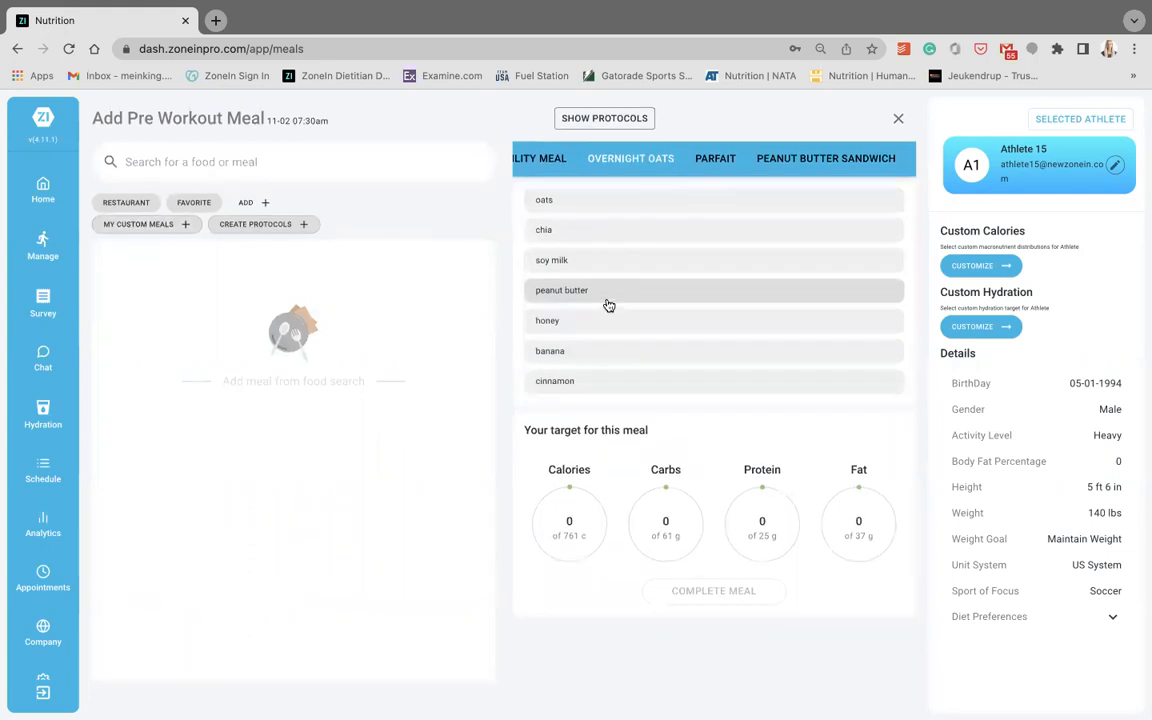
- Add soy milk and peanut butter from Overnight Oats to the Pre Workout Meal, and remove both foods again
left_click(599, 262)
left_click(584, 290)
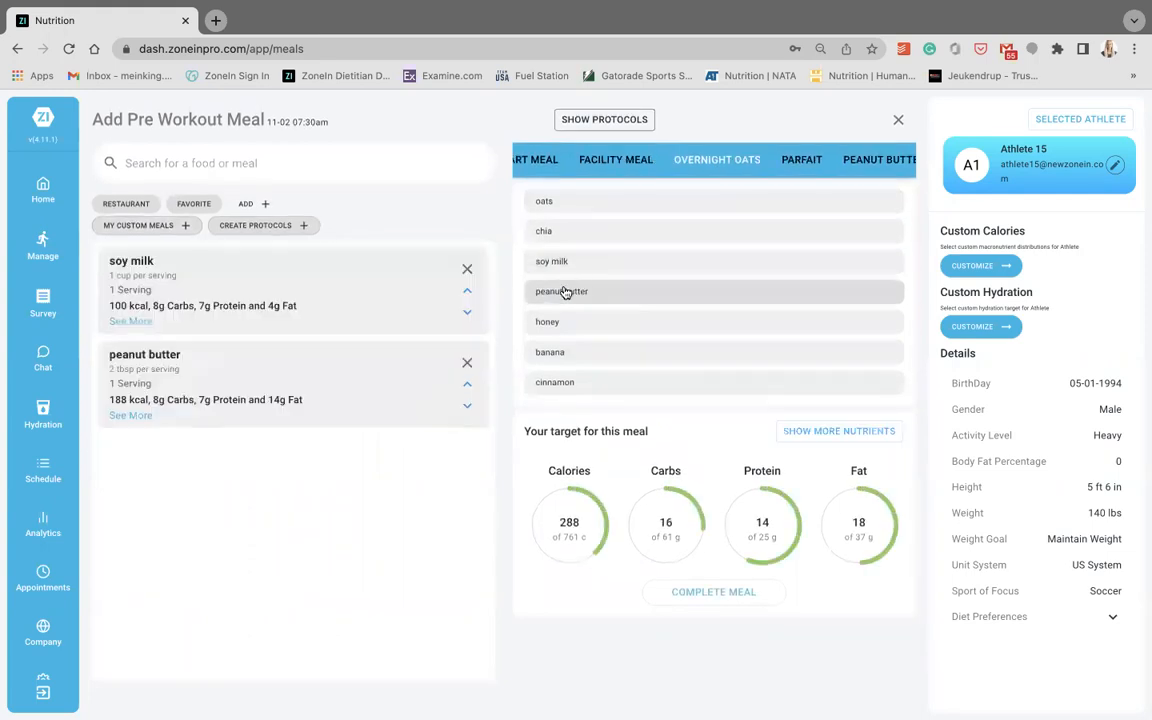
left_click(466, 269)
left_click(466, 269)
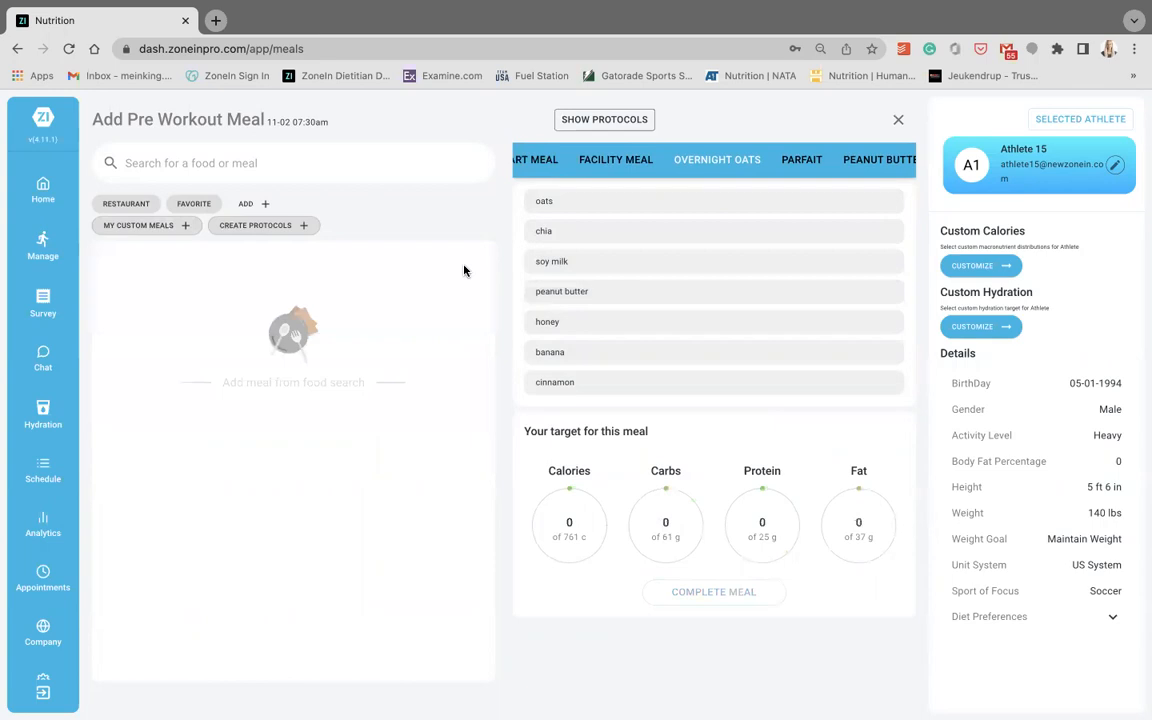
- Show the protocols for the Pre Workout Meal and examine the foods listed under Anti-Inflammation
left_click(587, 124)
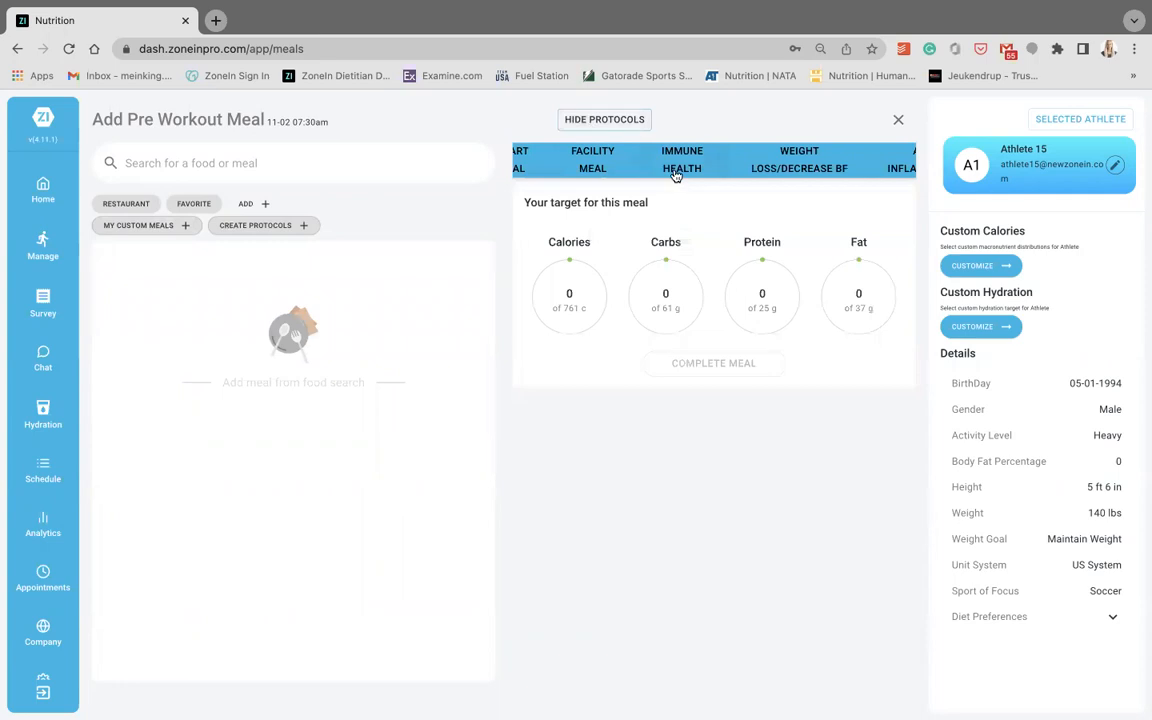
left_click(676, 172)
scroll(676, 174, "right", 2)
left_click(795, 155)
scroll(797, 155, "right", 2)
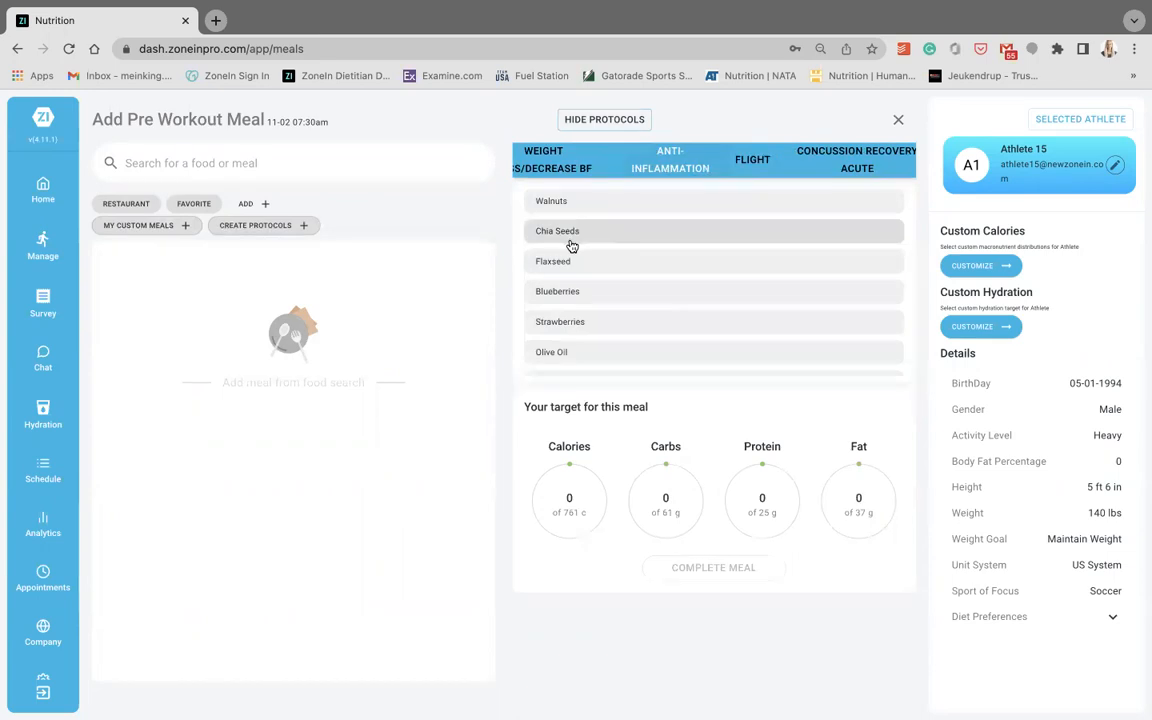
scroll(571, 246, "down", 2)
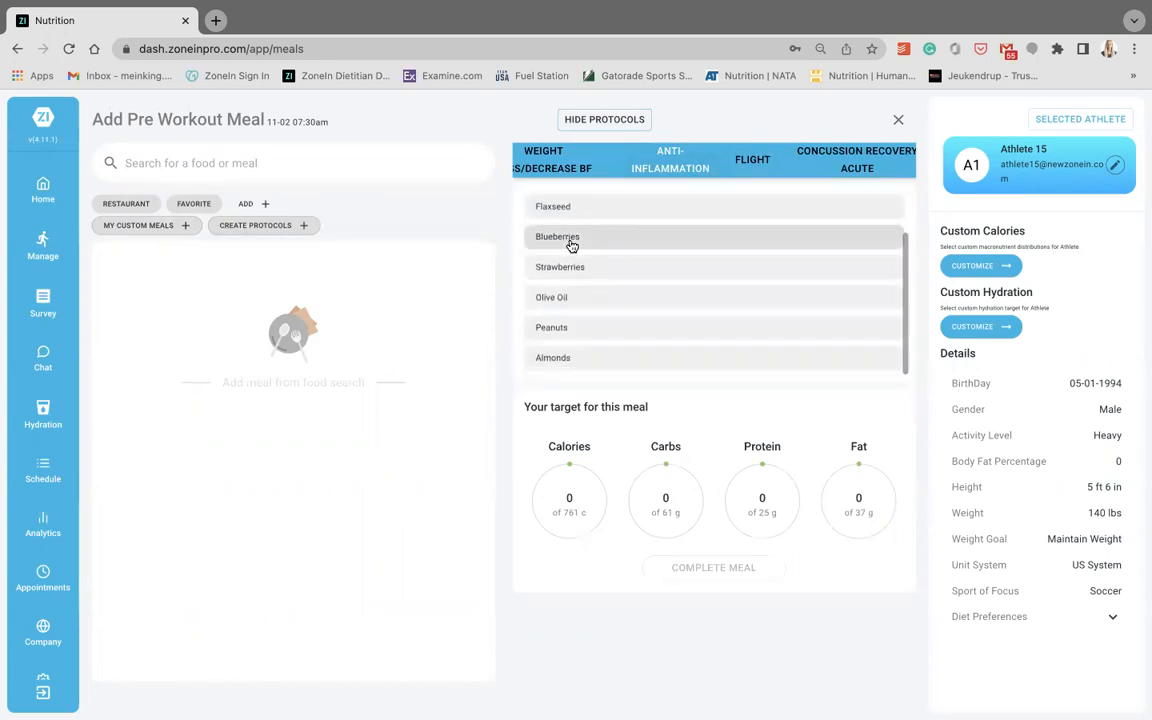
scroll(571, 246, "up", 2)
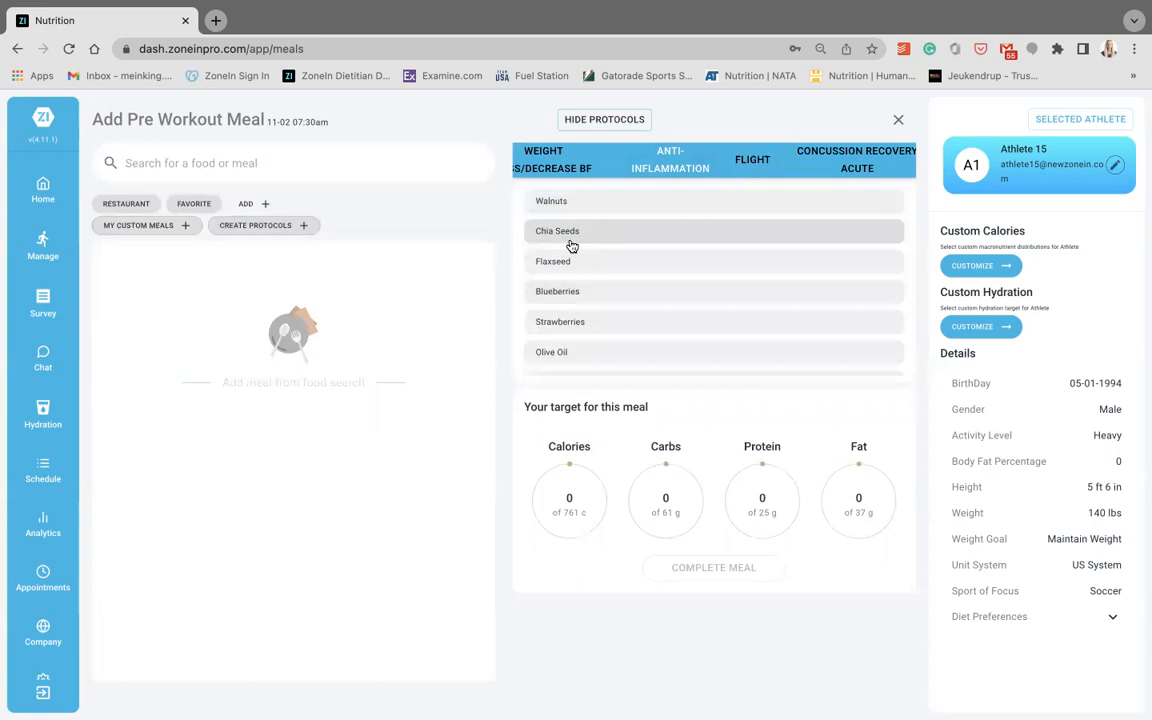
scroll(571, 290, "down", 1)
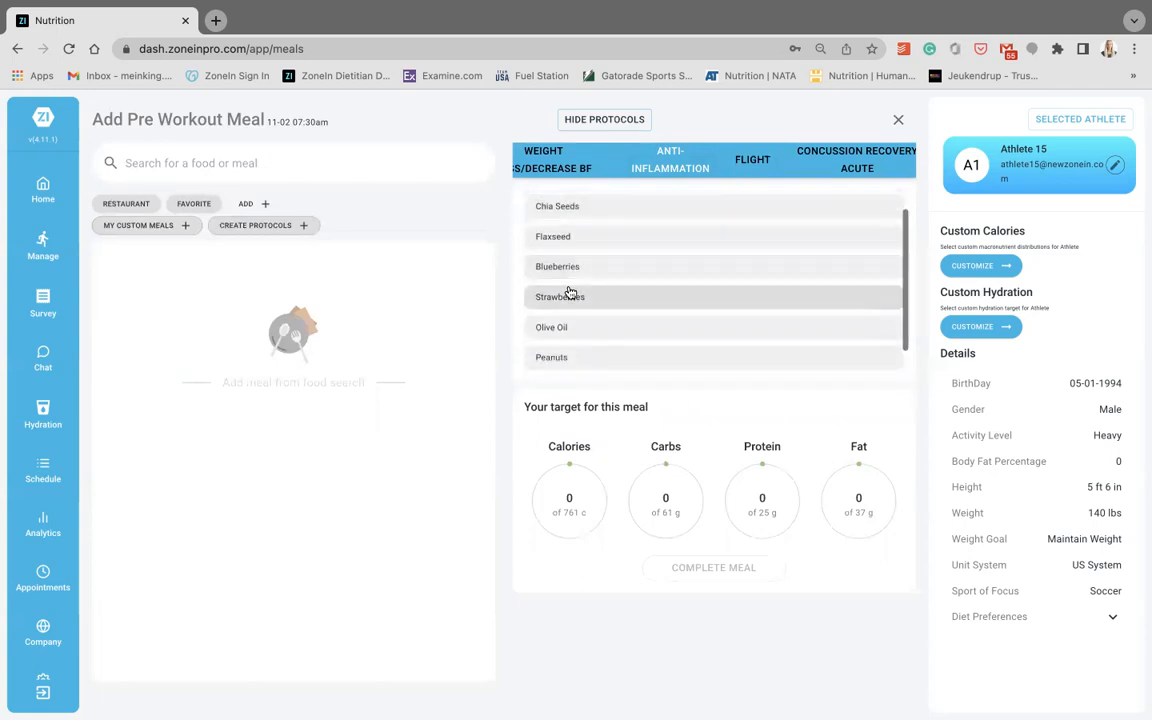
scroll(579, 277, "up", 1)
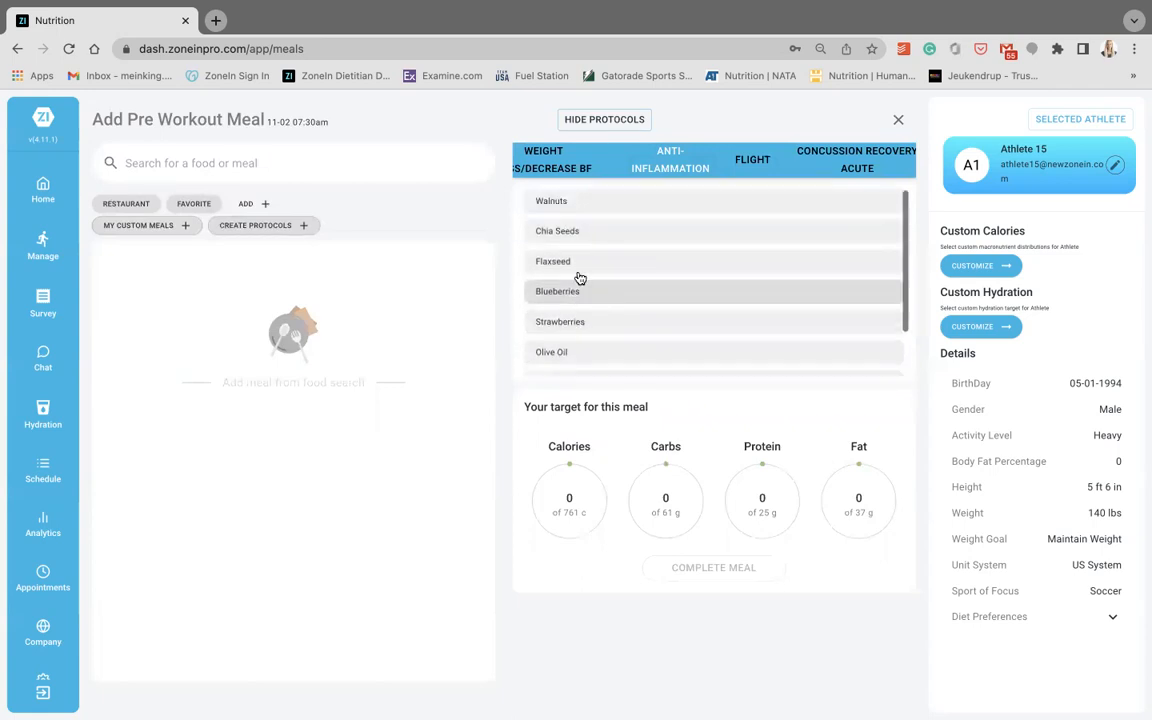
- Open the protocol creation page and view the foods in the Anti-Inflammation list
left_click(266, 228)
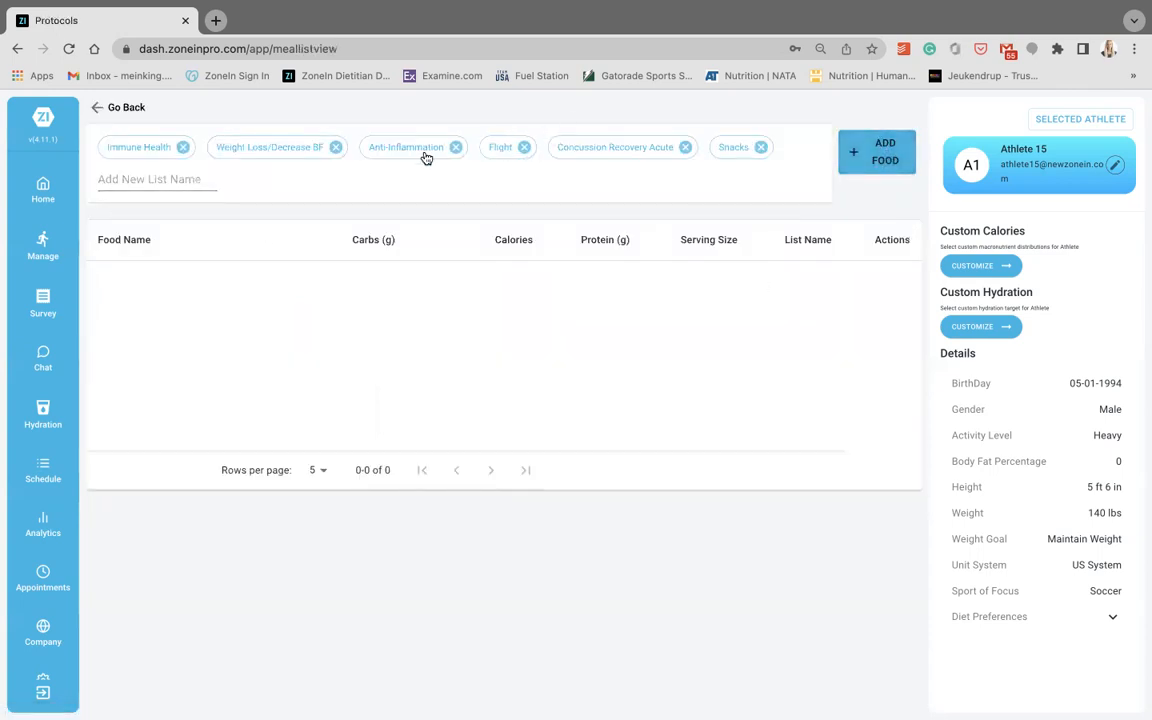
left_click(385, 142)
scroll(376, 337, "down", 2)
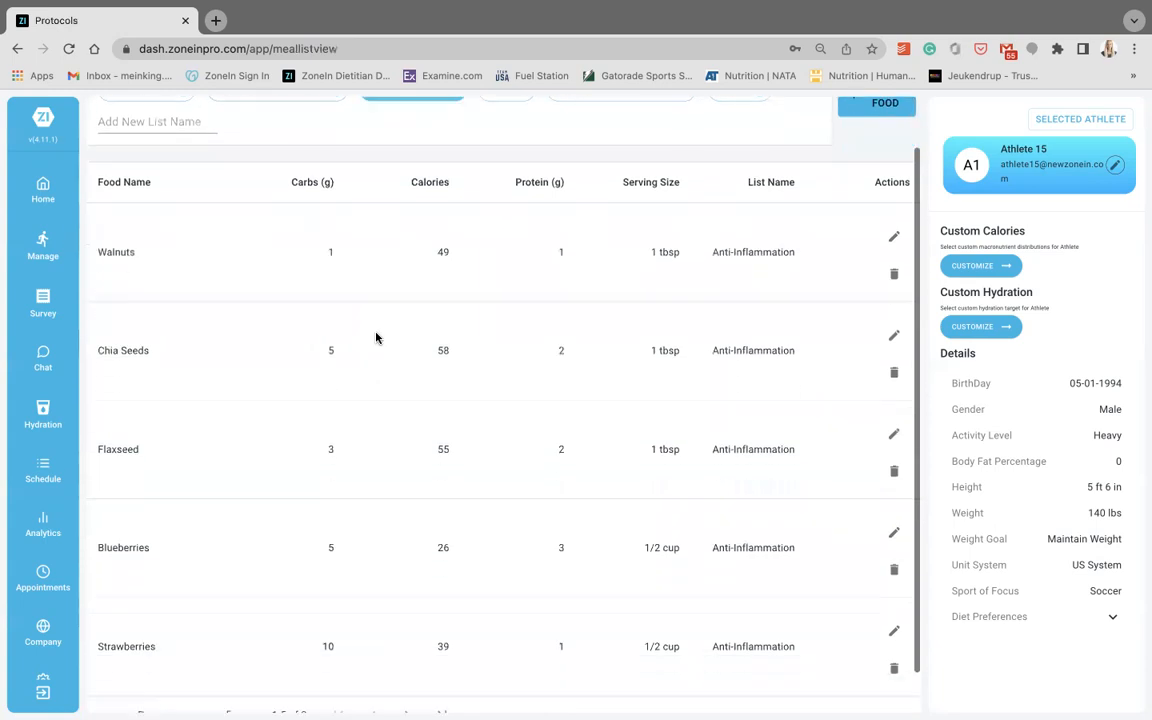
- Return to the athlete's nutrition summary, open the Pre Workout Meal and browse its general meal ideas
left_click(53, 262)
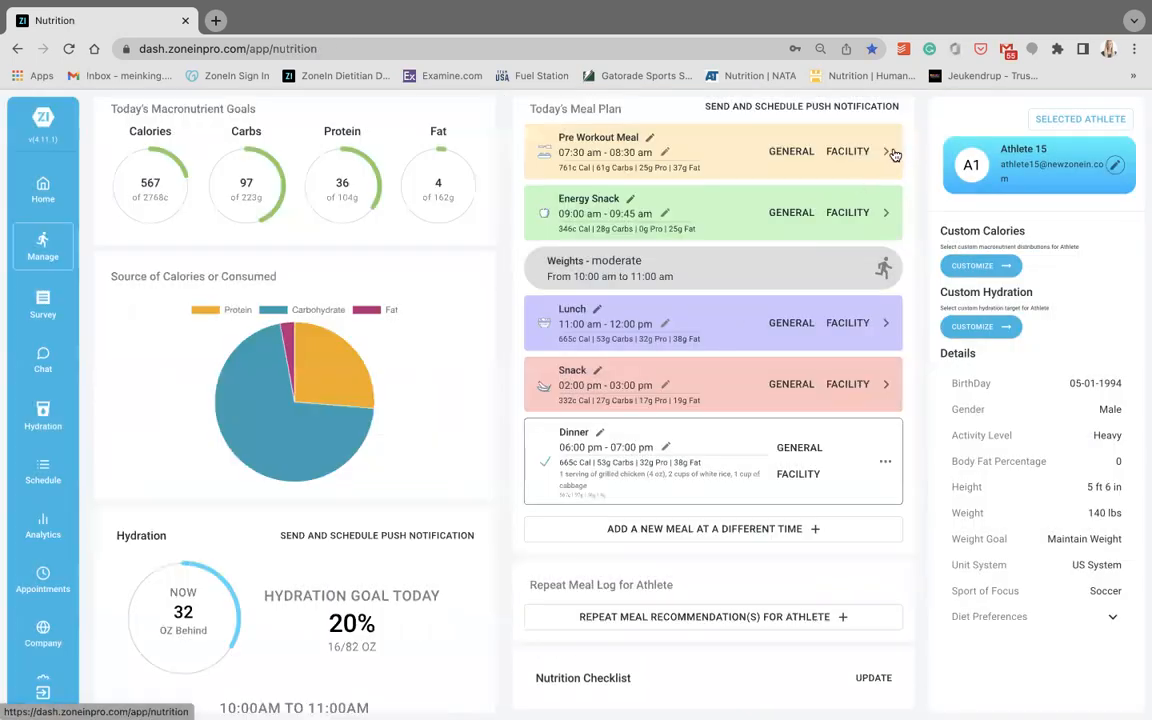
left_click(890, 152)
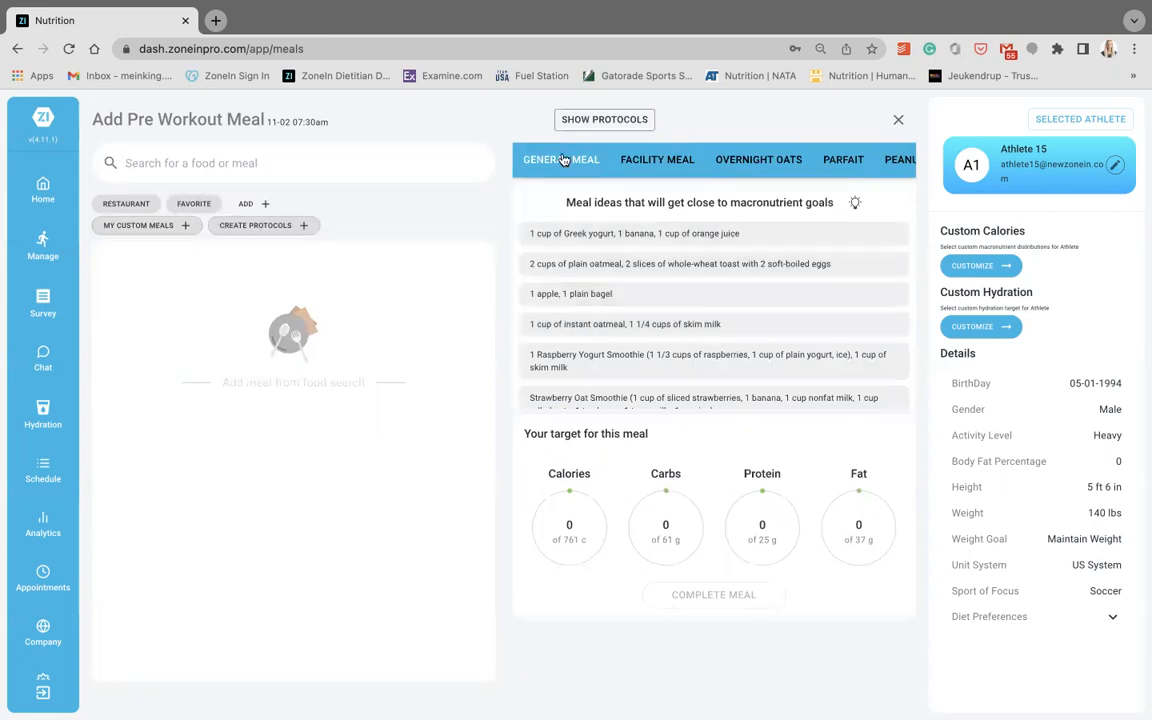
scroll(543, 292, "down", 3)
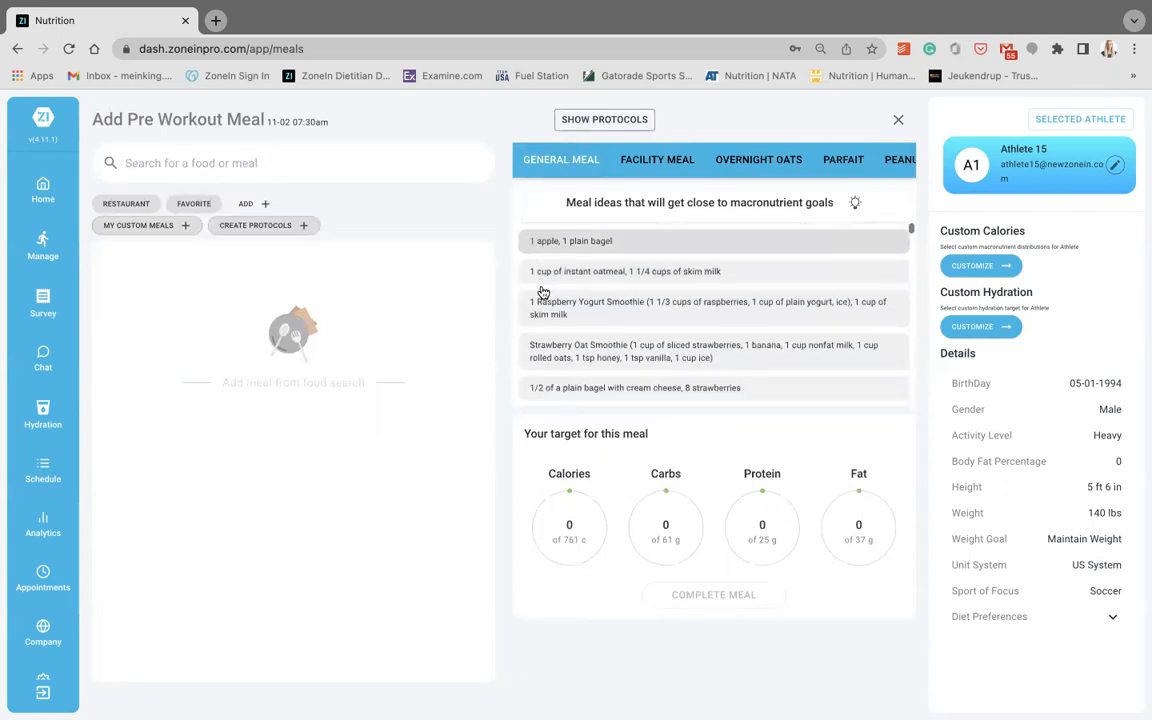
scroll(543, 292, "down", 5)
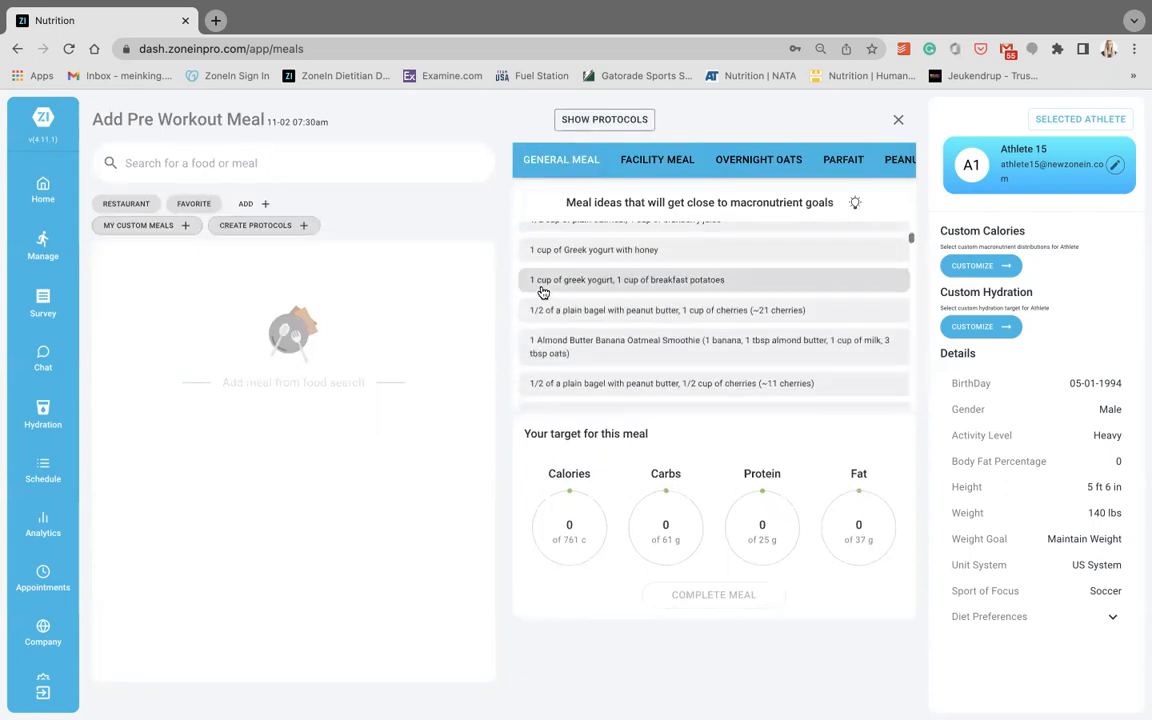
- Add the Almond Butter Banana Oatmeal Smoothie to the meal, remove it again, and view the facility meals
left_click(540, 290)
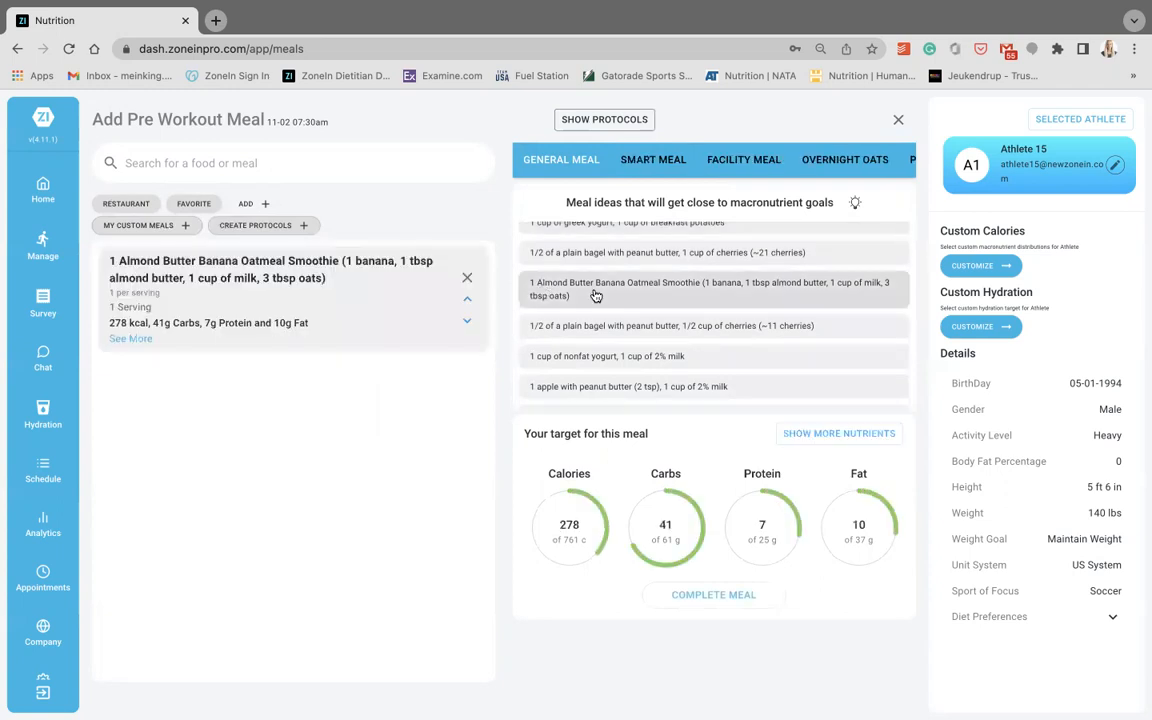
left_click(466, 277)
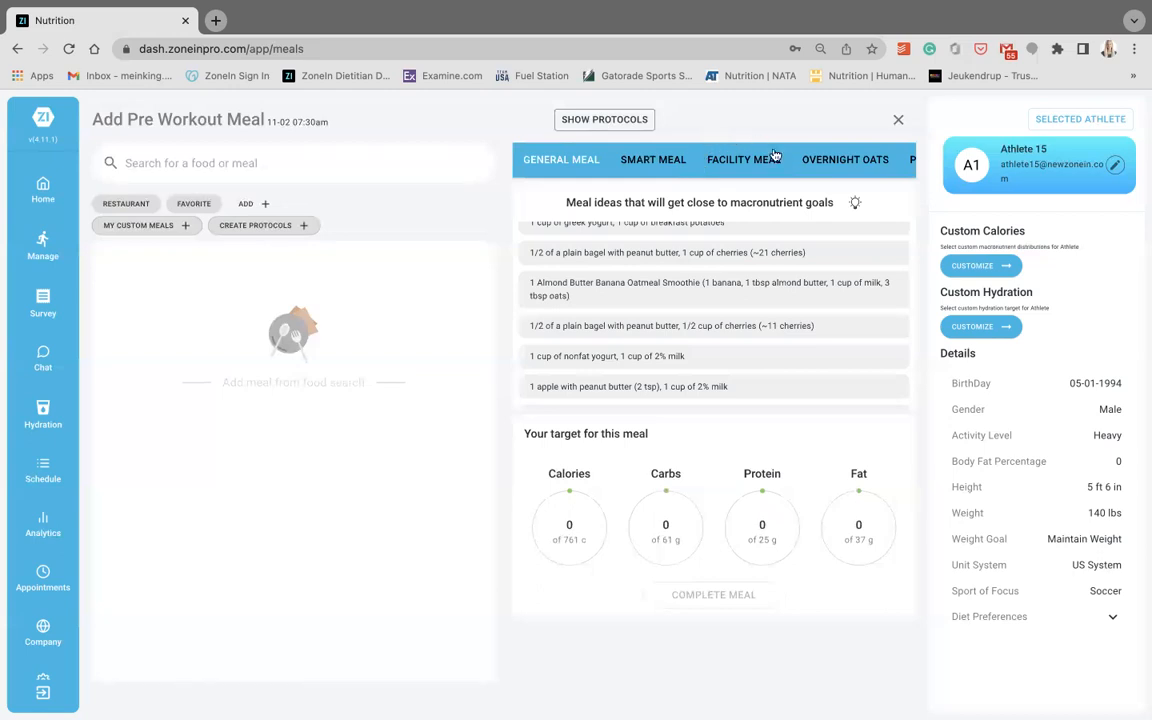
left_click(743, 160)
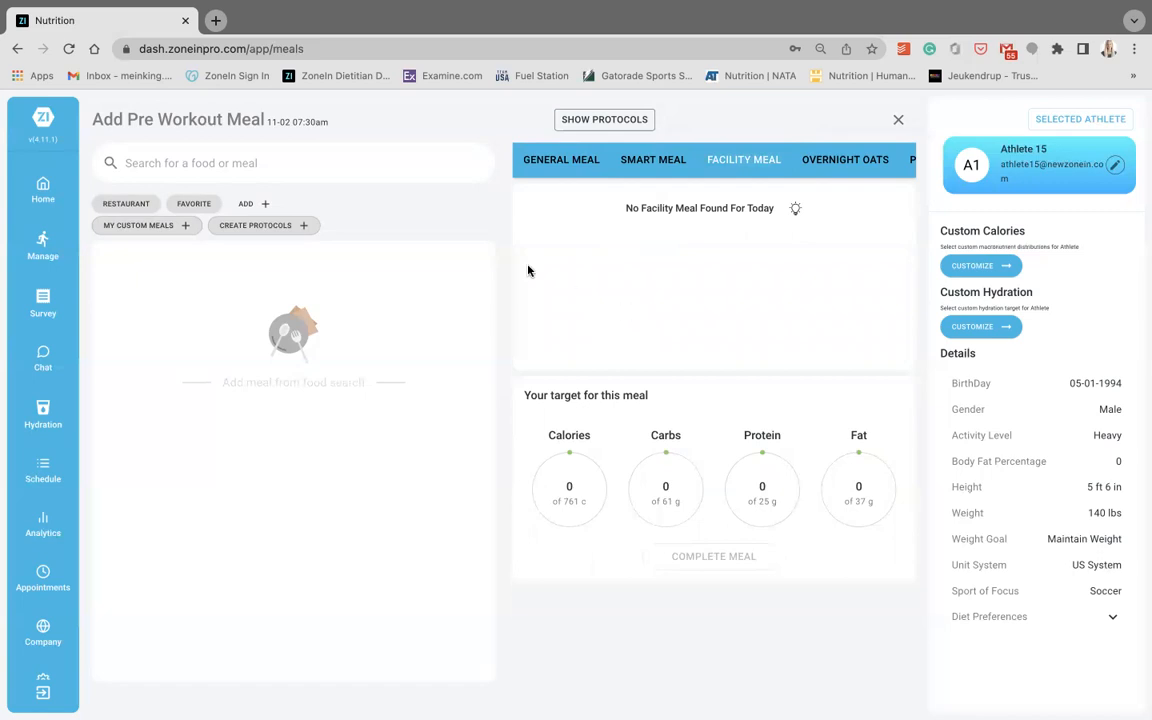
- Add 1 serving of salmon and 1 1/2 servings of rice to the Pre Workout Meal
type("salmon")
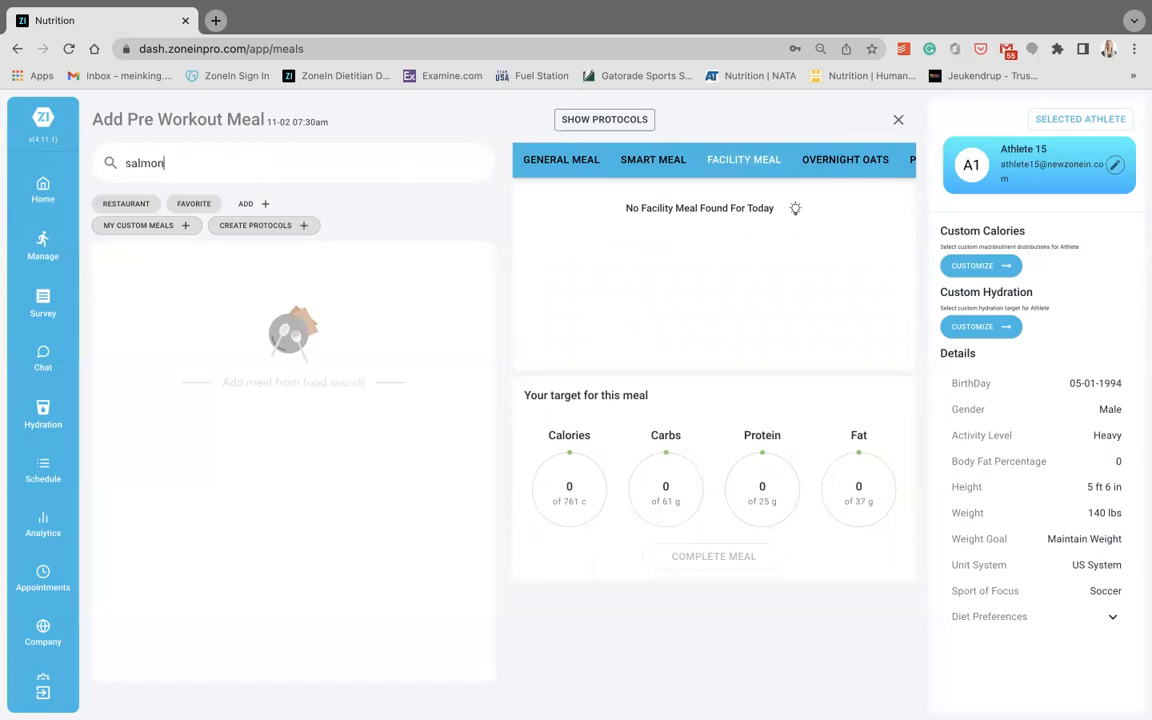
left_click(445, 250)
key("ctrl+a")
type("rice")
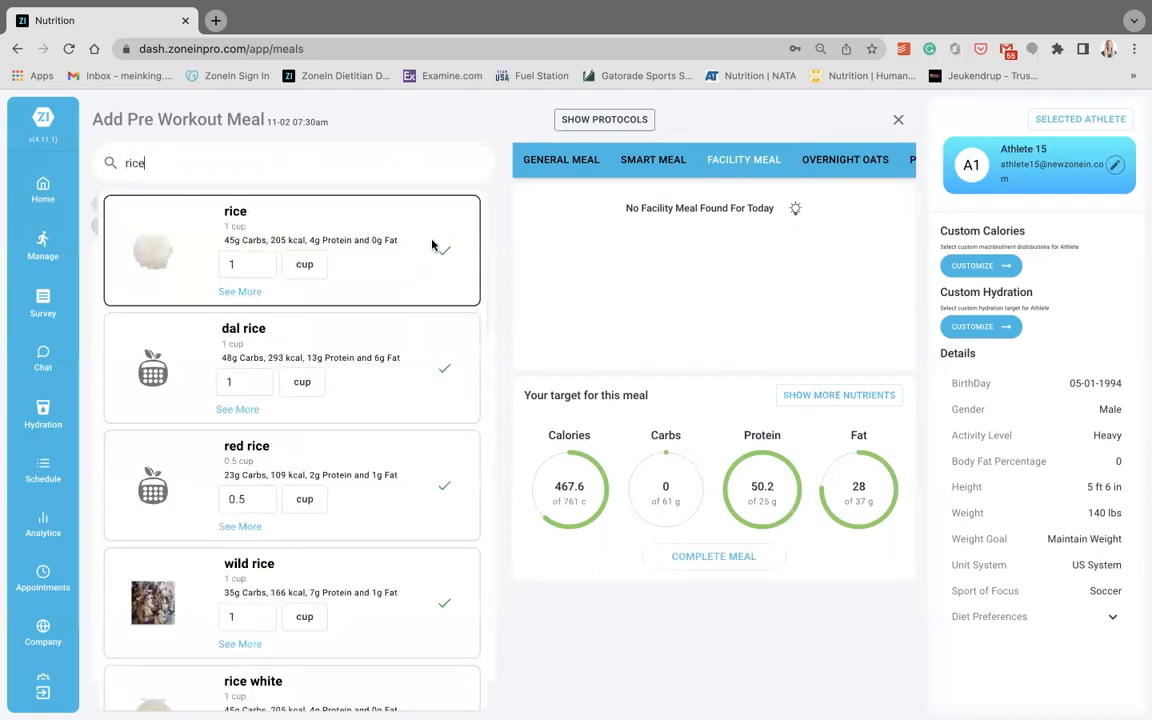
left_click(444, 250)
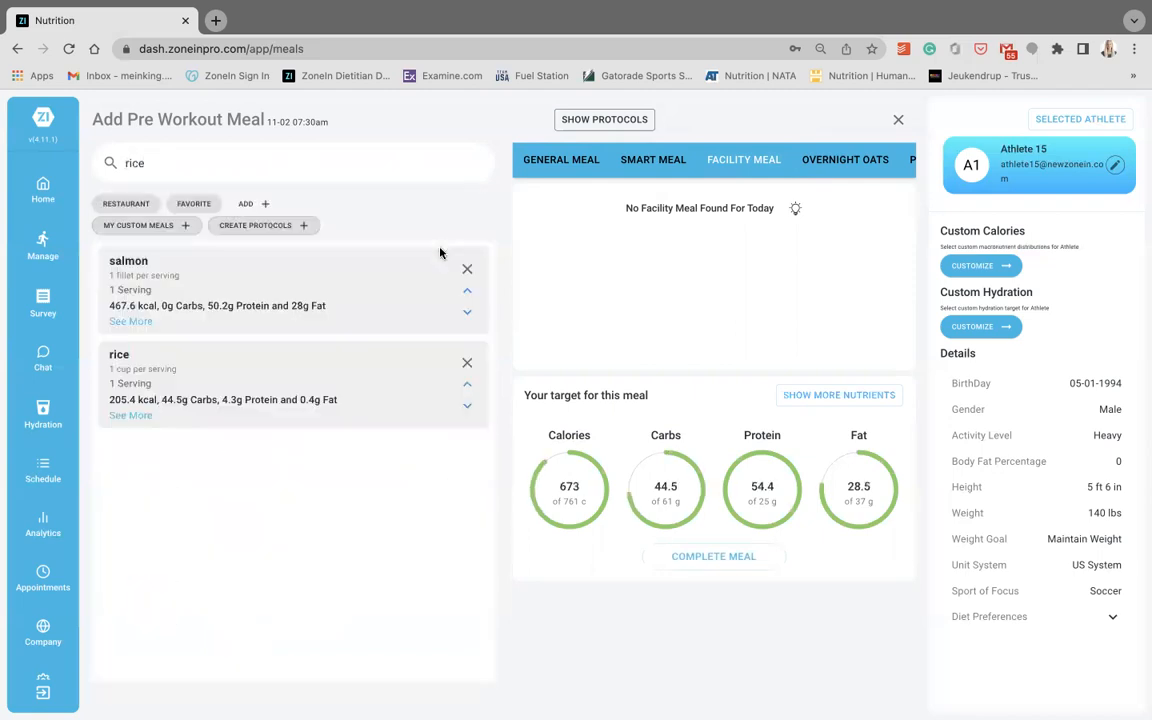
left_click(467, 386)
left_click(467, 386)
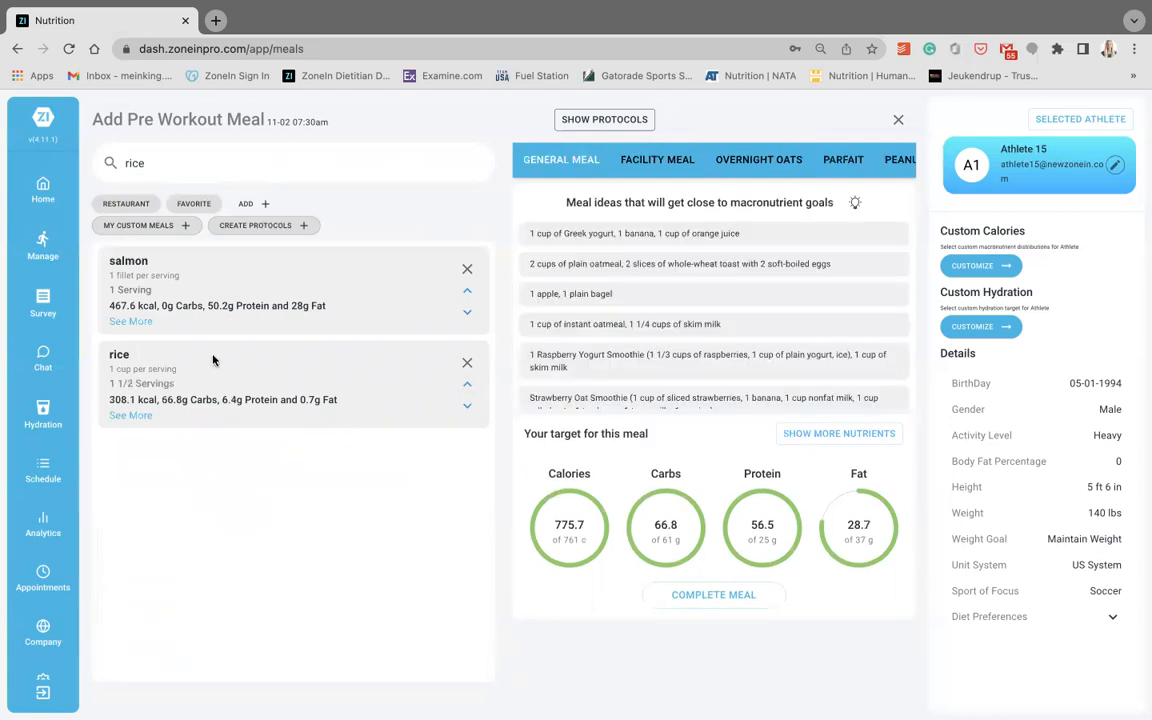
- View the detailed nutrients of the salmon, the rice and the whole meal
left_click(140, 325)
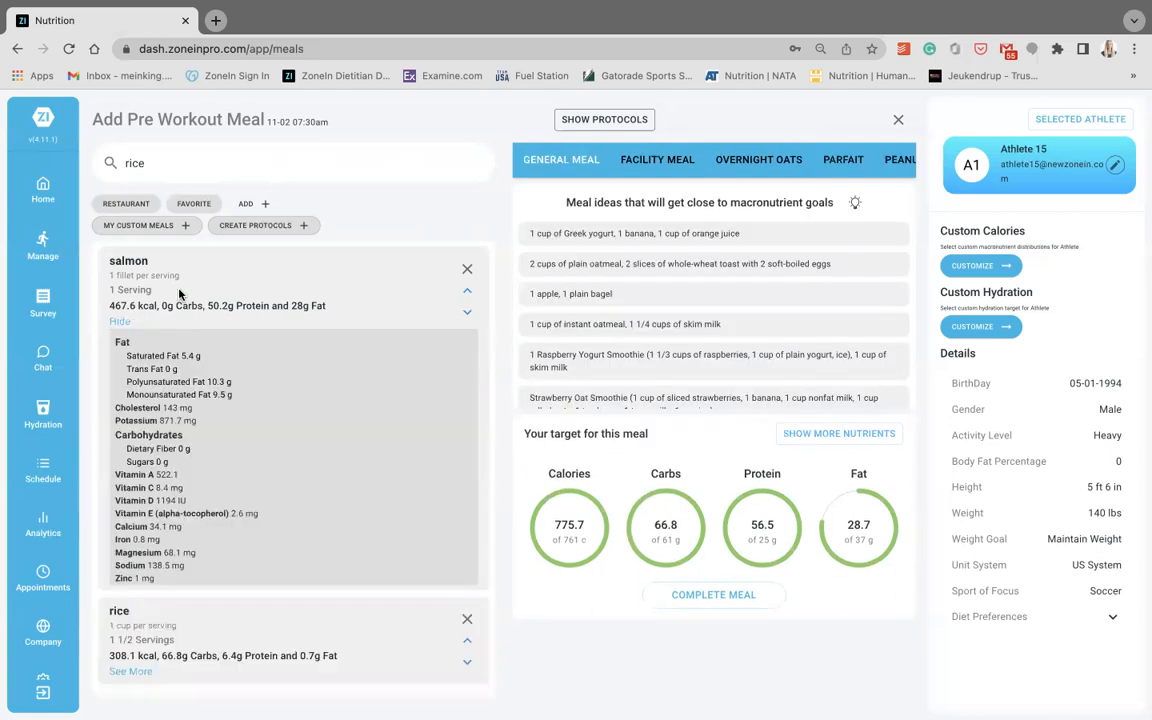
left_click(138, 671)
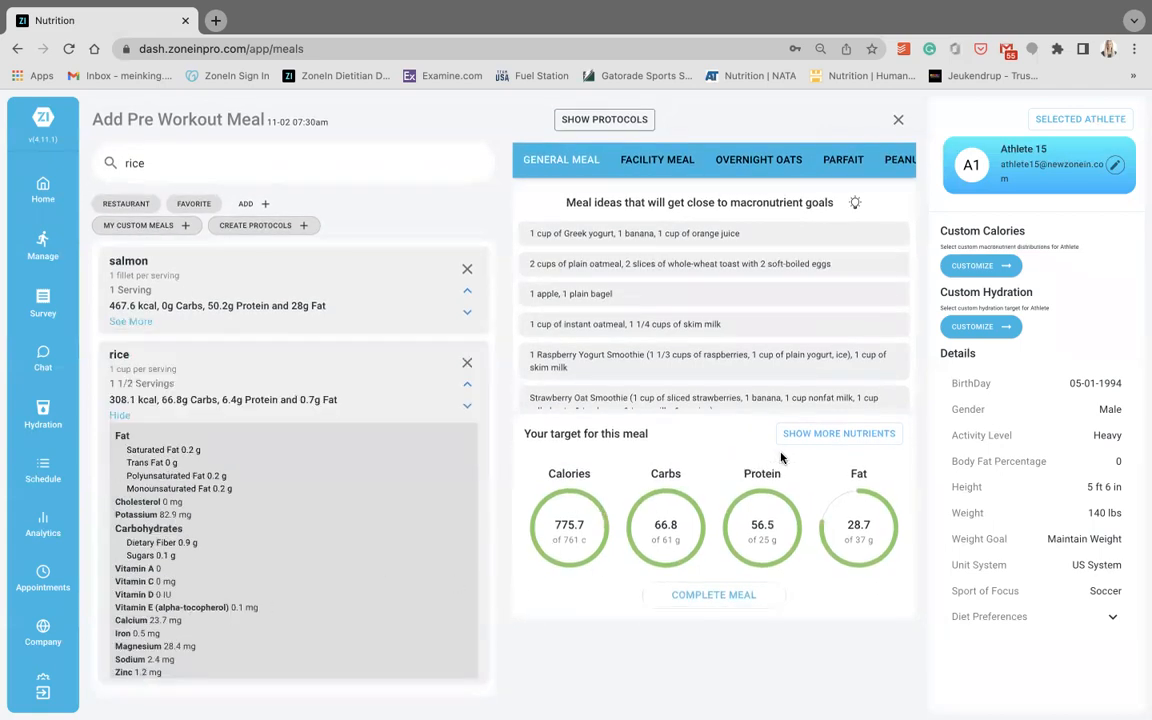
left_click(868, 436)
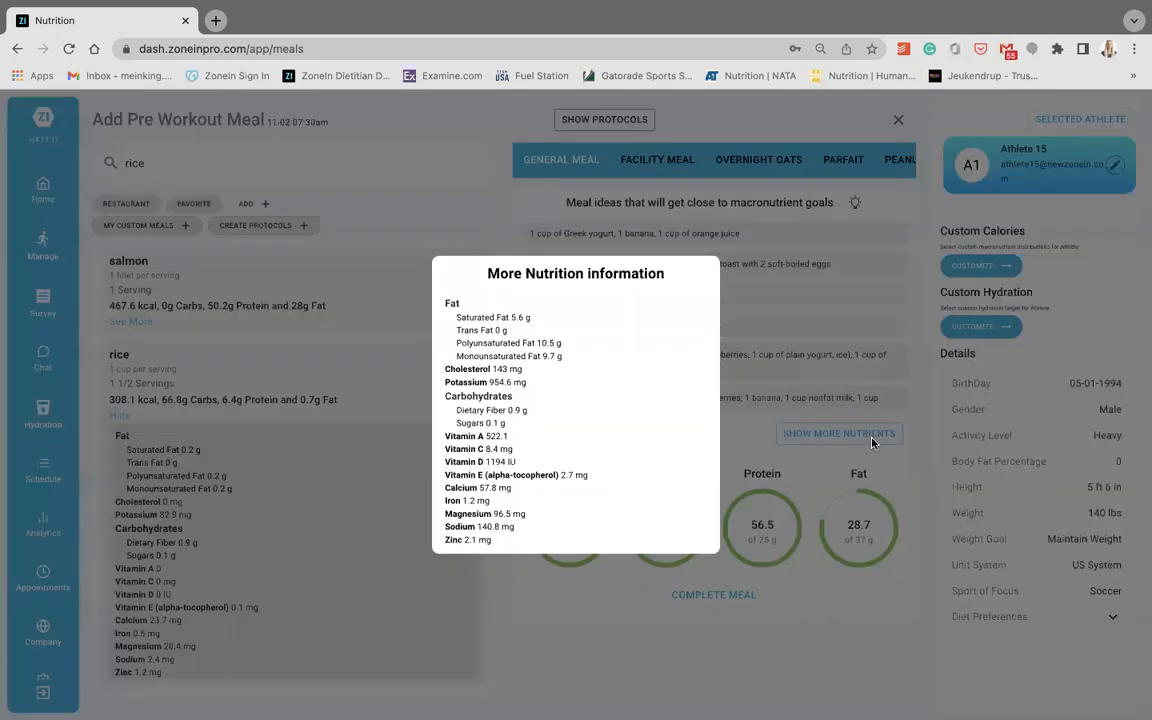
left_click(757, 444)
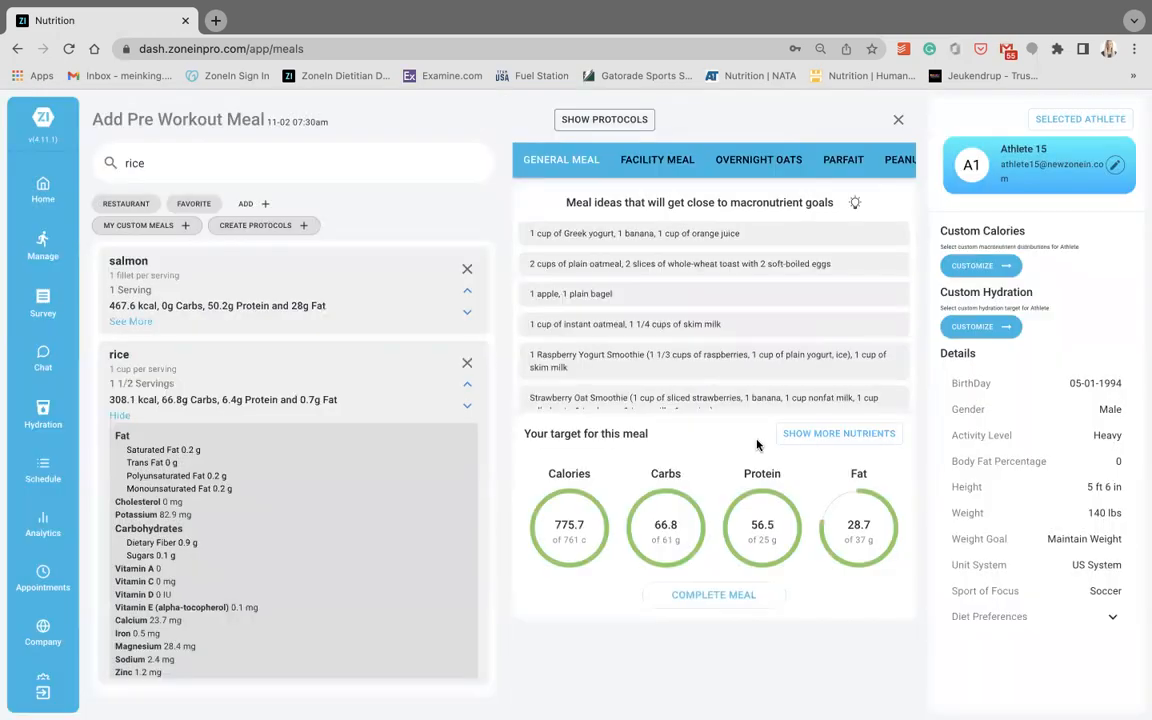
- Complete the Pre Workout Meal as a recommended meal and decline notifying the athlete
left_click(708, 596)
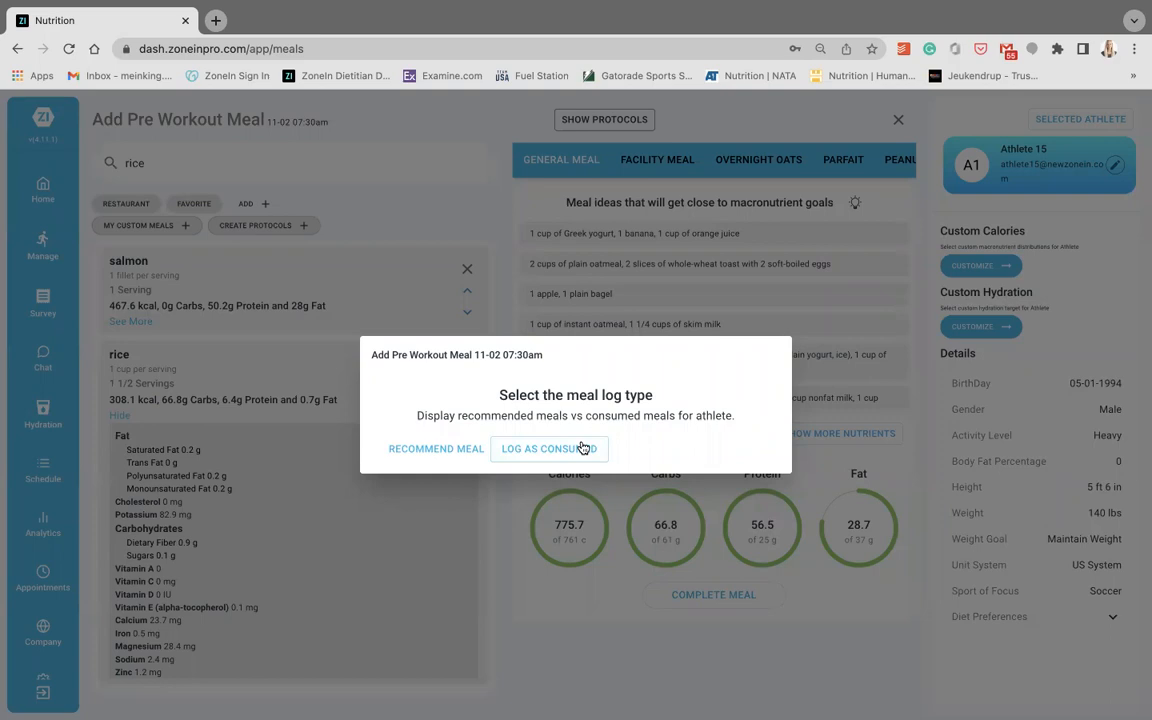
left_click(466, 454)
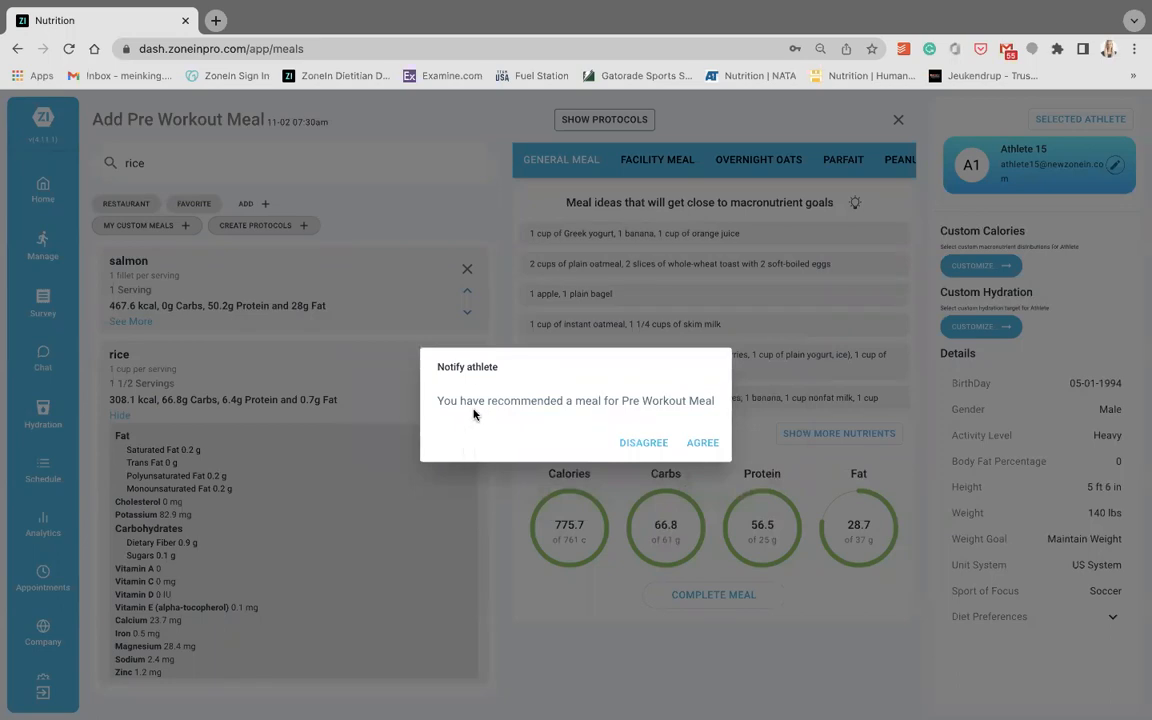
left_click(642, 443)
- Set the meal recommendations to repeat on Thursdays and Fridays through 11/30/2022, and close the repeat settings without saving
scroll(507, 472, "down", 1)
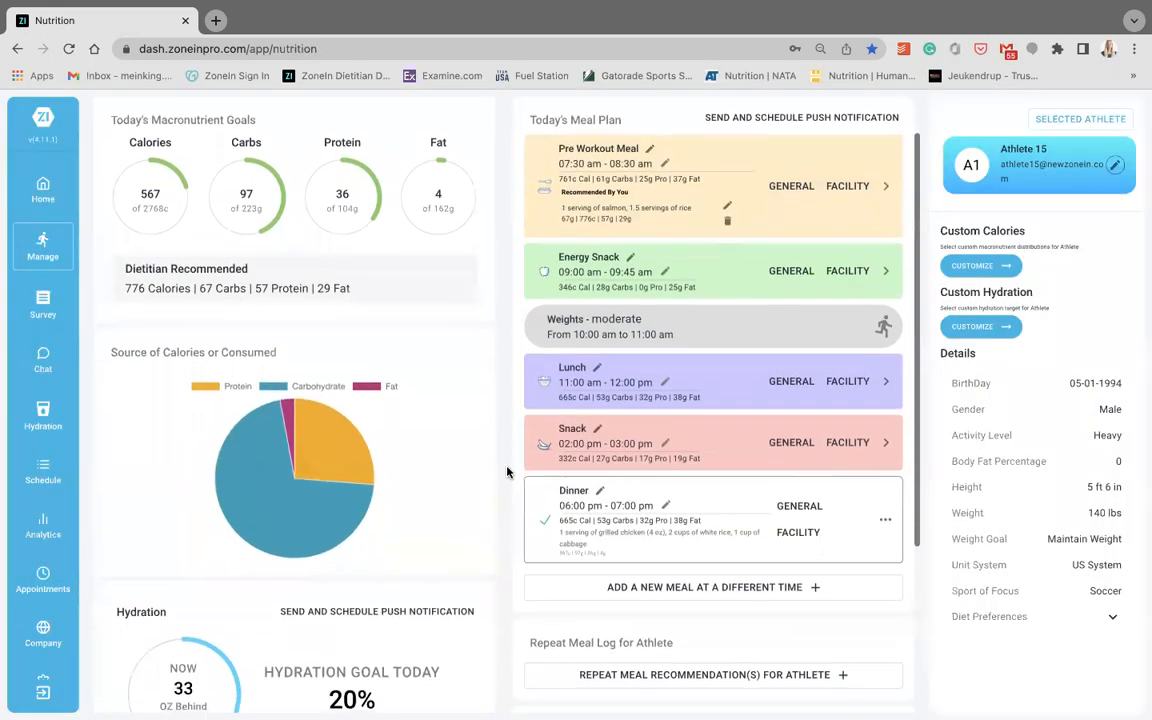
scroll(507, 472, "down", 1)
left_click(655, 576)
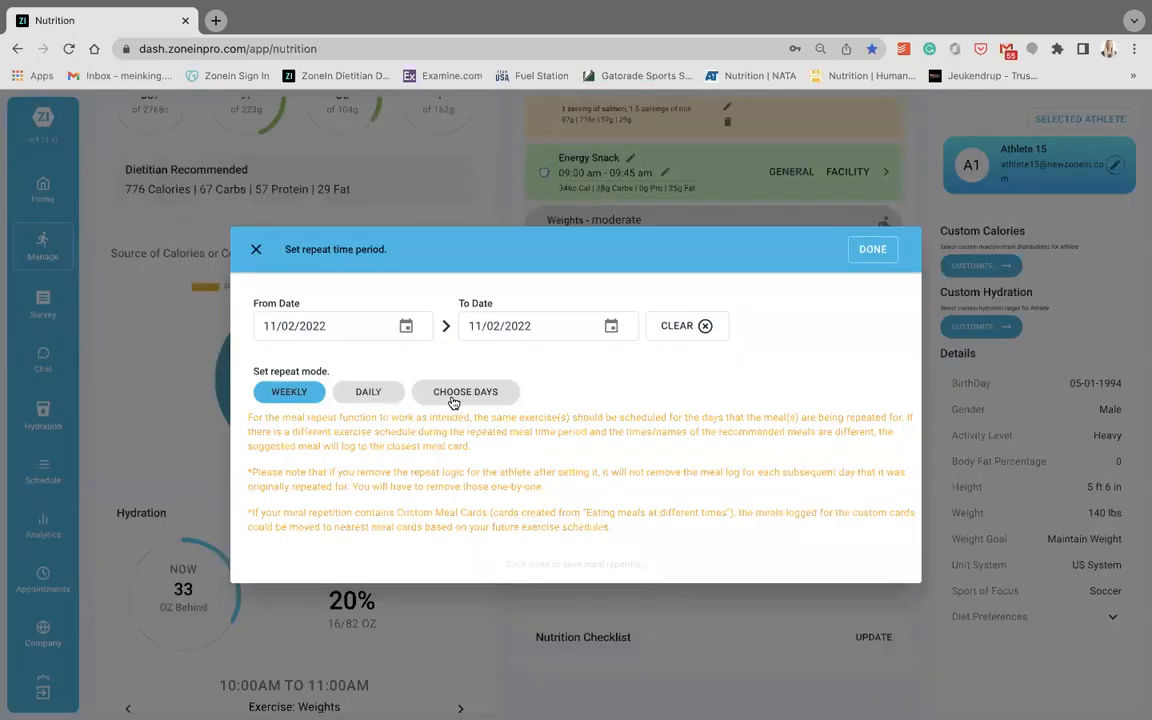
left_click(453, 395)
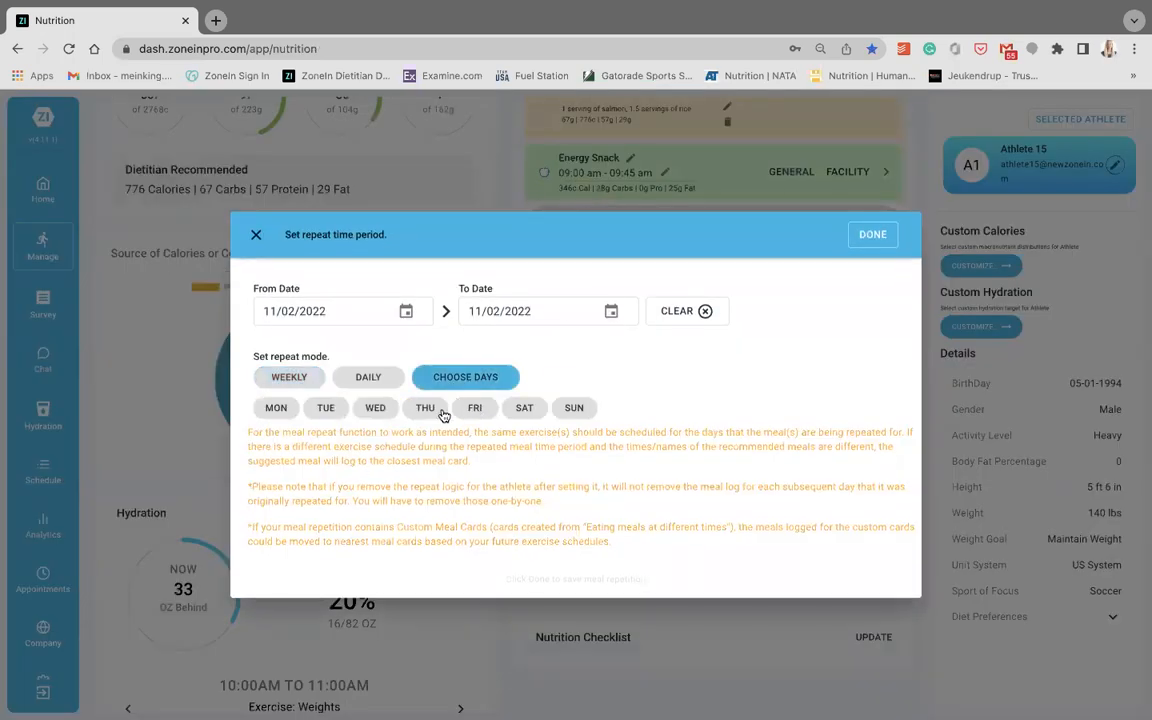
left_click(433, 411)
left_click(472, 408)
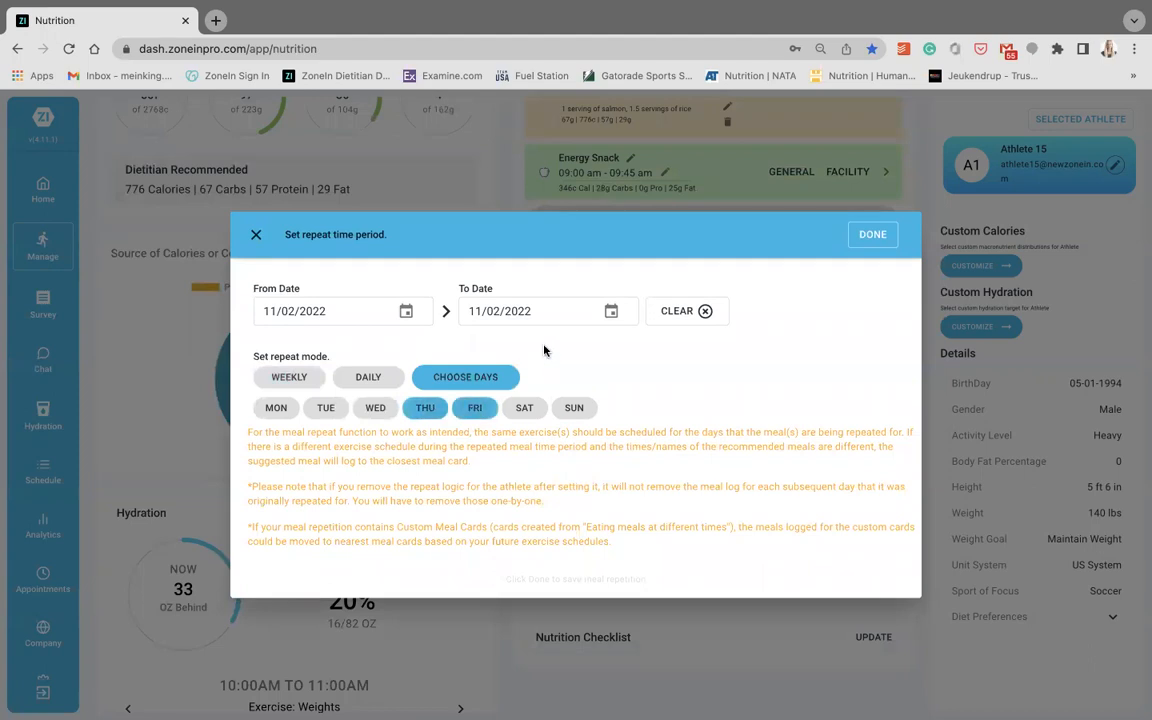
left_click(607, 322)
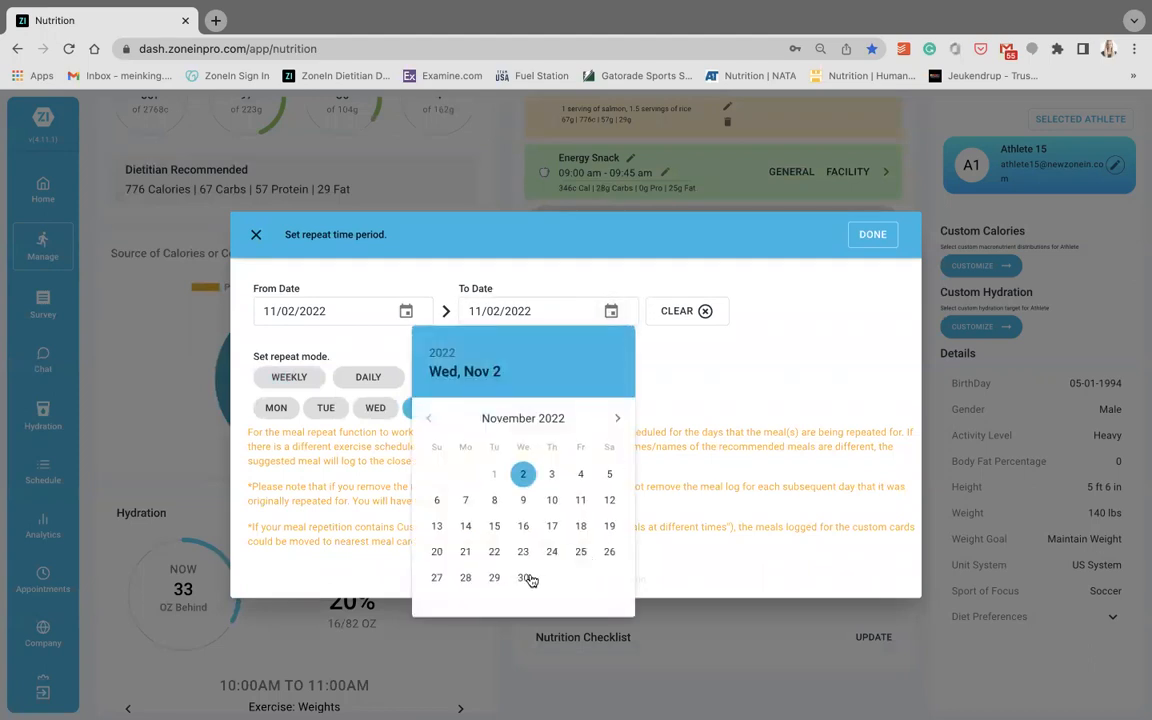
left_click(523, 577)
left_click(773, 370)
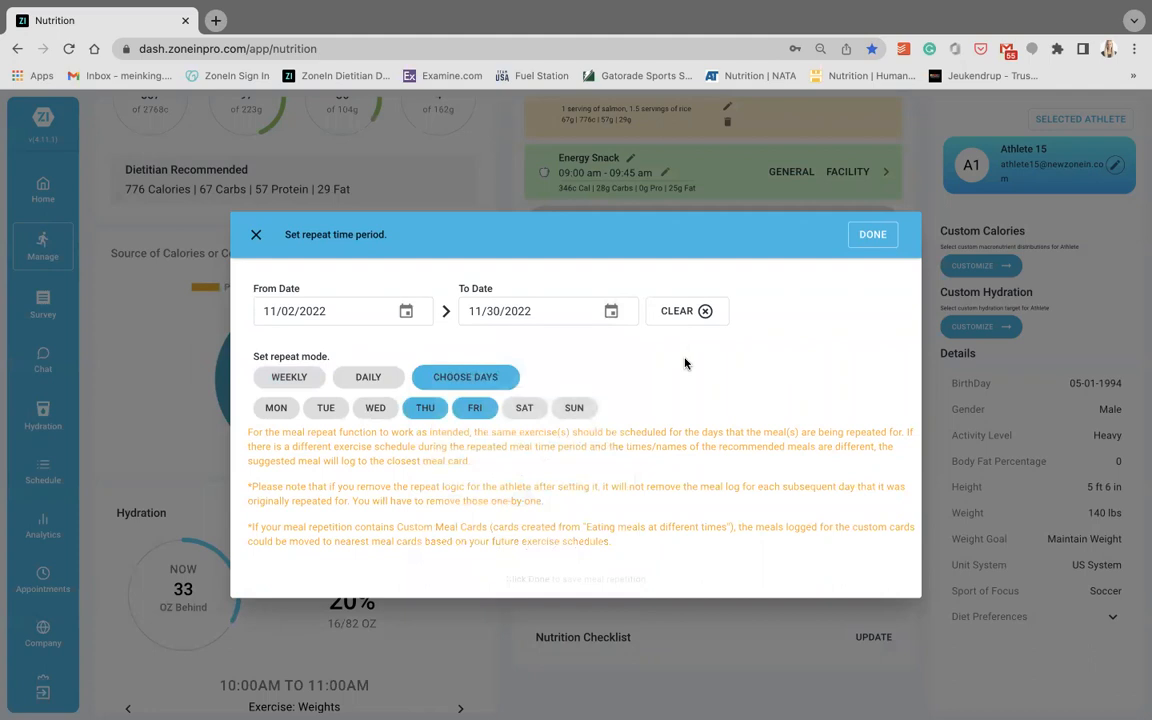
left_click(258, 237)
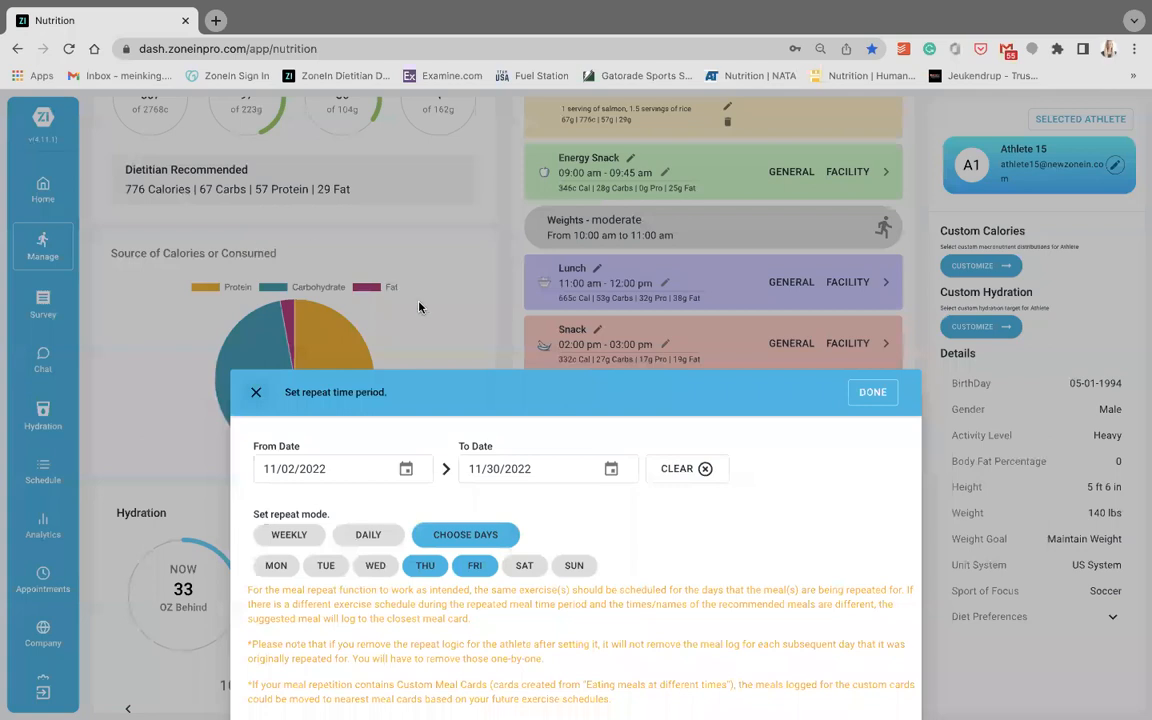
- Go to the custom meal plans and open the Training Day template for editing
scroll(421, 307, "up", 1)
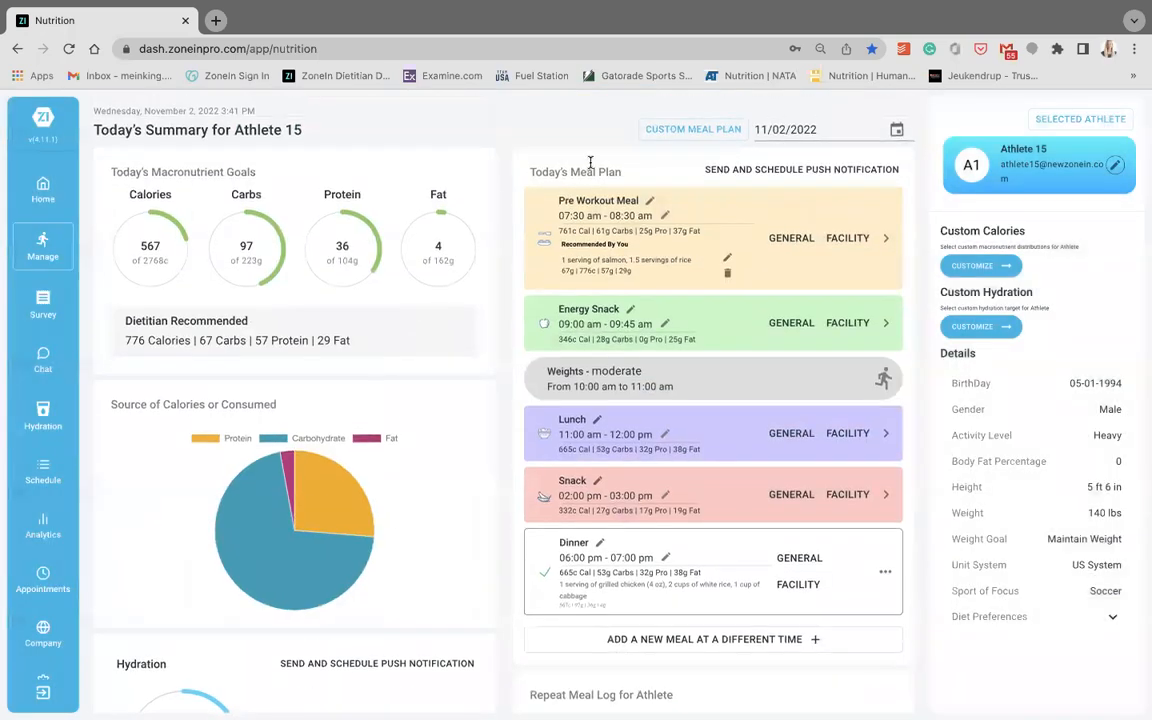
left_click(692, 132)
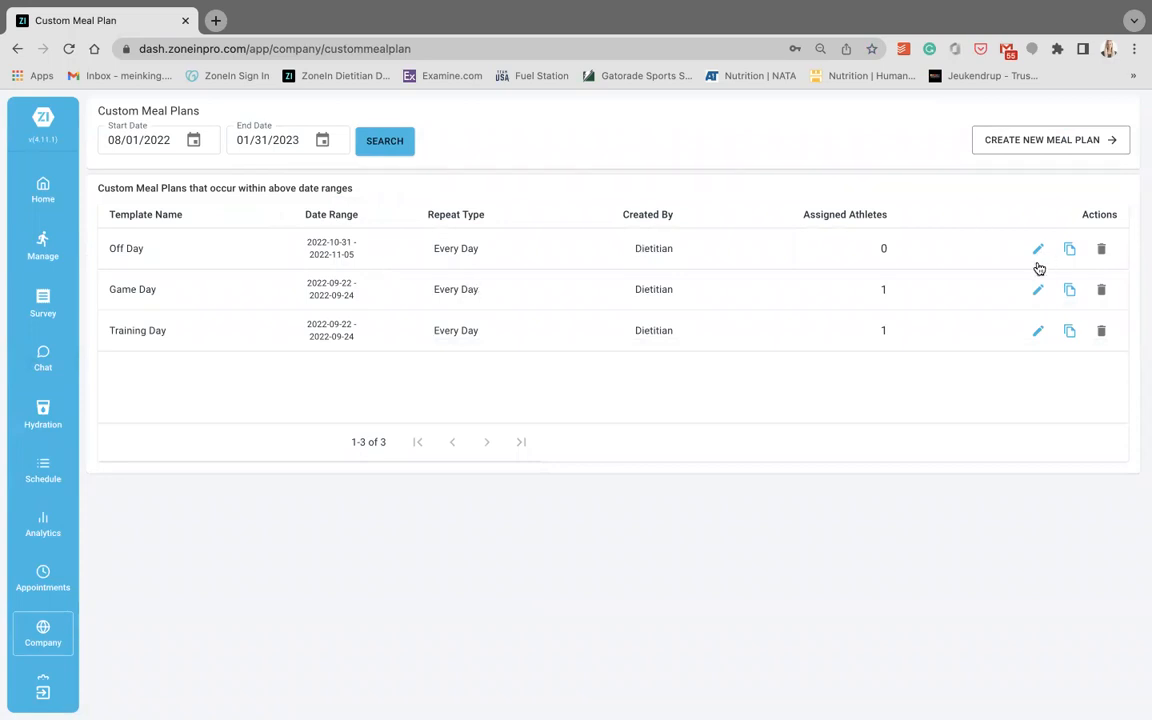
left_click(1039, 331)
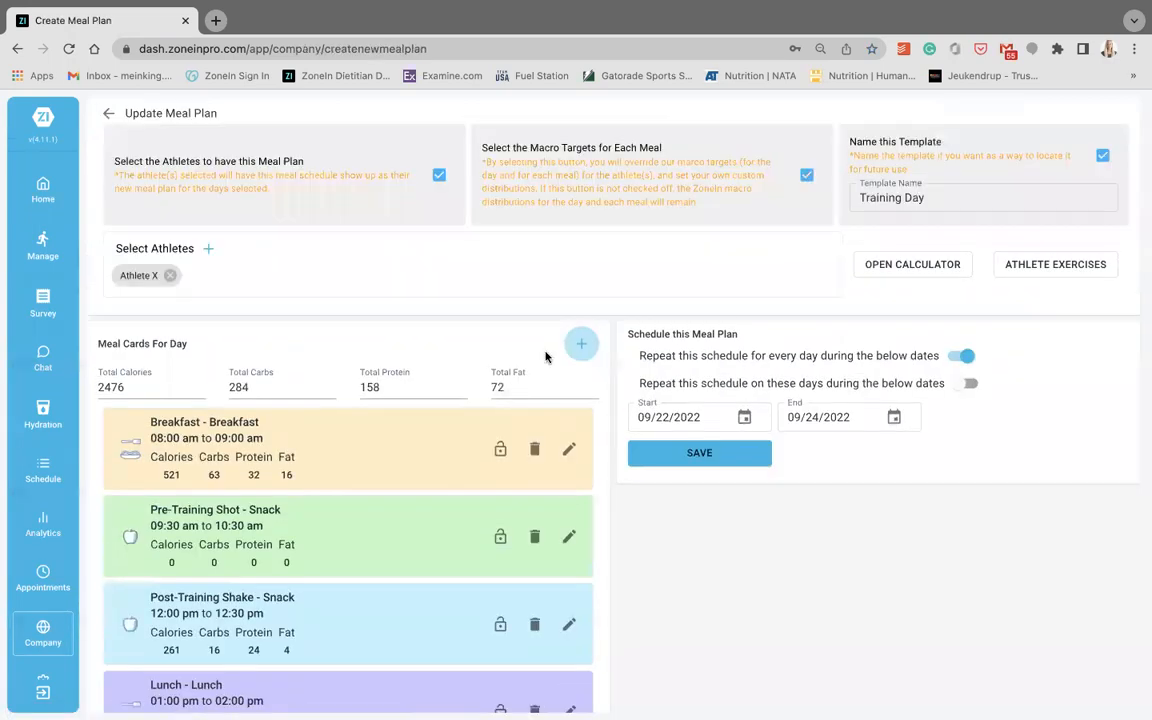
scroll(546, 357, "down", 1)
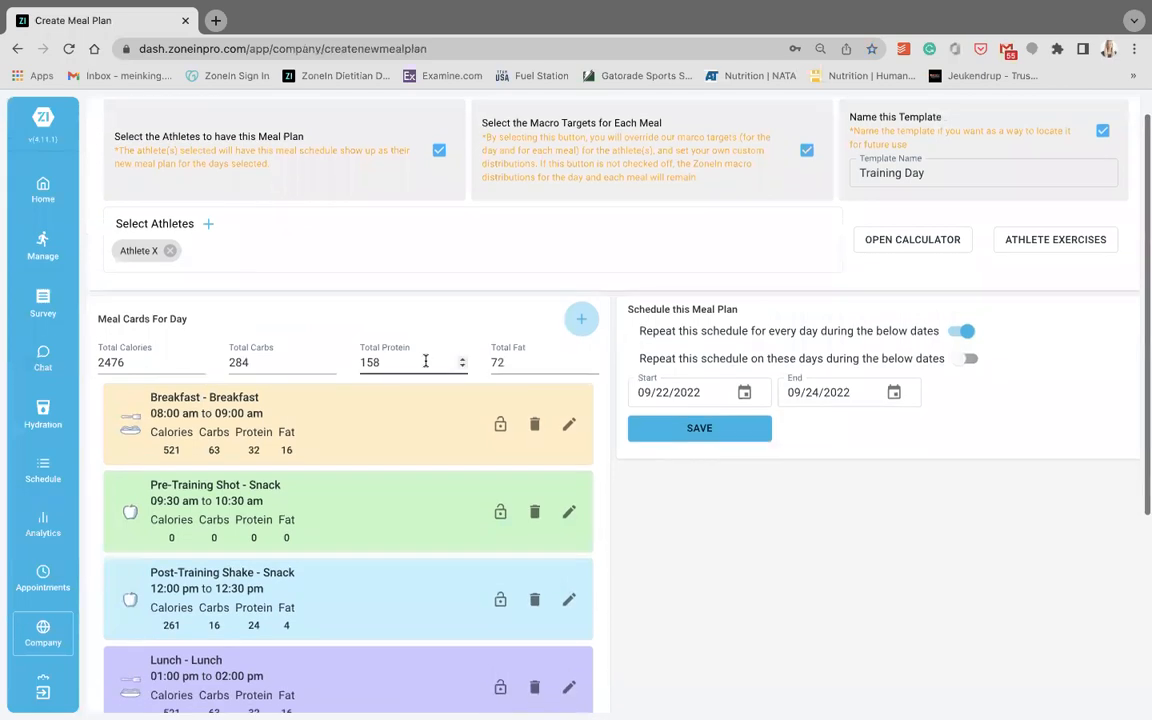
- Calculate Athlete 13's daily targets with 2 g/kg protein, 1 g/kg fat and 4 g/kg carbs, and close the calorie calculator
left_click(907, 239)
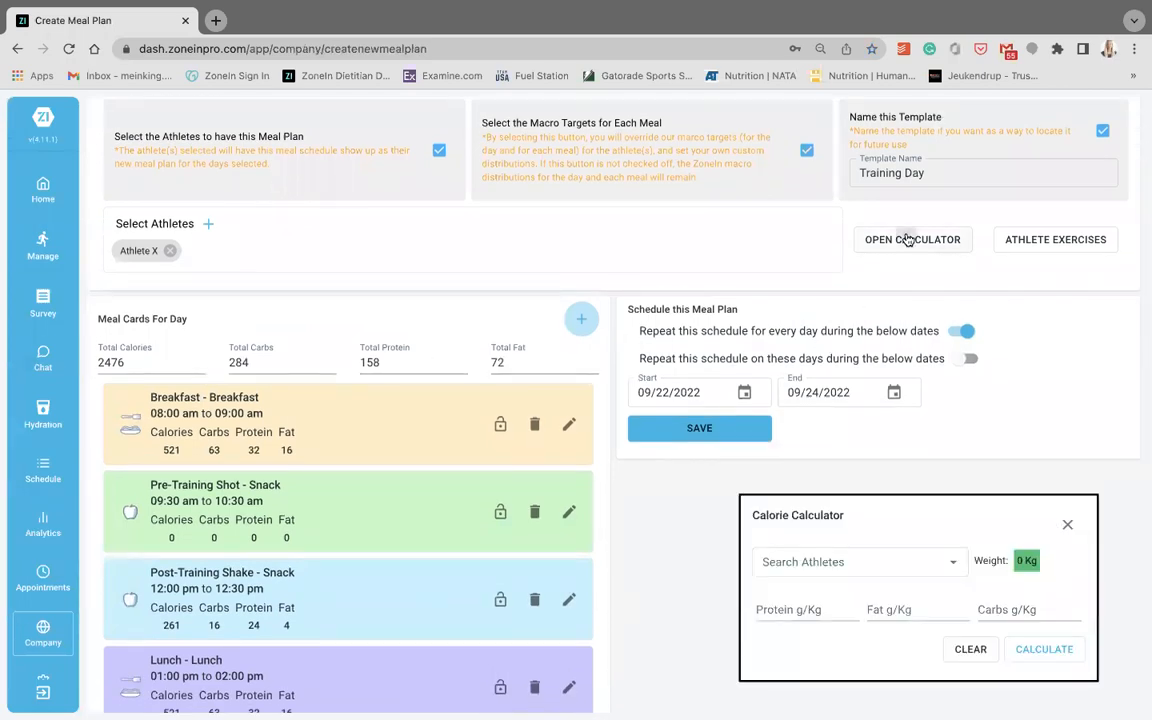
left_click(852, 566)
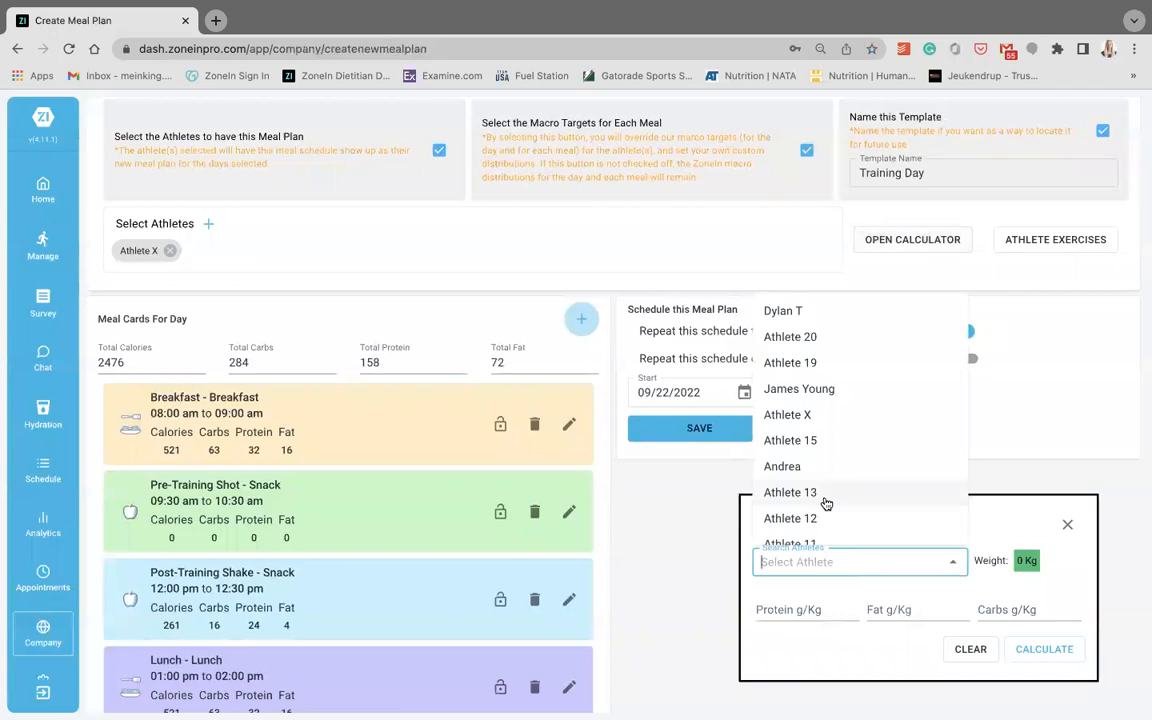
left_click(822, 499)
left_click(808, 609)
type("2")
left_click(902, 611)
type("1")
left_click(985, 609)
type("4")
left_click(1030, 662)
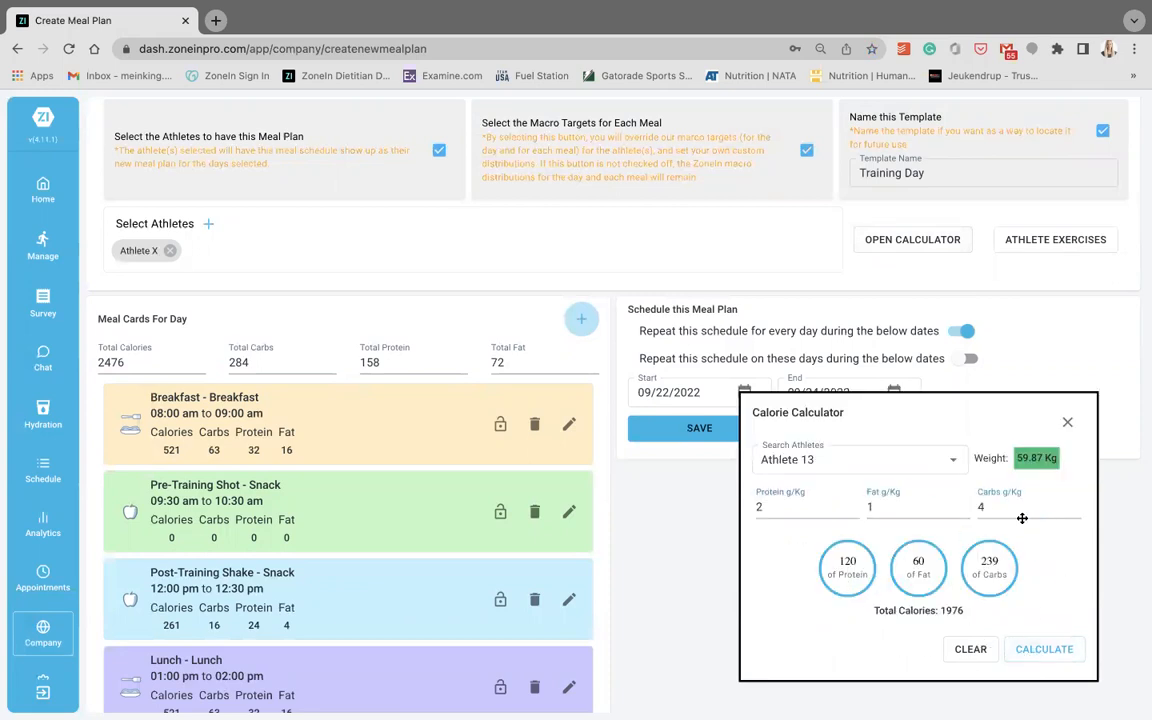
left_click(1067, 423)
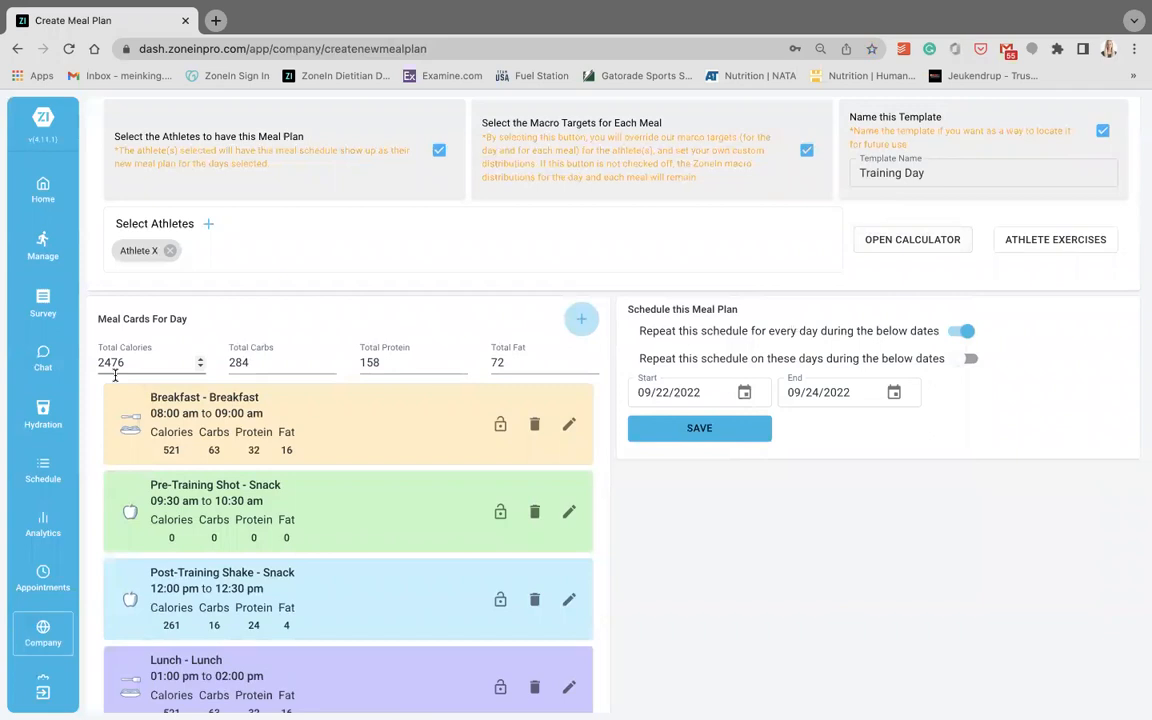
- Review the day's meal cards in the Training Day meal plan
scroll(233, 392, "down", 1)
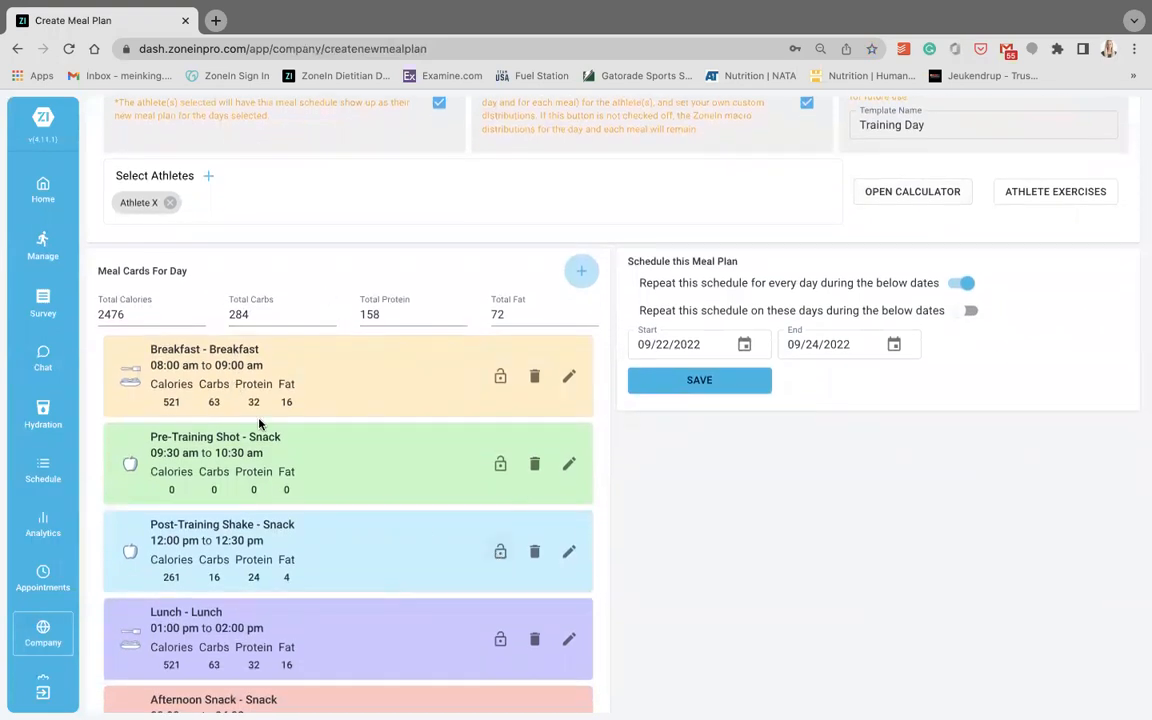
scroll(255, 589, "down", 5)
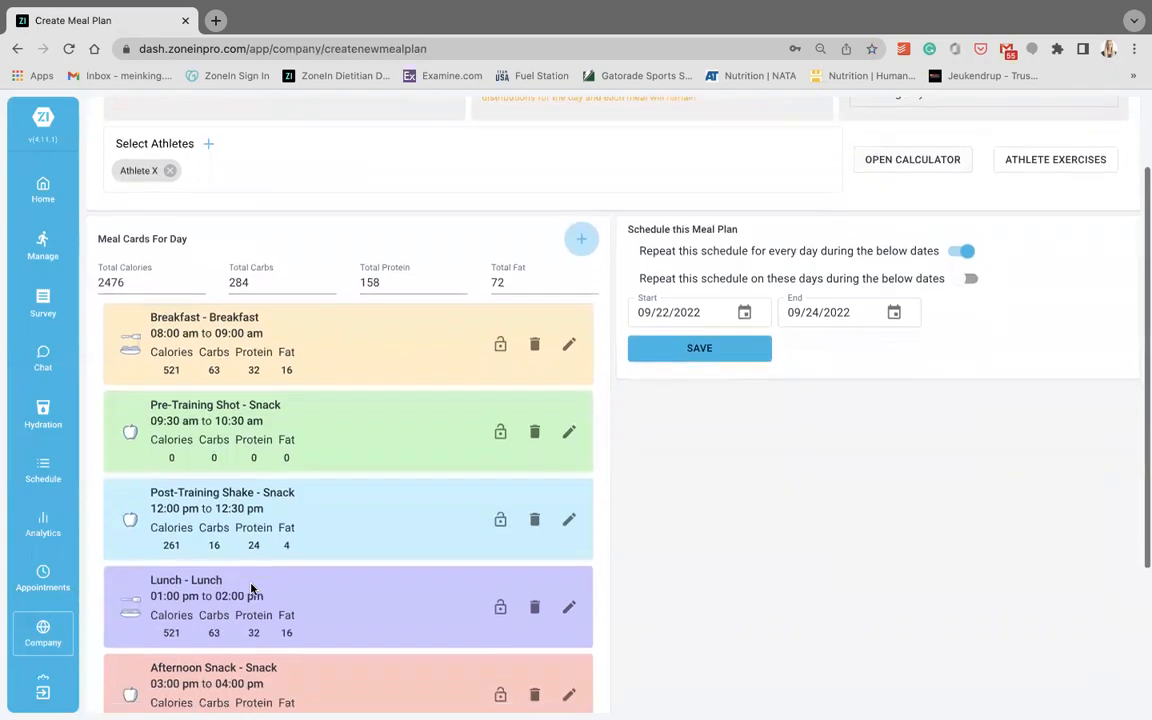
scroll(300, 480, "up", 6)
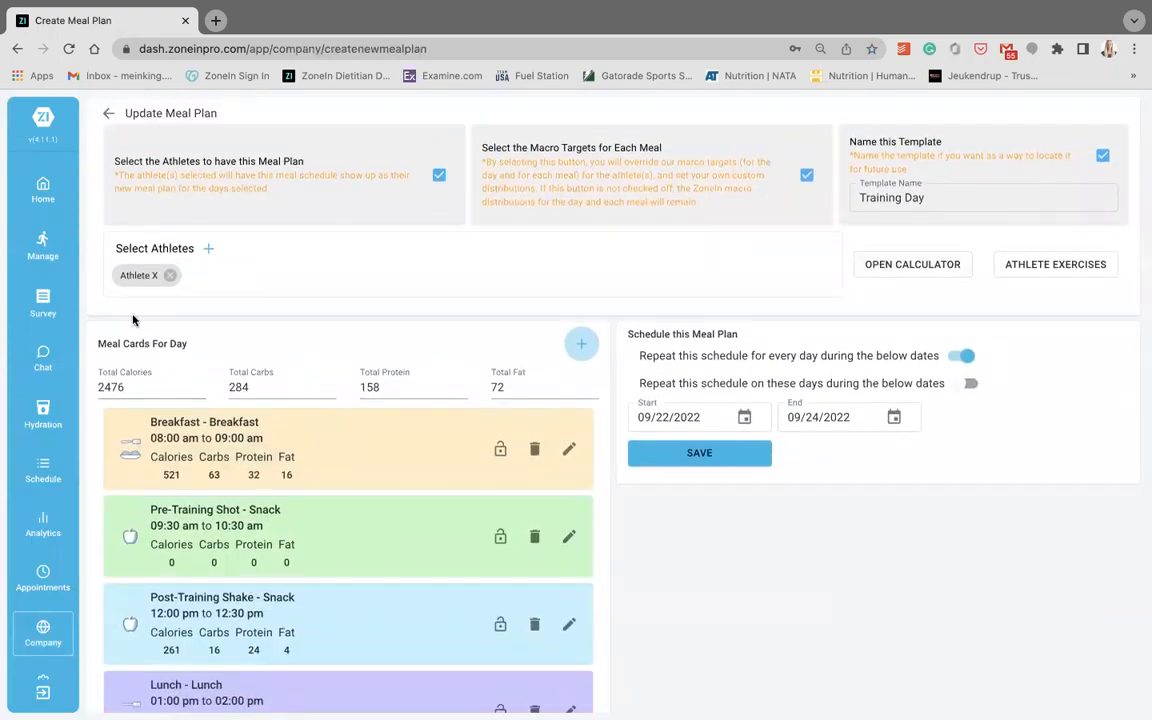
- Turn off the custom macro targets for each meal in the Training Day plan and look over the simplified meal cards
scroll(324, 412, "down", 1)
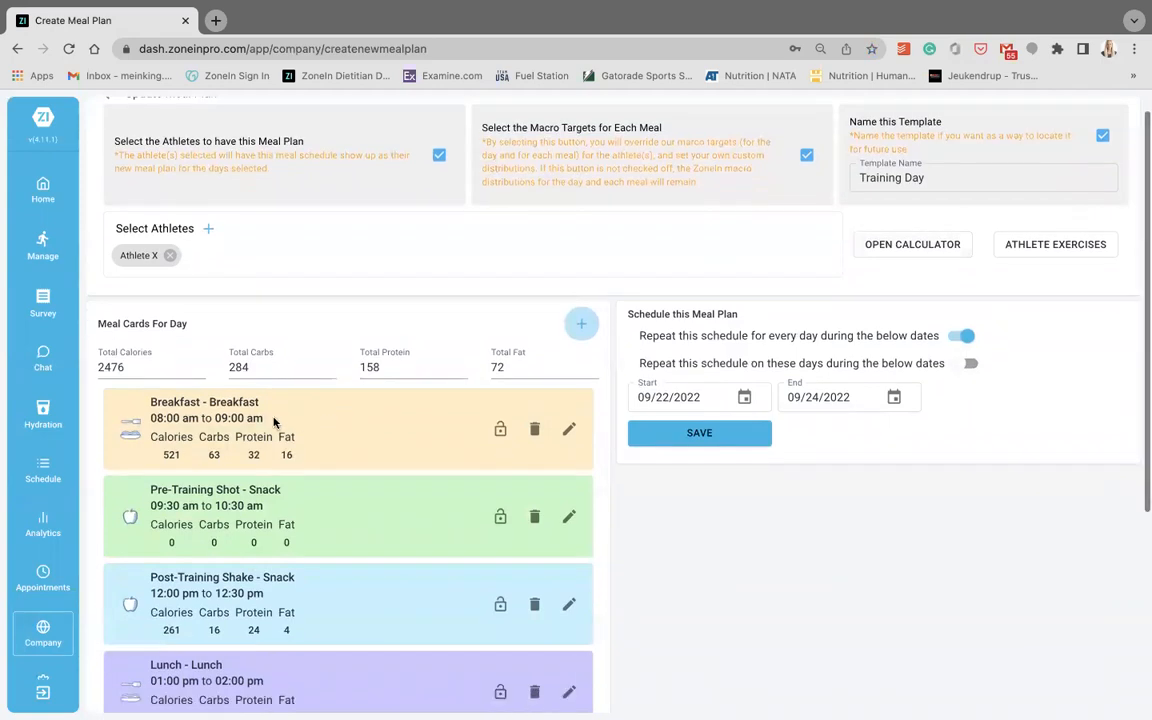
scroll(349, 452, "up", 1)
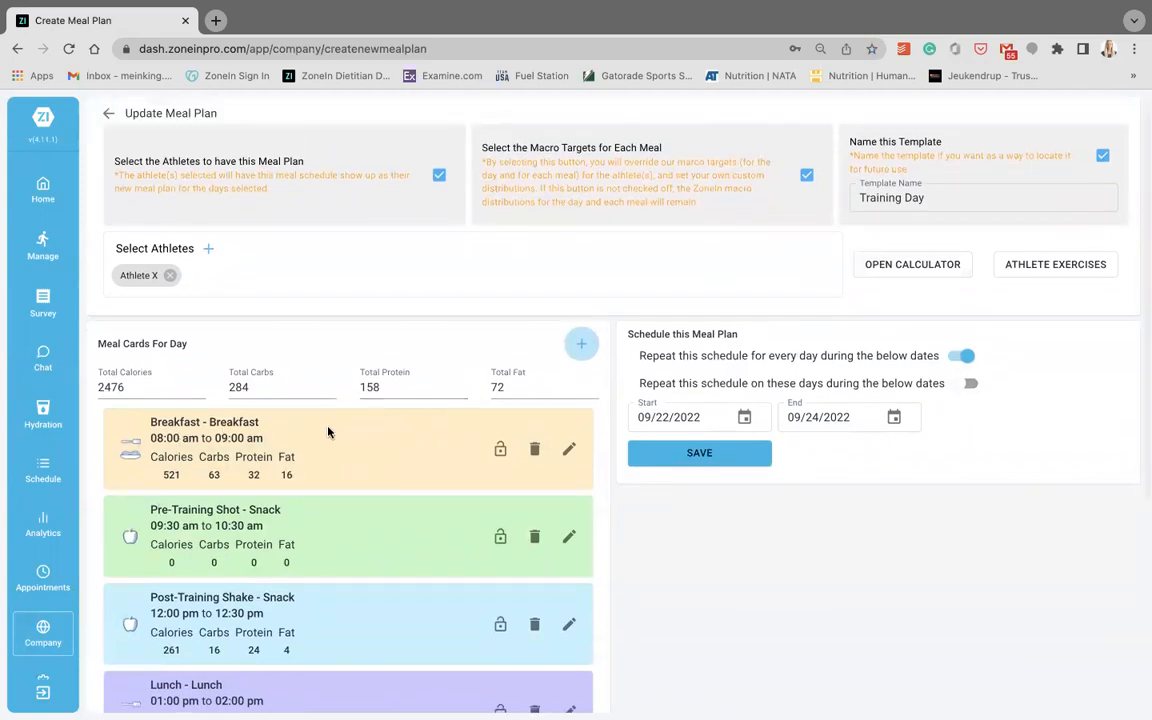
left_click(806, 177)
scroll(340, 298, "down", 2)
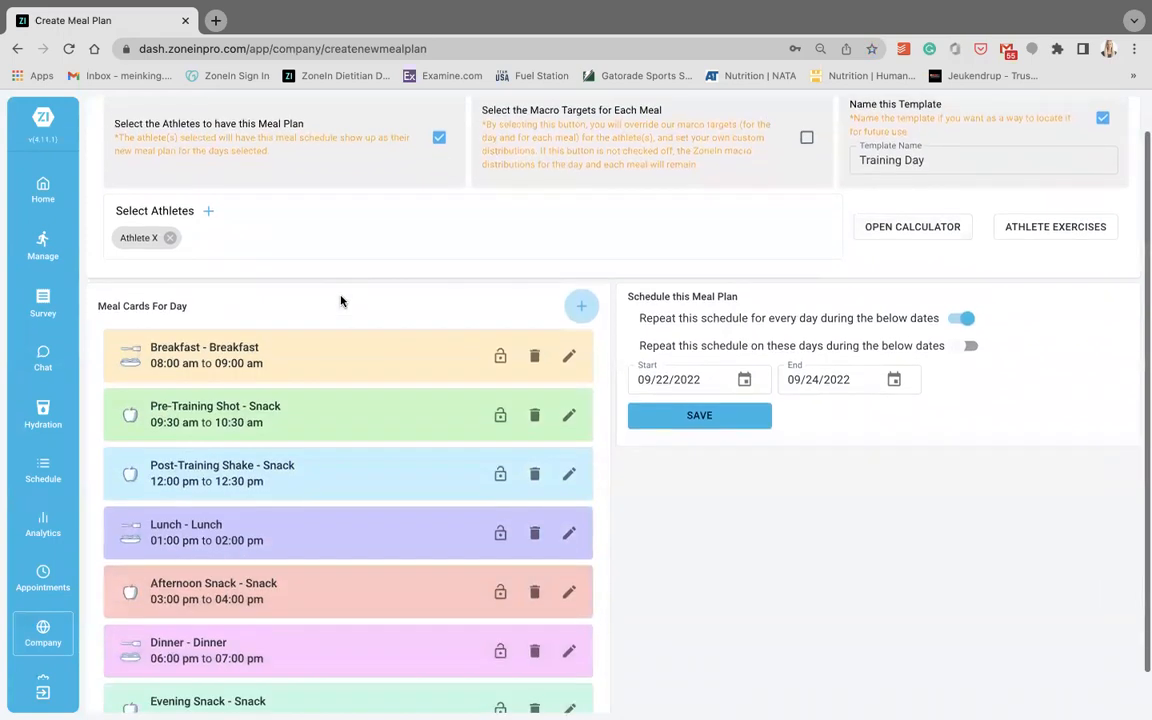
scroll(303, 458, "down", 1)
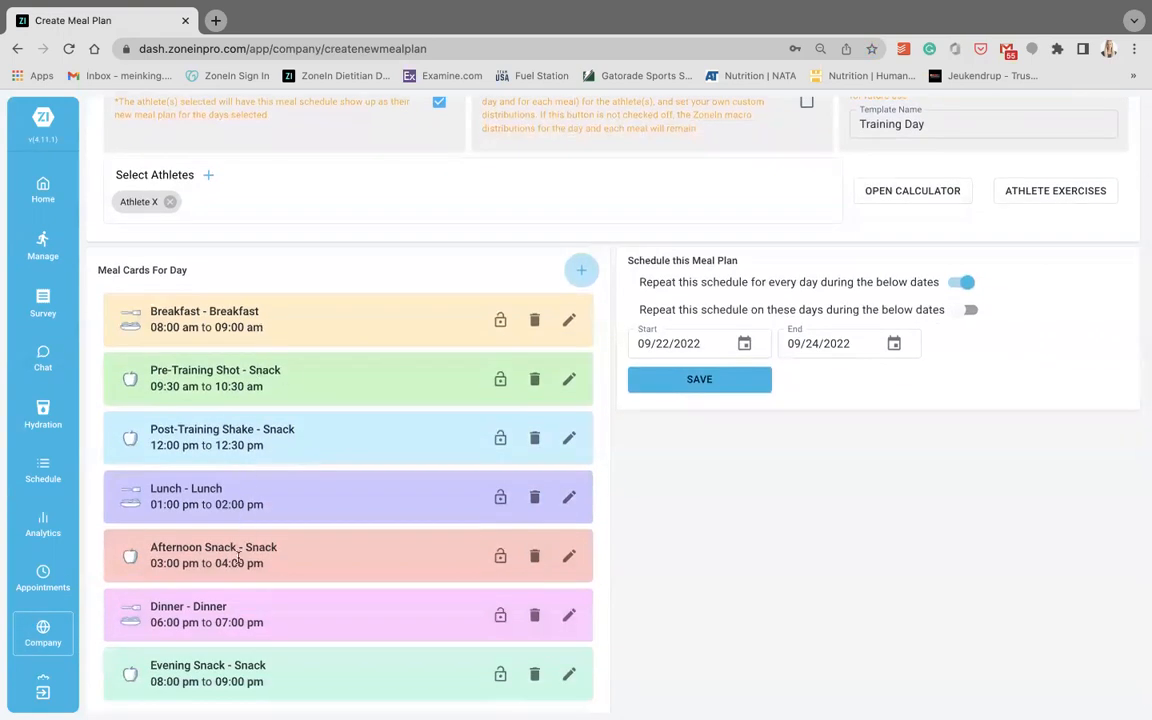
scroll(238, 560, "up", 2)
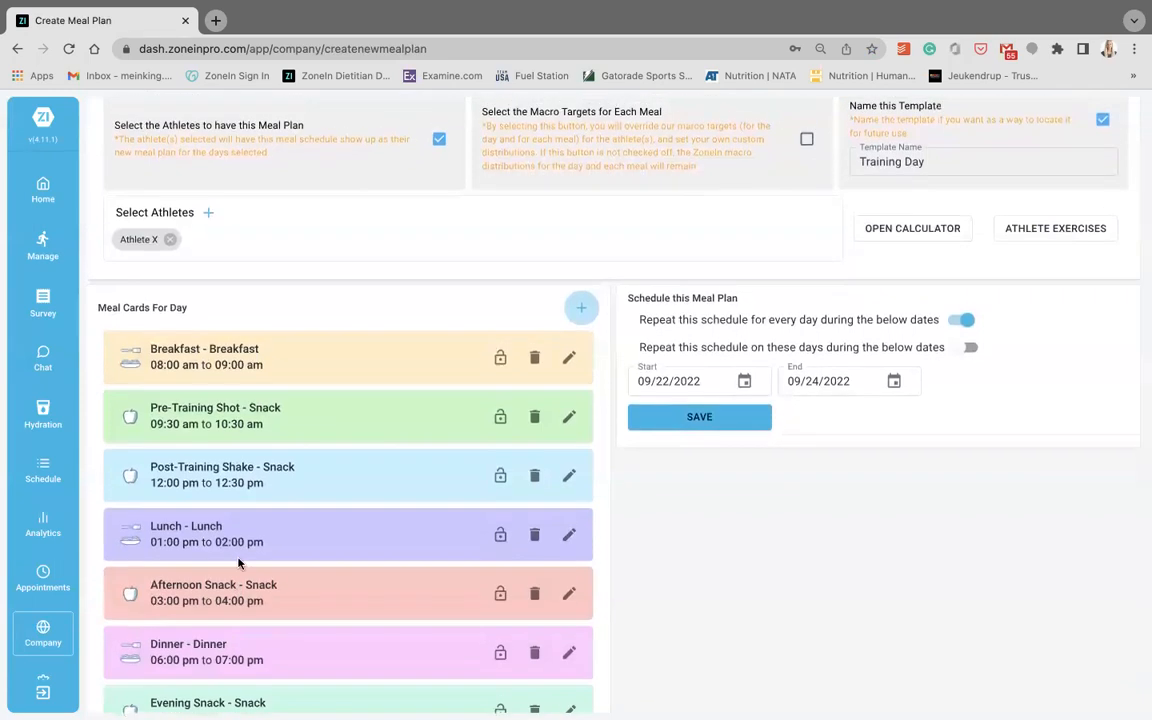
scroll(238, 563, "up", 1)
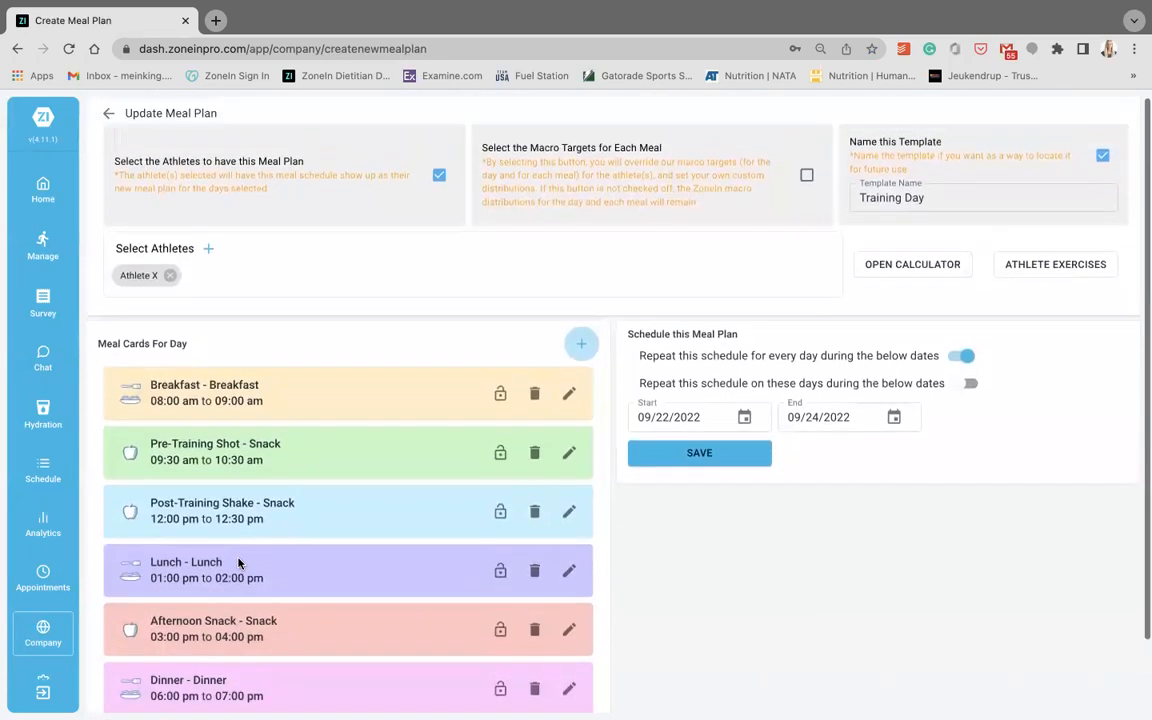
- Go to the nutrition management page and look through Athlete 15's daily summary
left_click(42, 245)
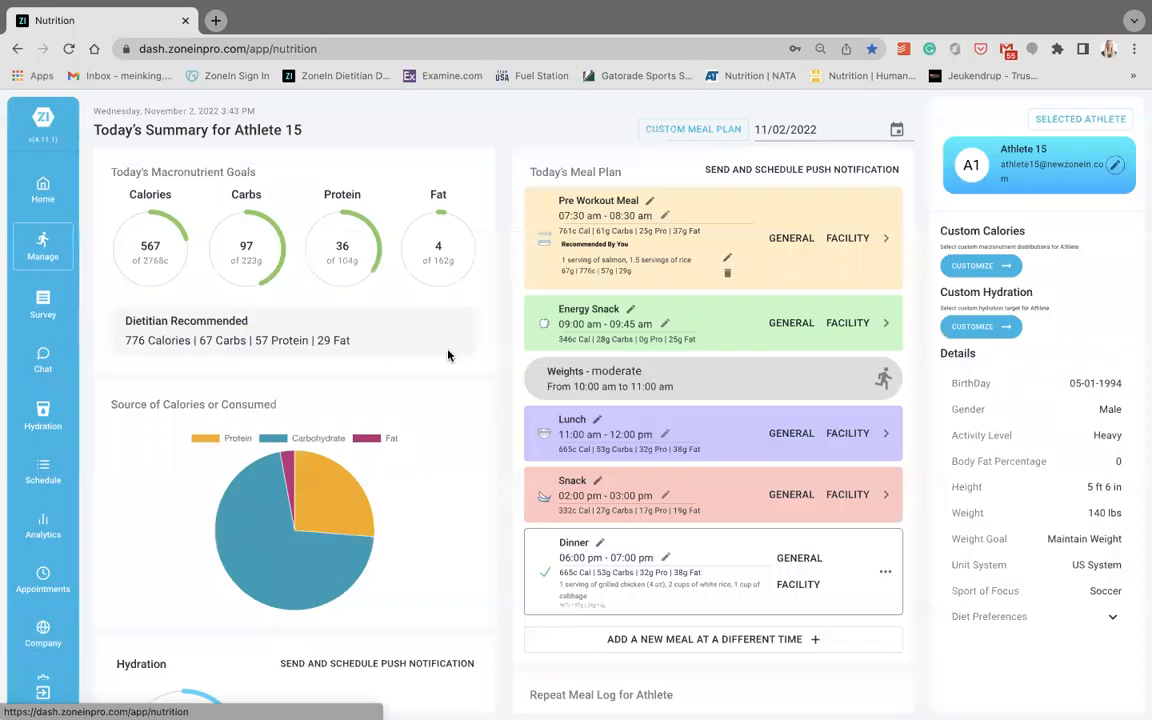
scroll(448, 355, "down", 2)
scroll(450, 355, "up", 2)
- Open the Daily Survey for editing and review its questions and question type options
left_click(53, 312)
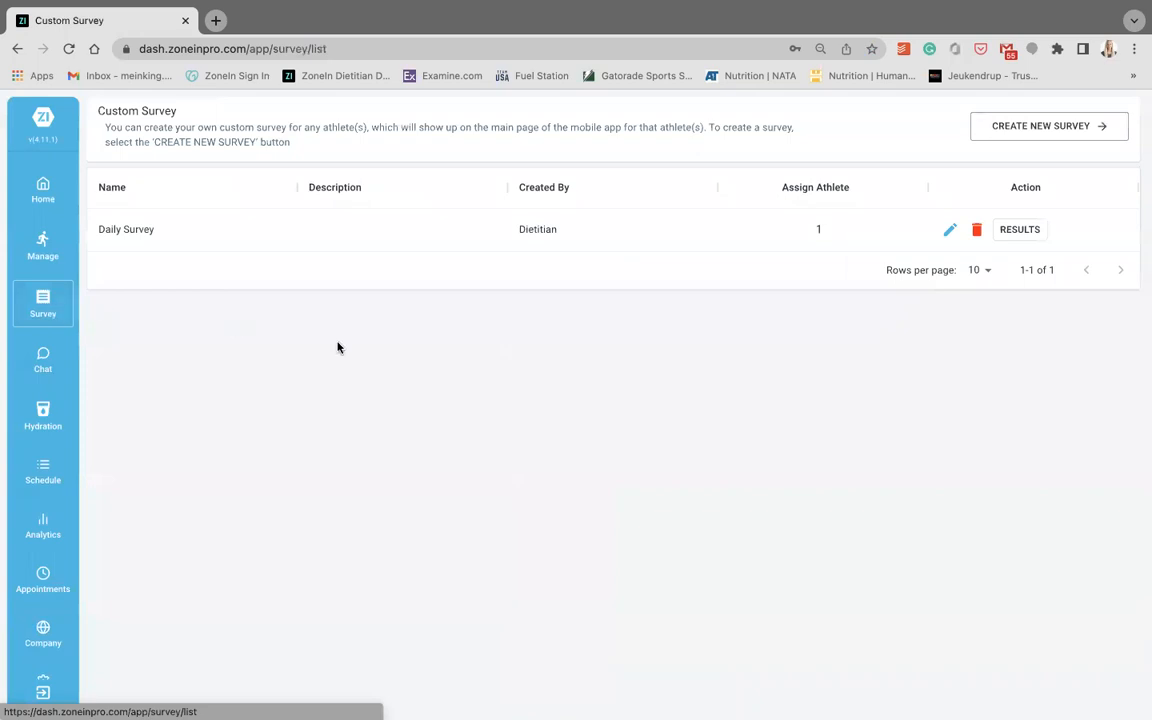
left_click(951, 231)
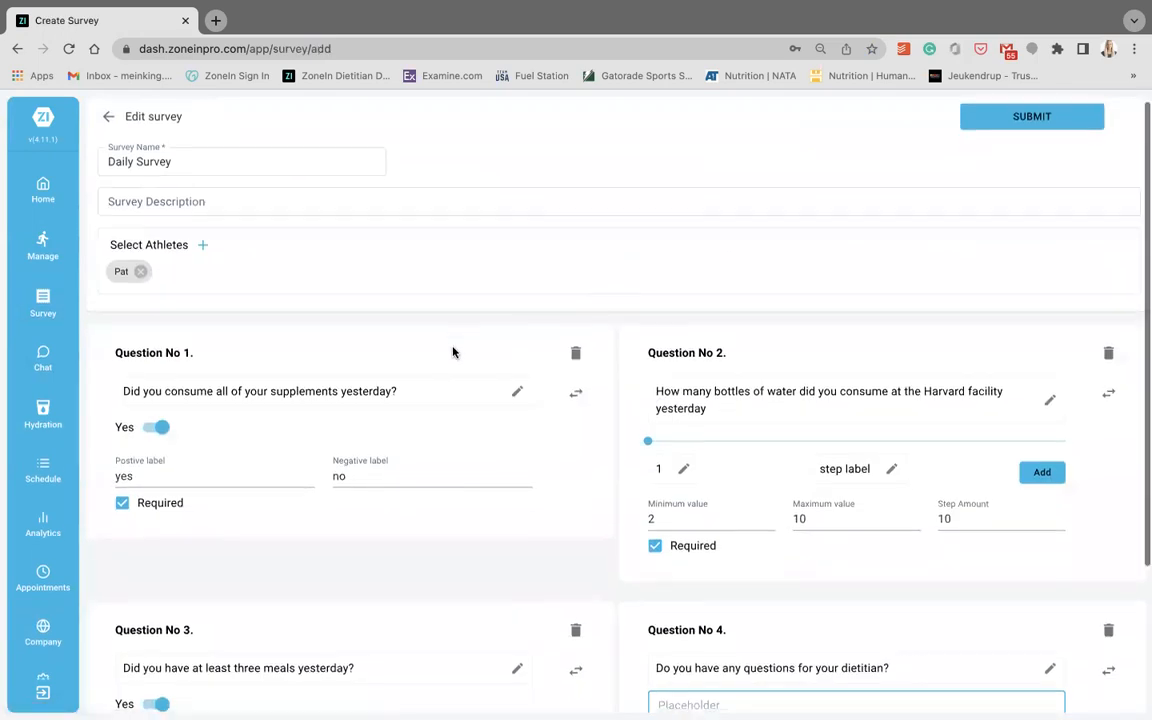
scroll(452, 351, "down", 2)
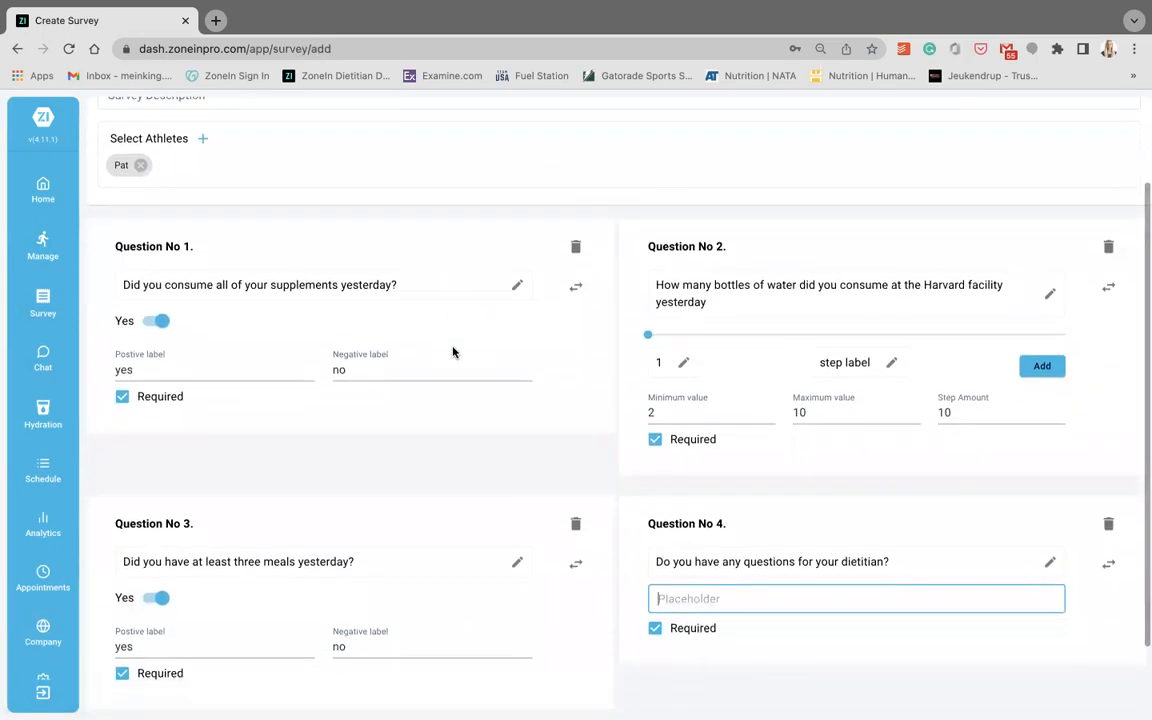
scroll(452, 351, "down", 2)
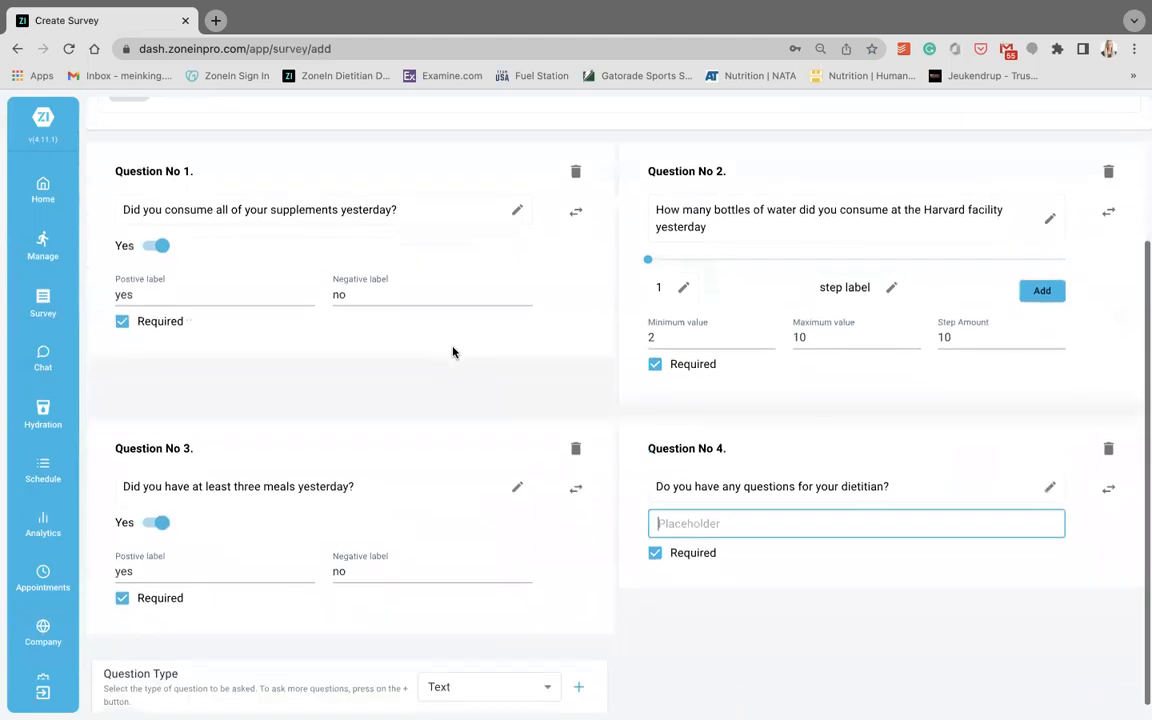
scroll(452, 351, "up", 3)
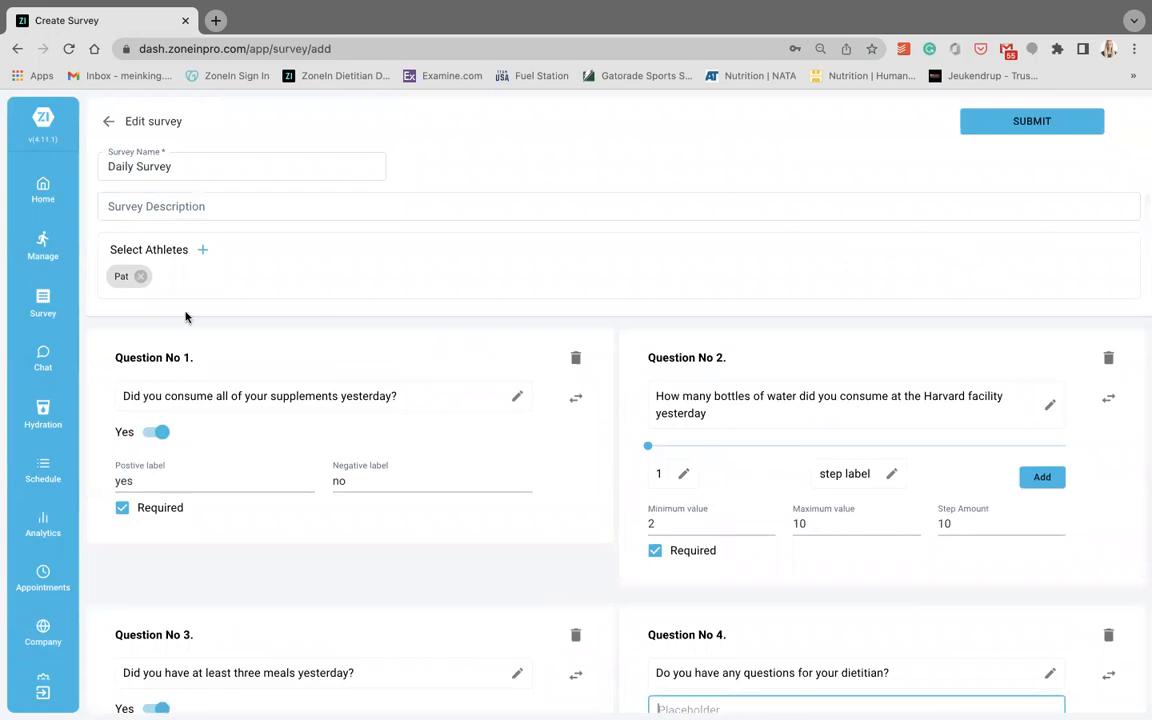
- Go to the analytics dashboard and view the wellness survey page and the nutrition summary page
left_click(43, 530)
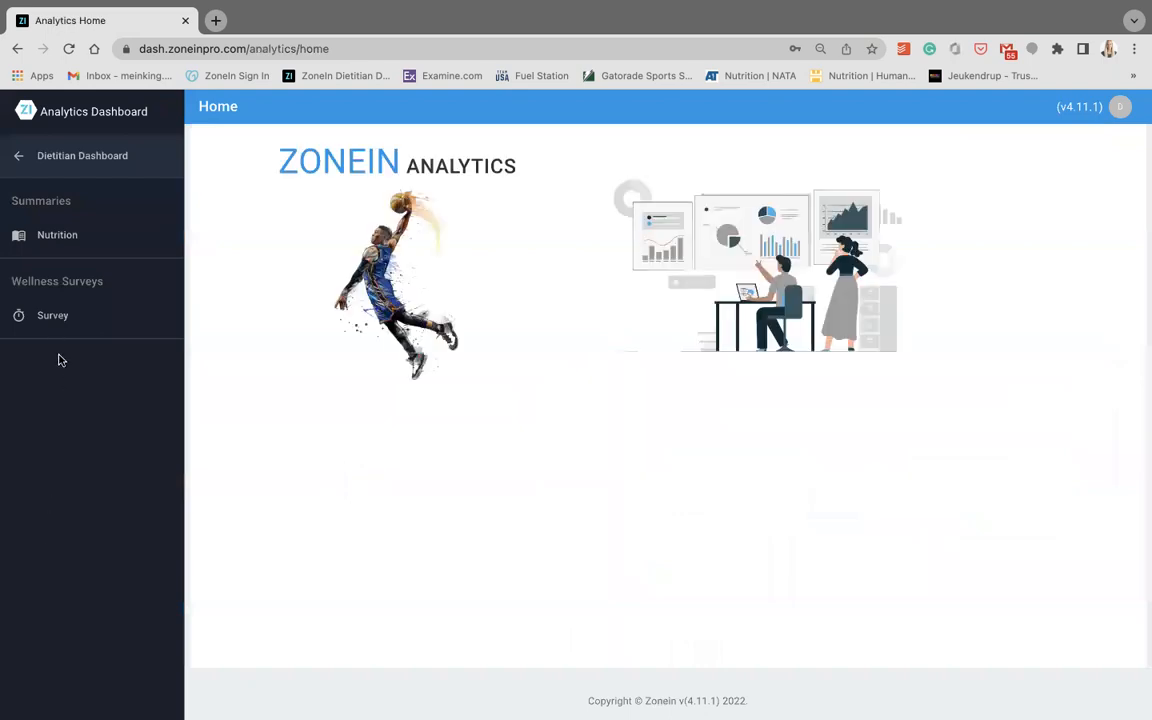
left_click(54, 322)
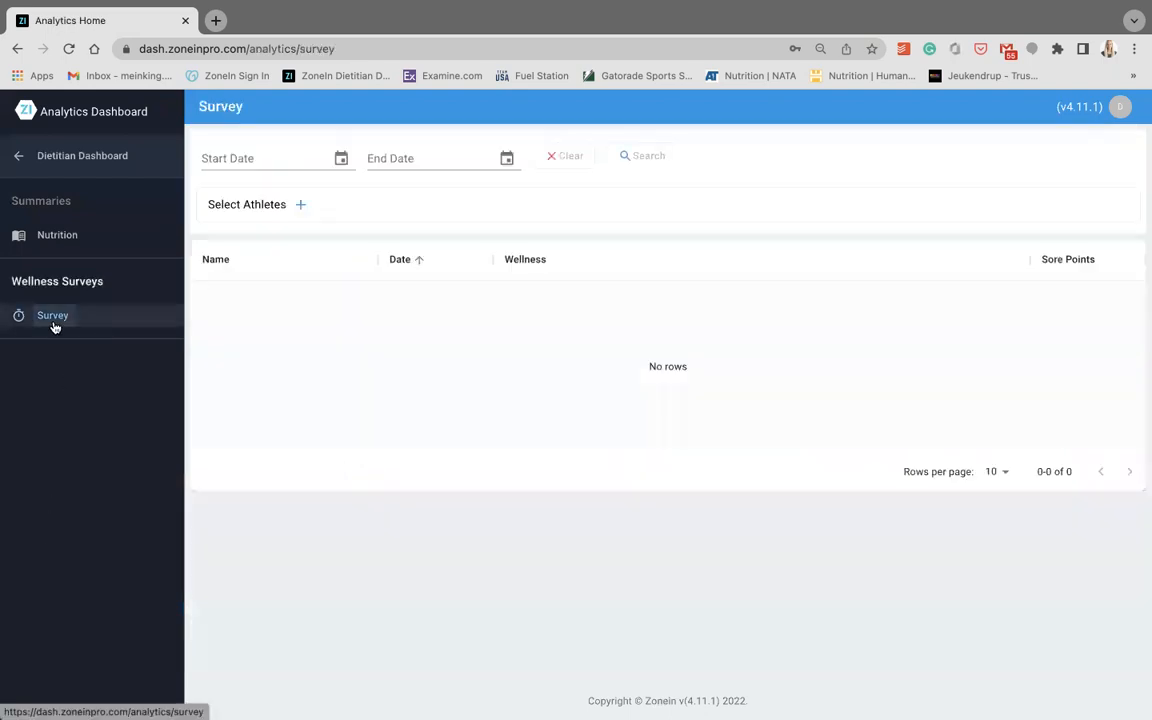
left_click(57, 236)
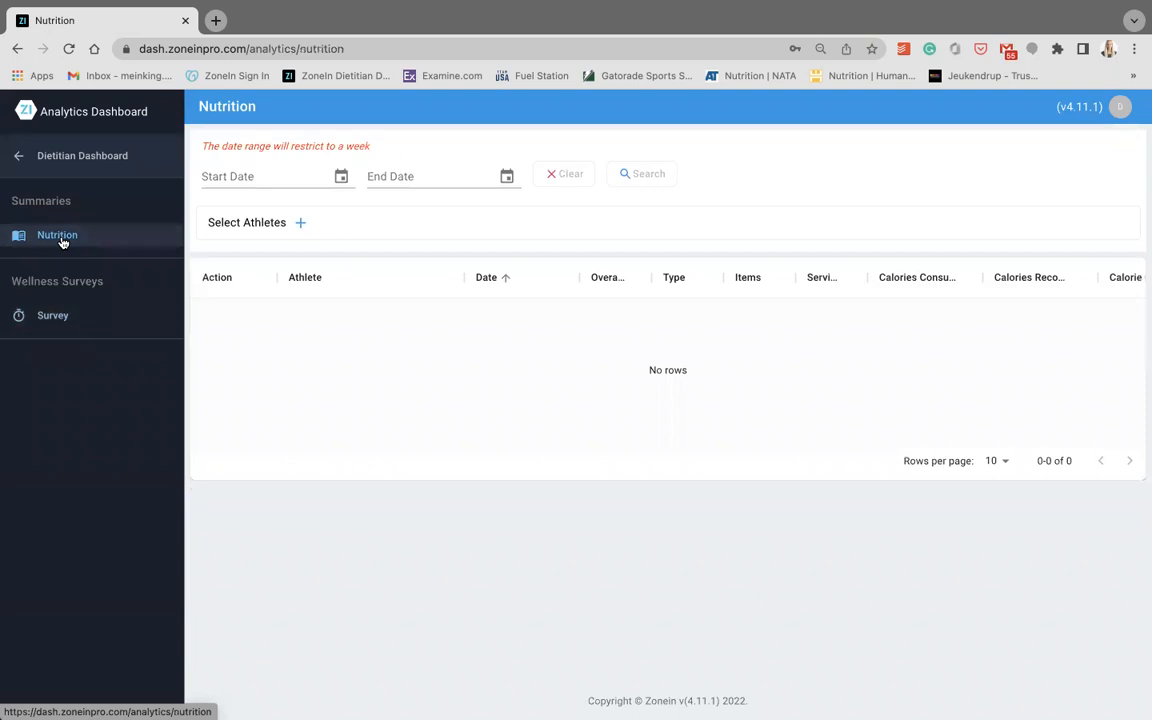
- Check the group options in the nutrition summary's athlete filter and cancel the filter
left_click(299, 224)
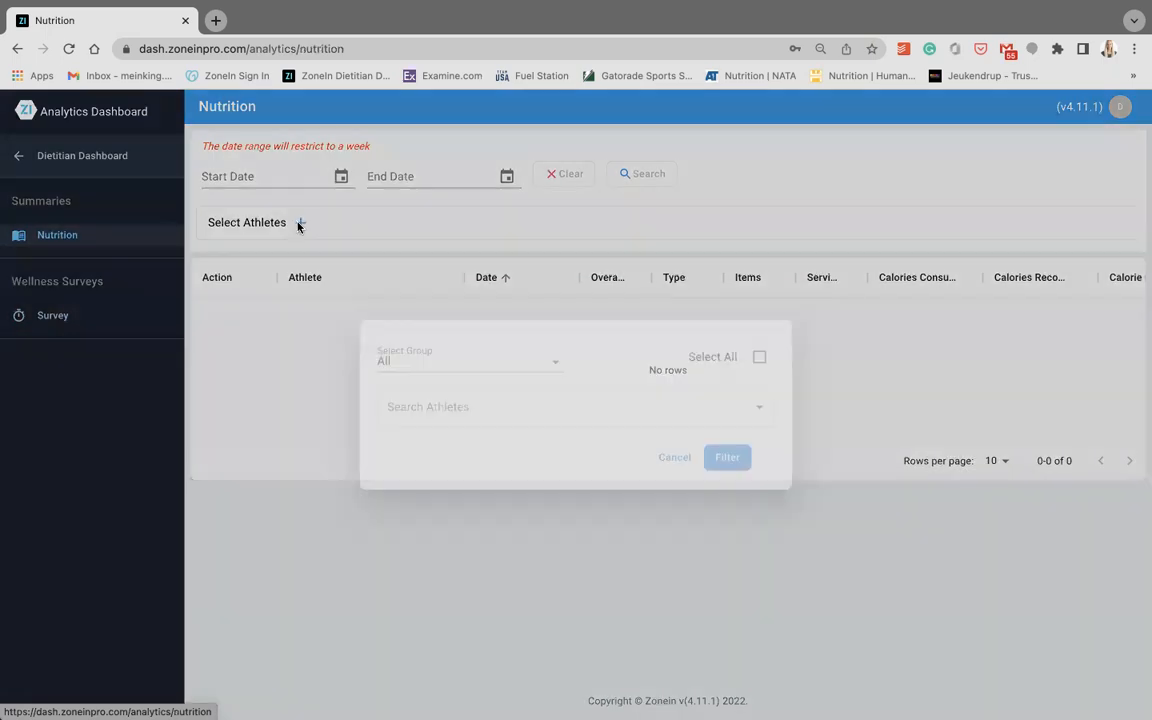
left_click(560, 368)
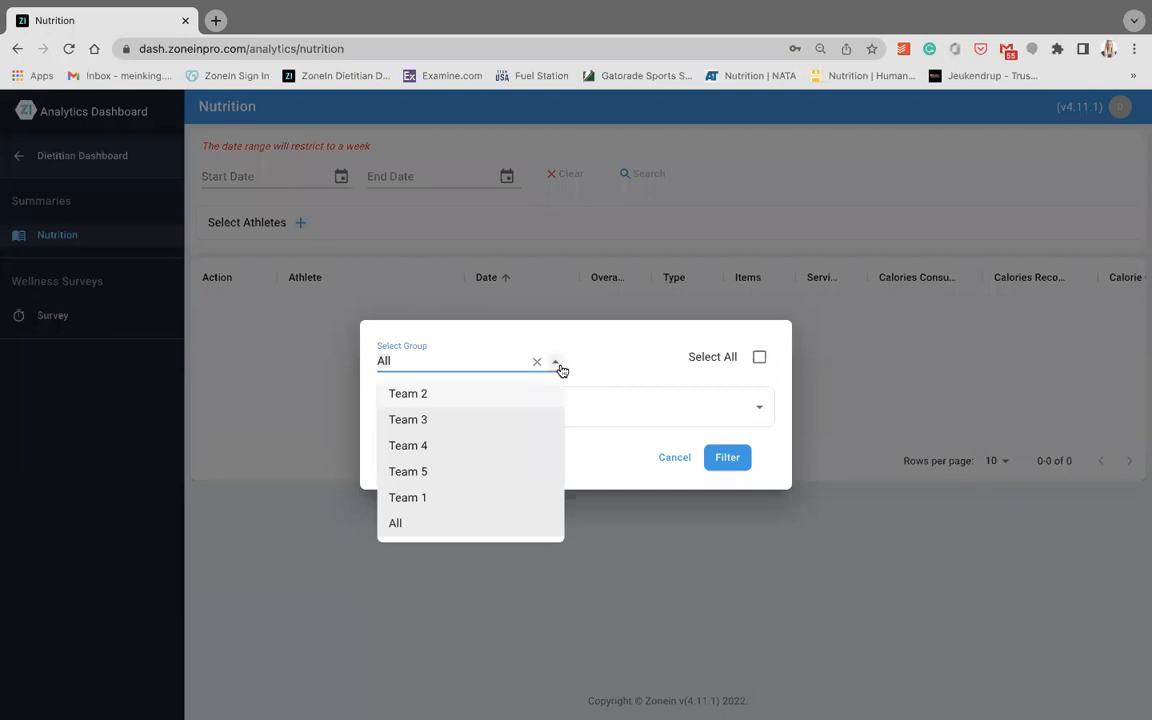
left_click(556, 364)
left_click(668, 458)
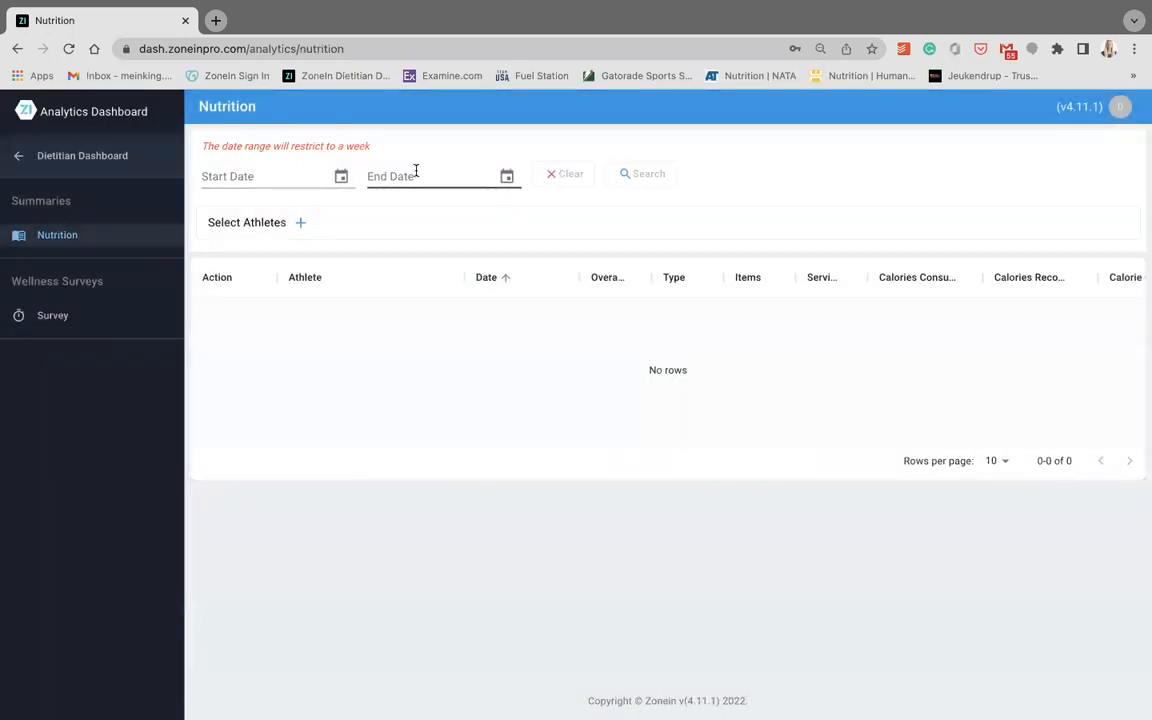
- Return to the dietitian dashboard and open the chat conversation with the athlete listed between Athlete 19 and Athlete X
left_click(22, 150)
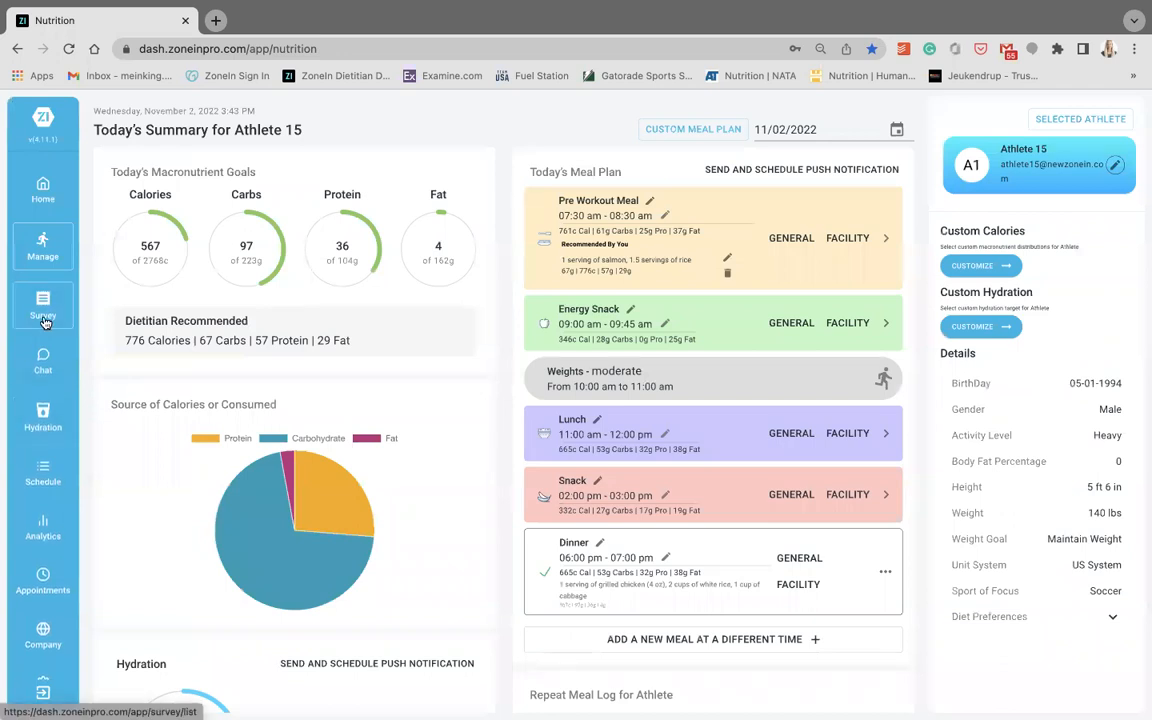
left_click(41, 362)
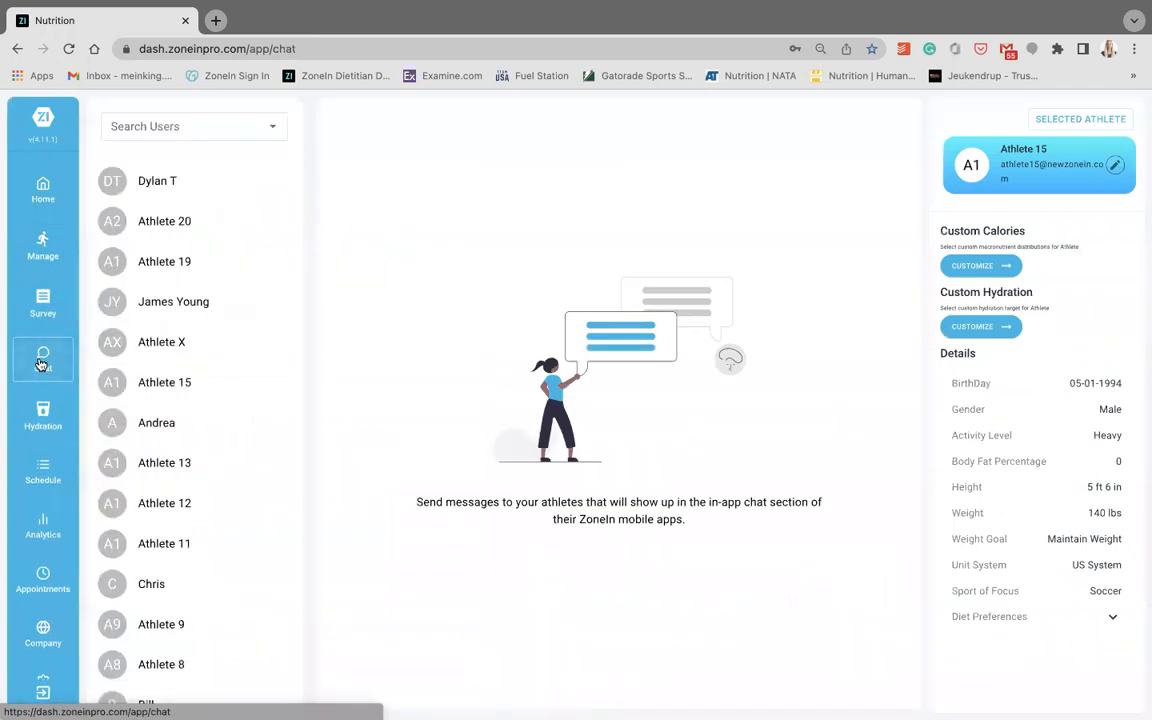
left_click(178, 303)
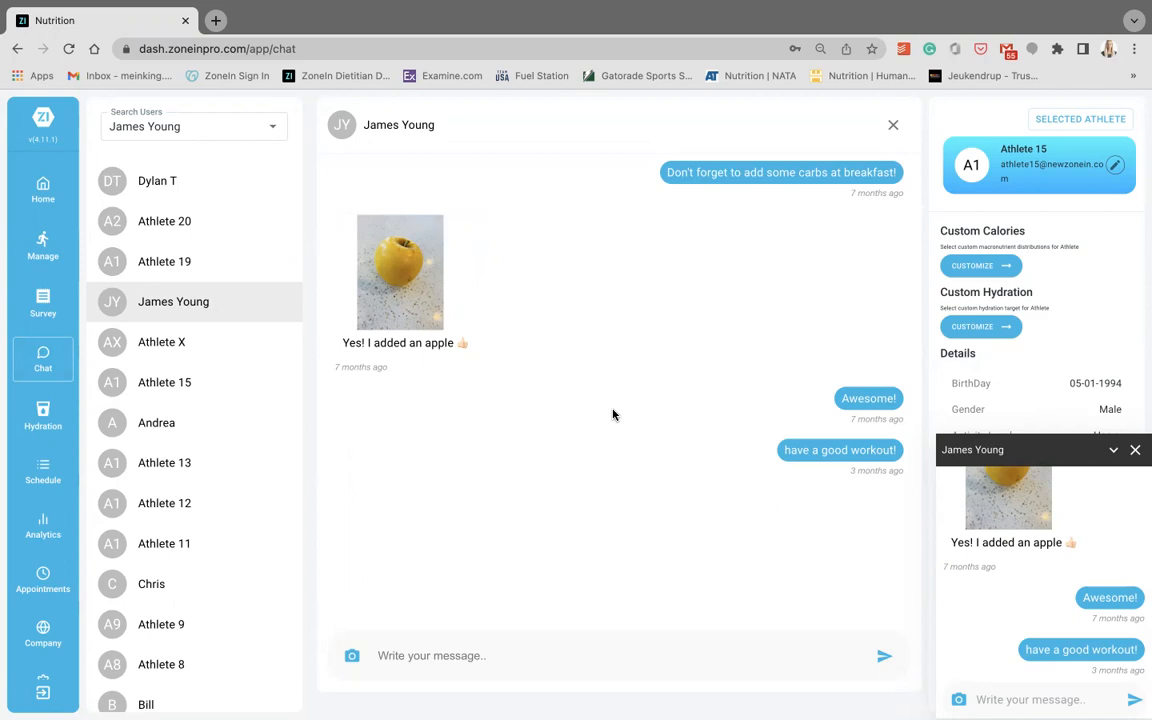
- Log 8 oz of water in Athlete 15's hydration log and browse the list of recovery drinks
left_click(40, 415)
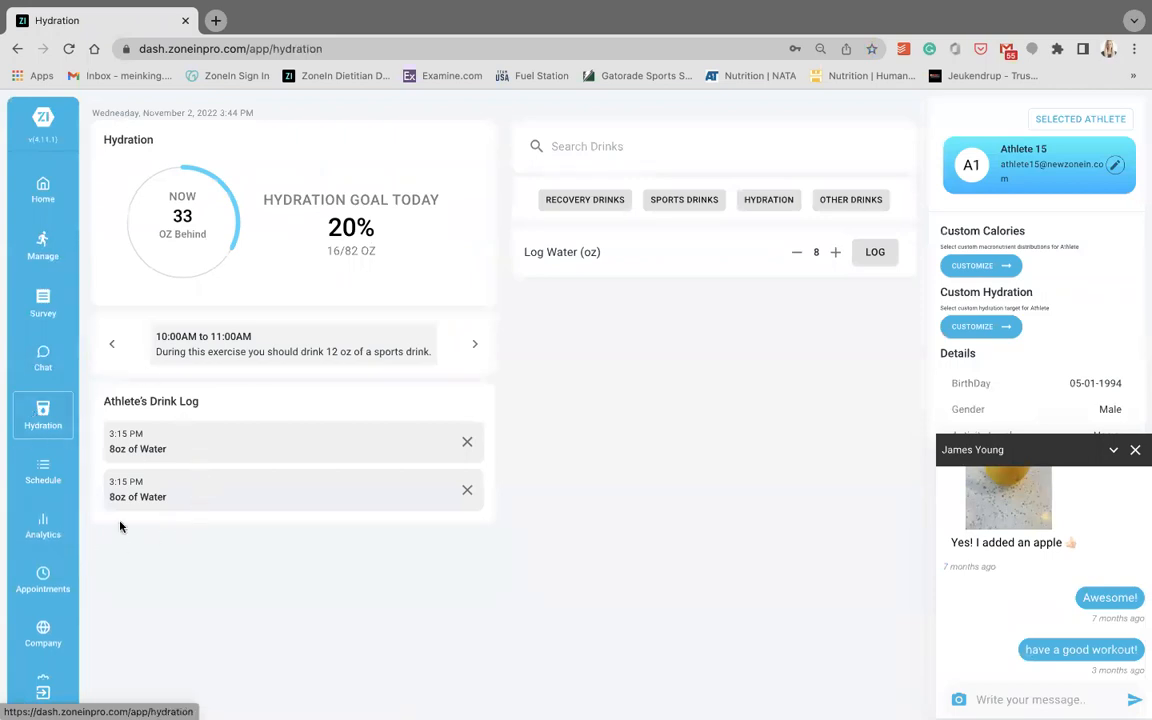
left_click(866, 256)
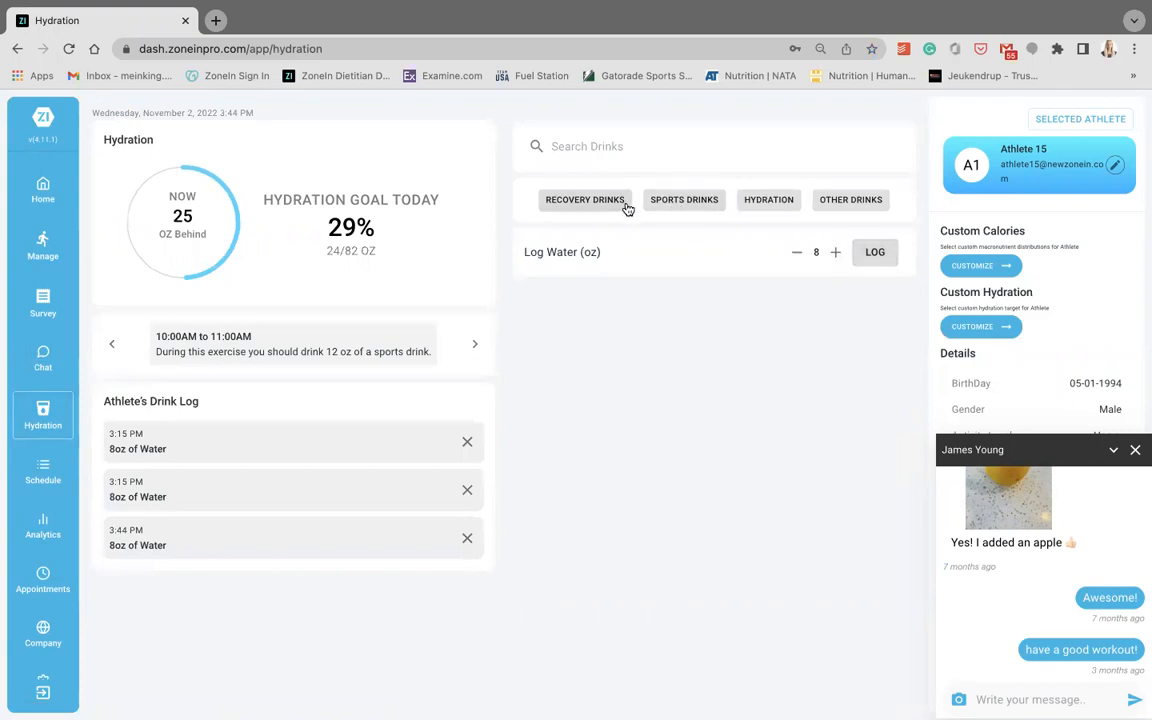
left_click(625, 205)
scroll(629, 262, "down", 3)
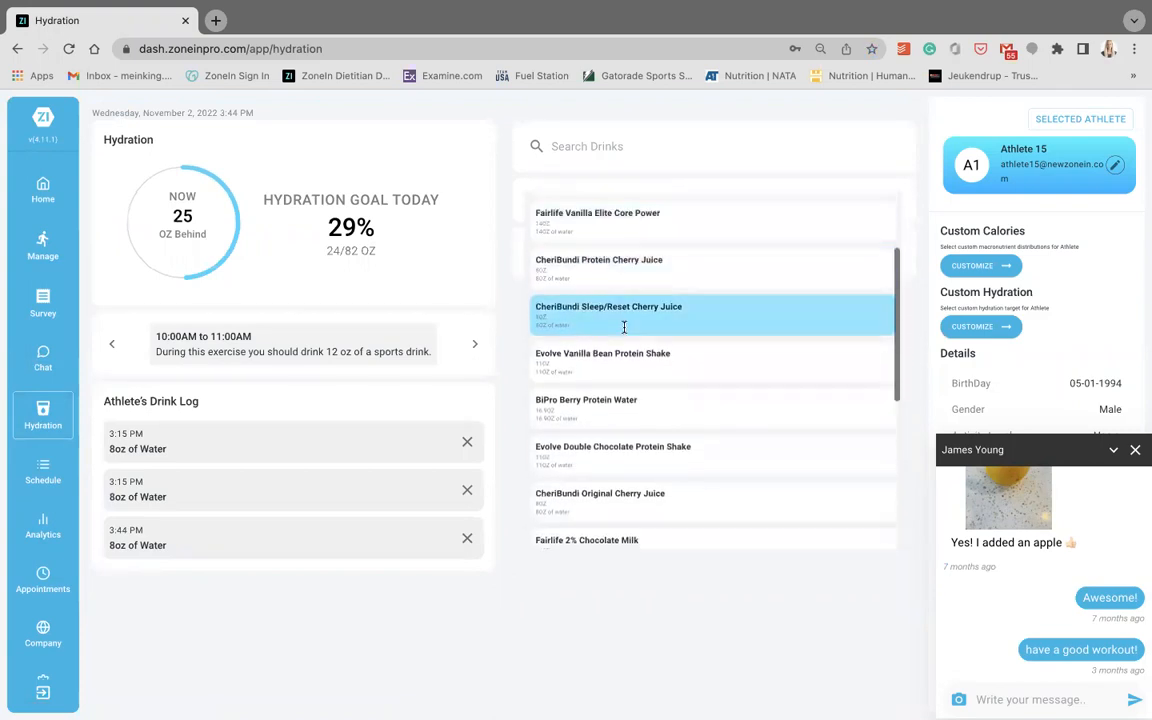
left_click(579, 613)
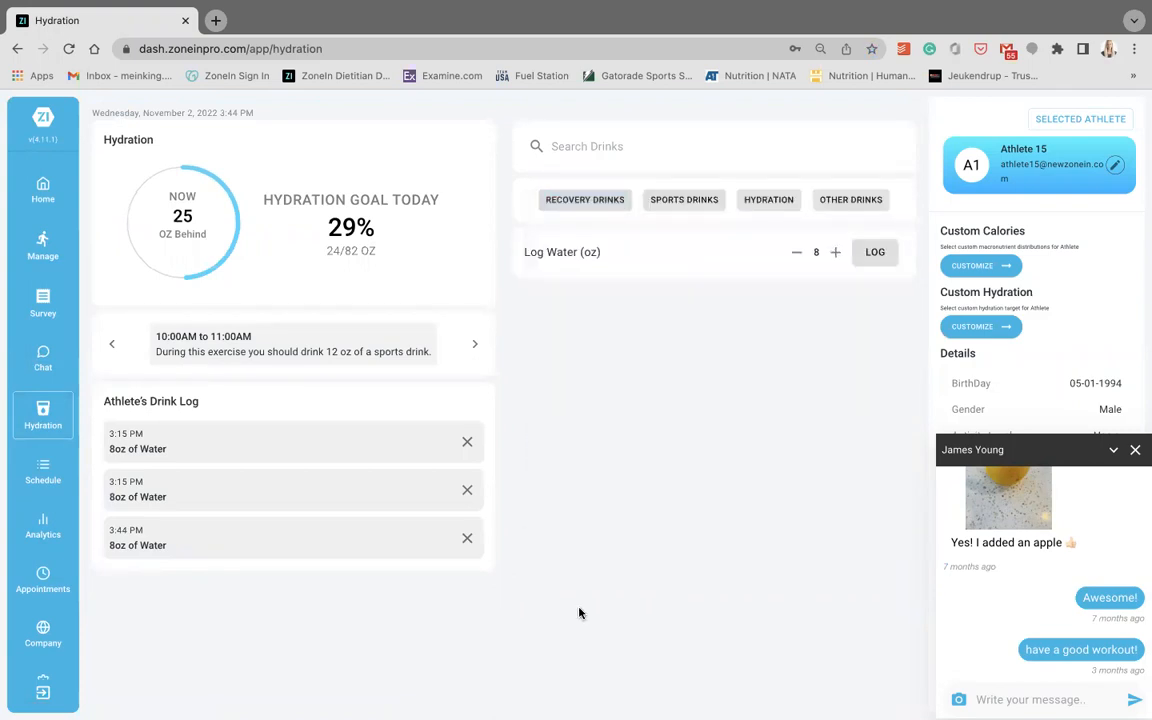
- Start a new exercise in Athlete 15's exercise schedule and add November 9, 18 and 23, 2022 to its dates
left_click(43, 490)
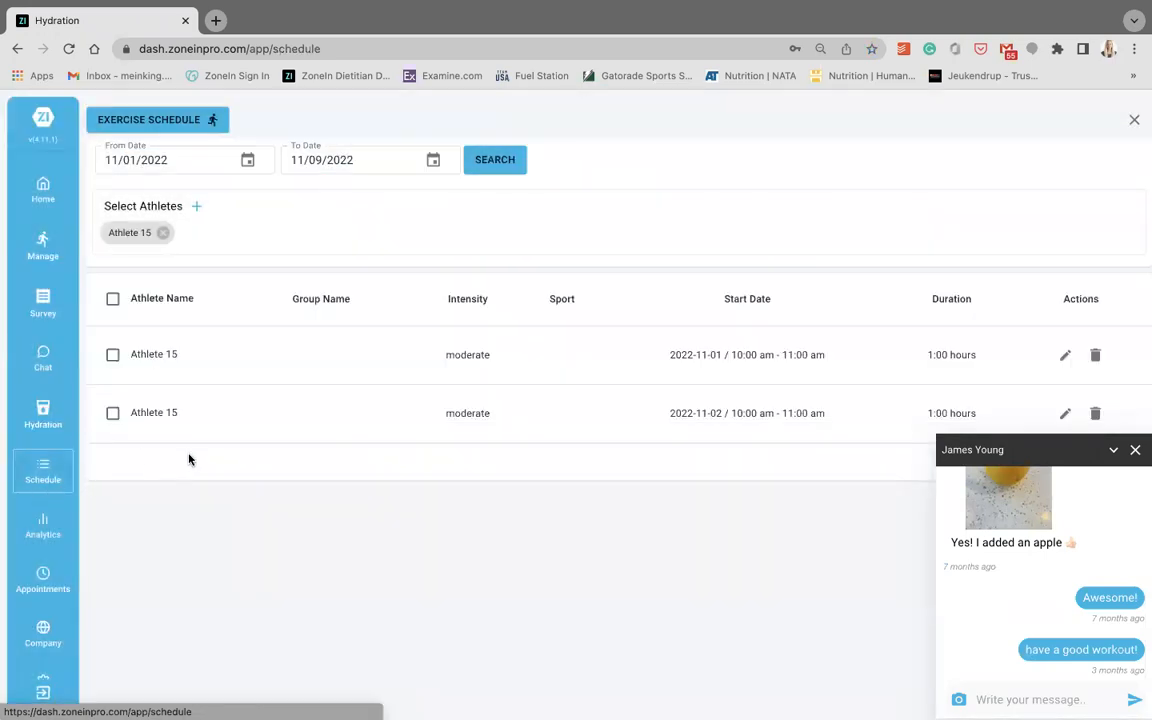
left_click(193, 121)
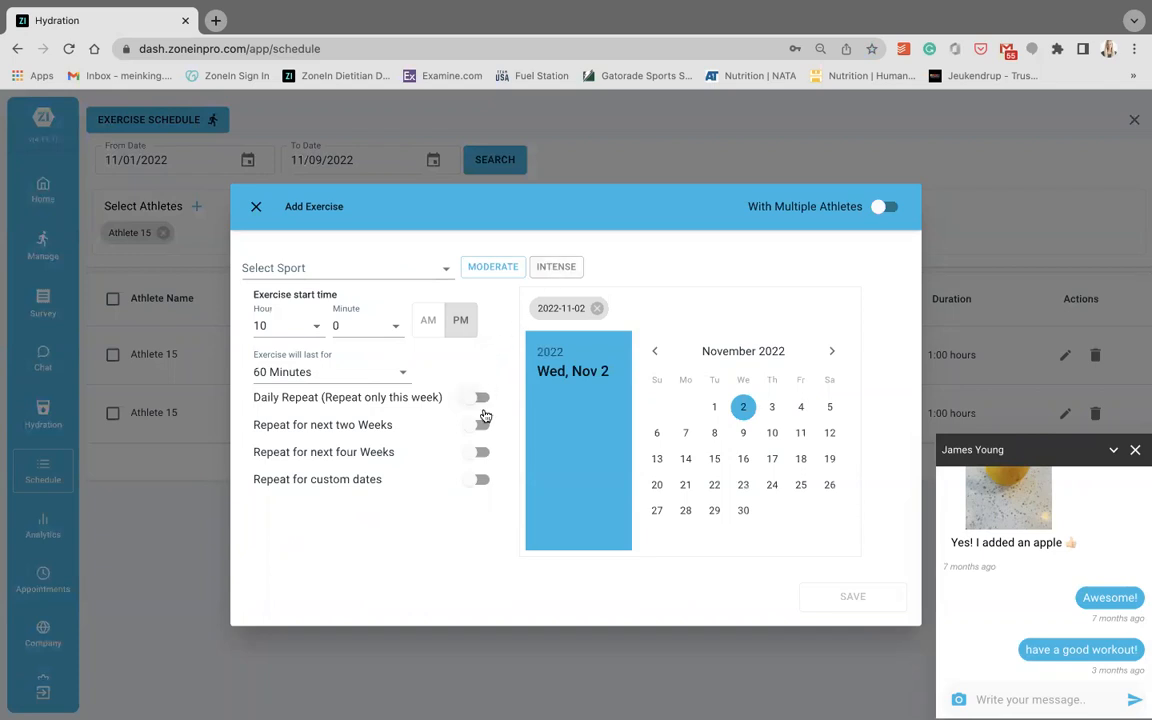
left_click(743, 433)
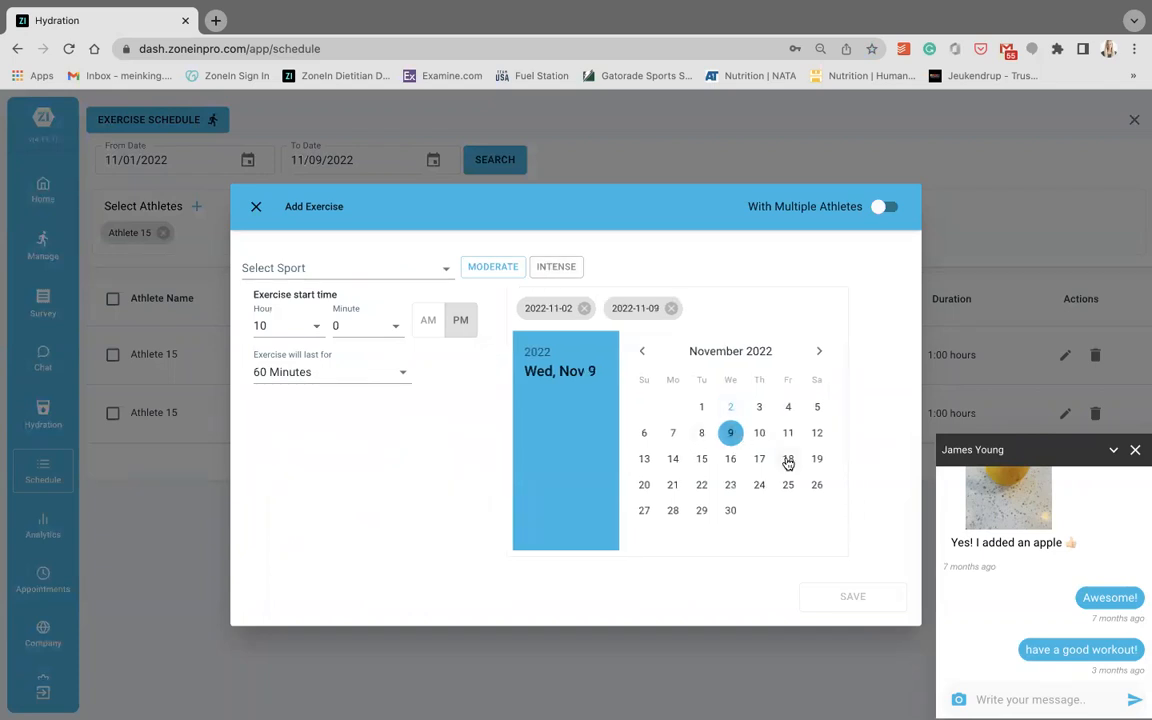
left_click(785, 459)
left_click(729, 485)
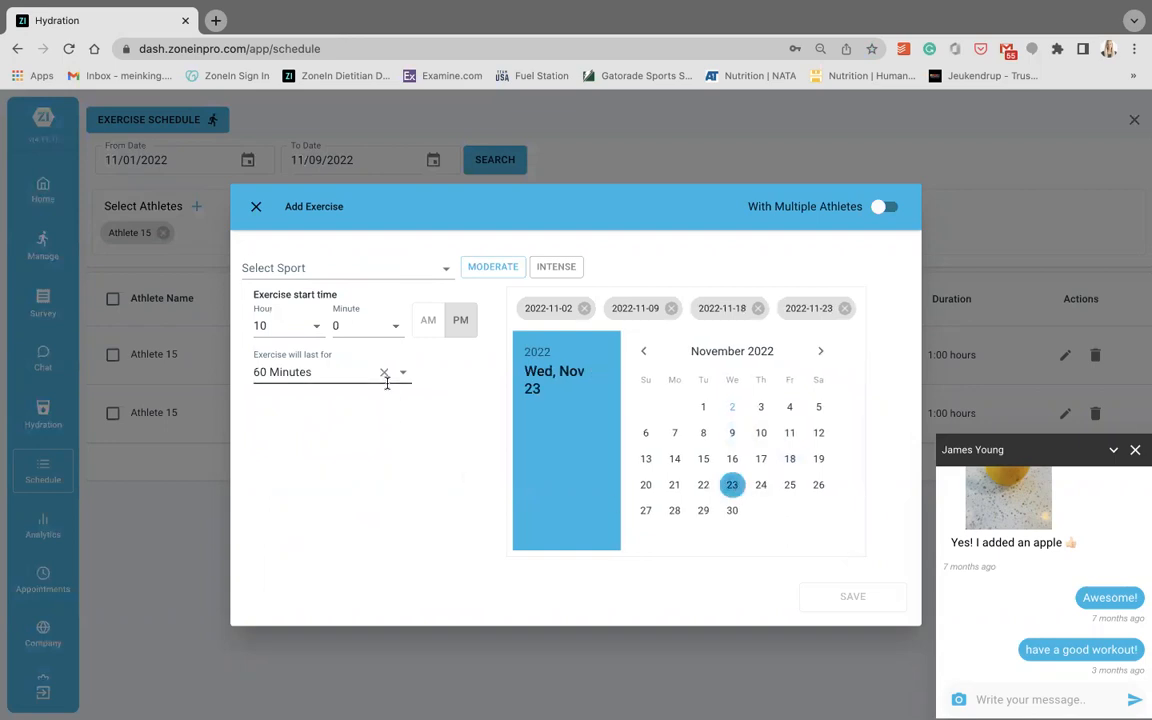
- Enable multiple athletes for the new exercise, check the available groups, and close the exercise form without saving
left_click(889, 210)
left_click(420, 223)
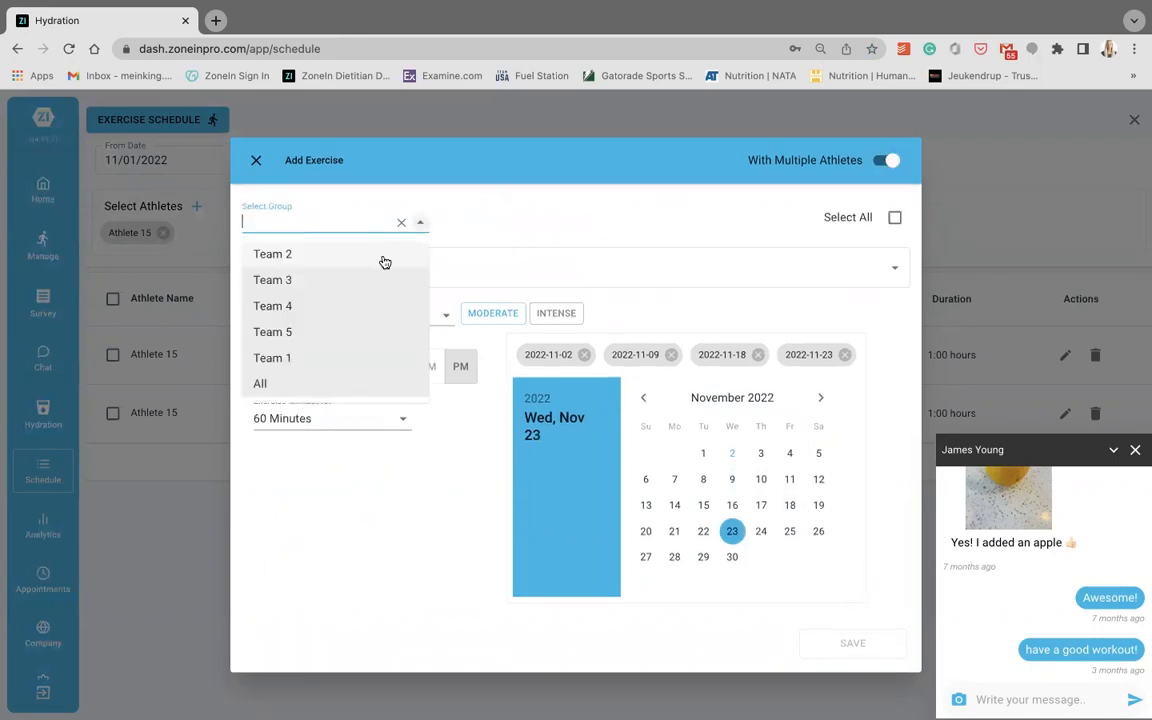
left_click(463, 149)
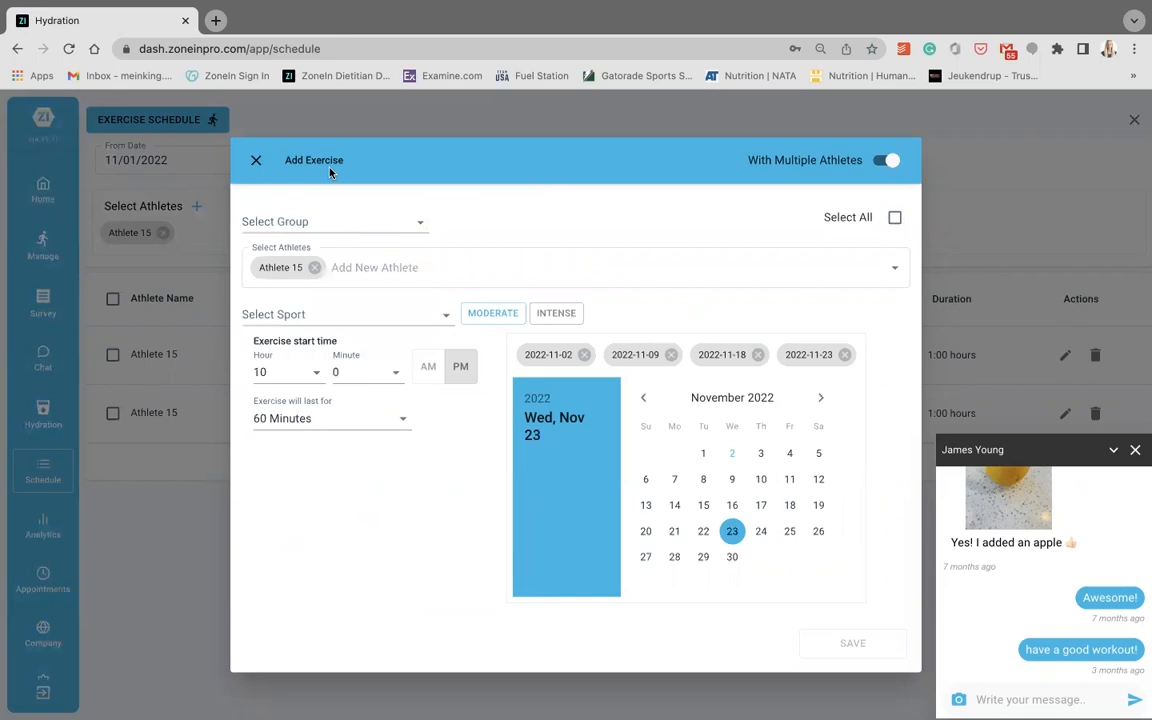
left_click(254, 160)
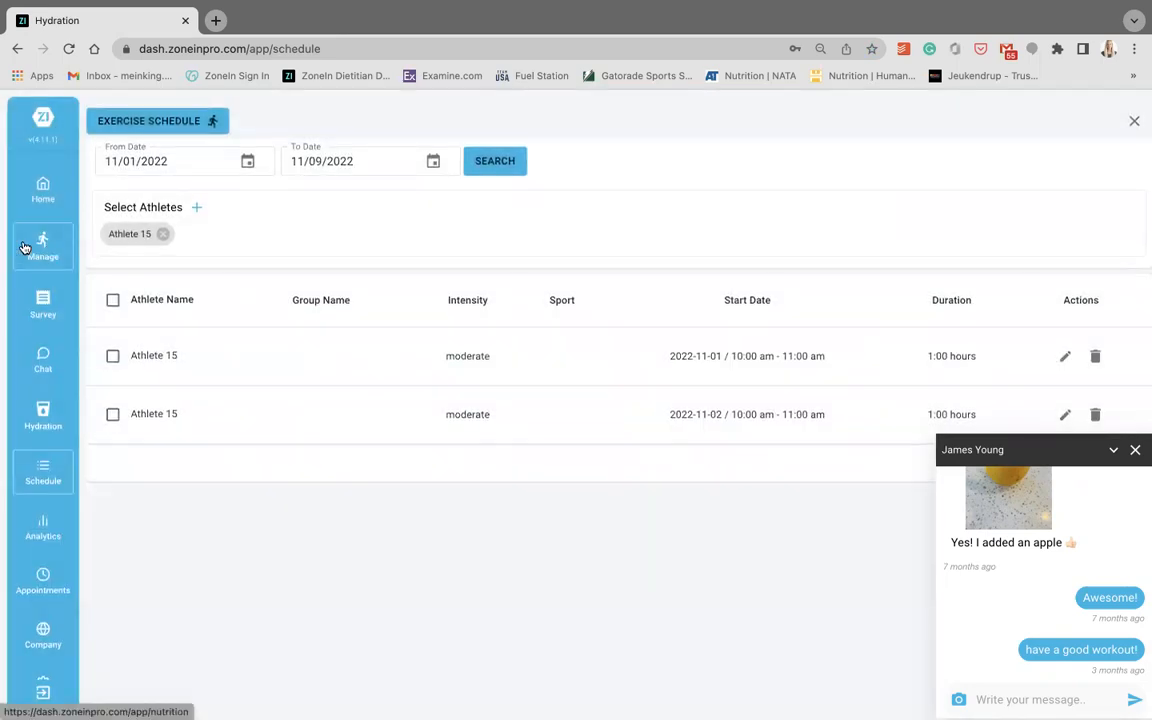
- Open the home page and set Athlete 15's hydration target goal for Thursday, Friday and Saturday
left_click(45, 205)
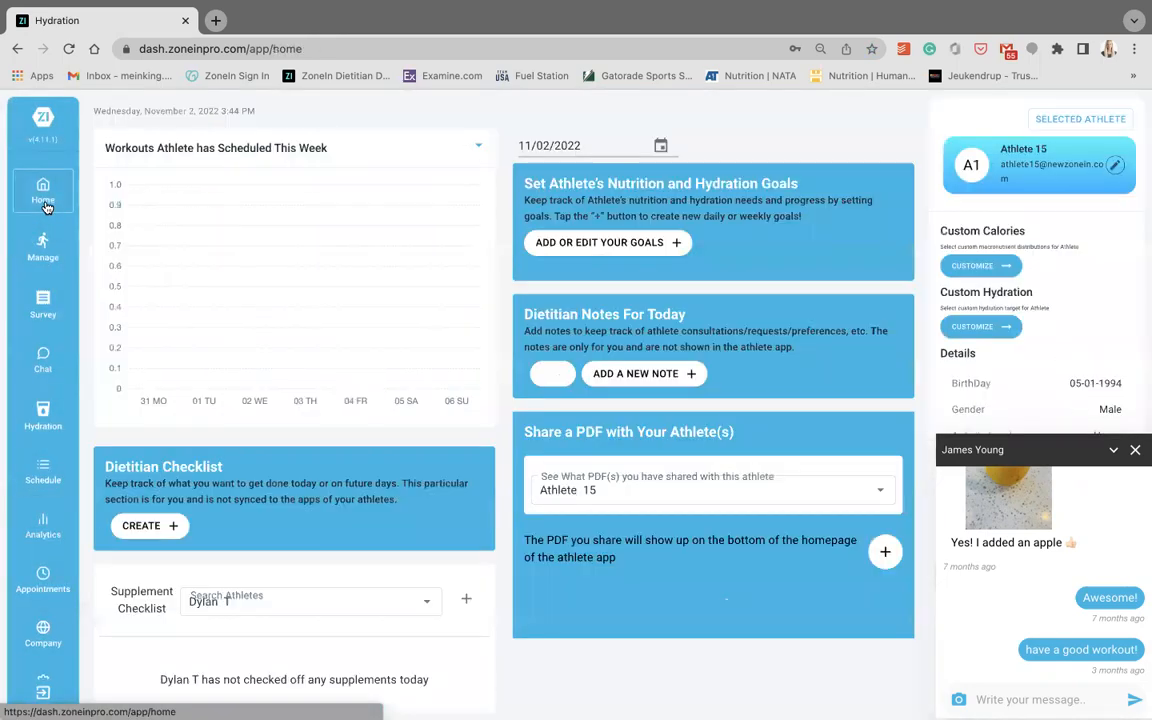
scroll(408, 430, "down", 1)
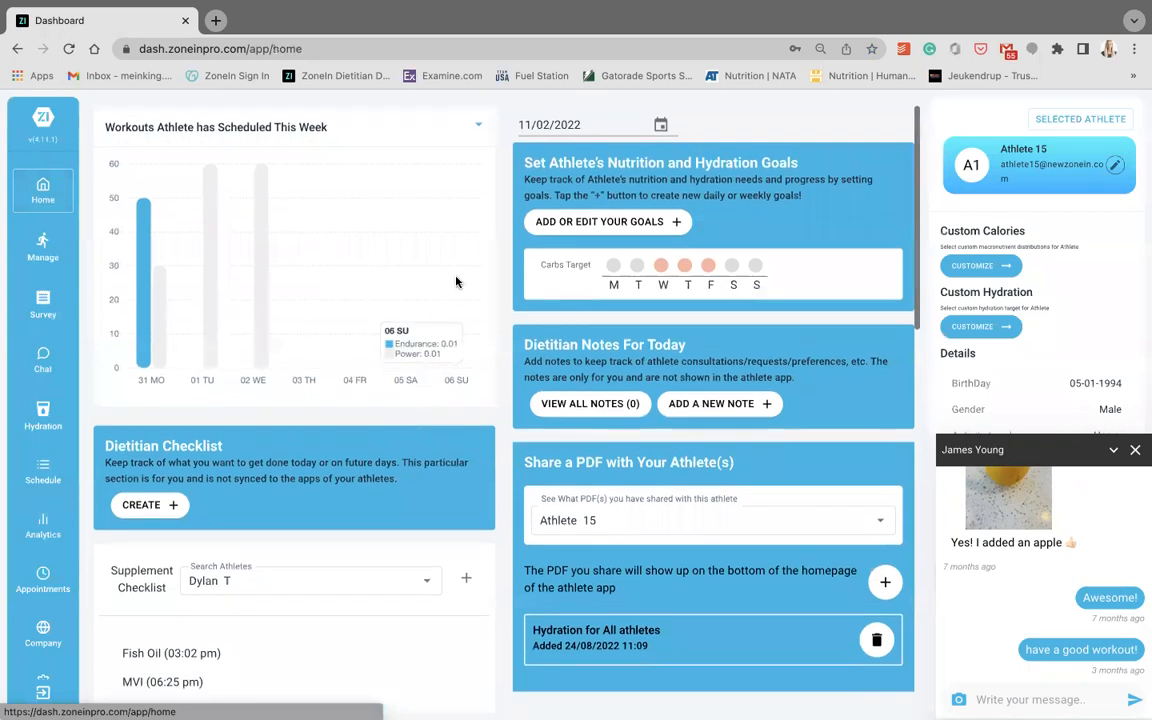
left_click(576, 223)
left_click(572, 236)
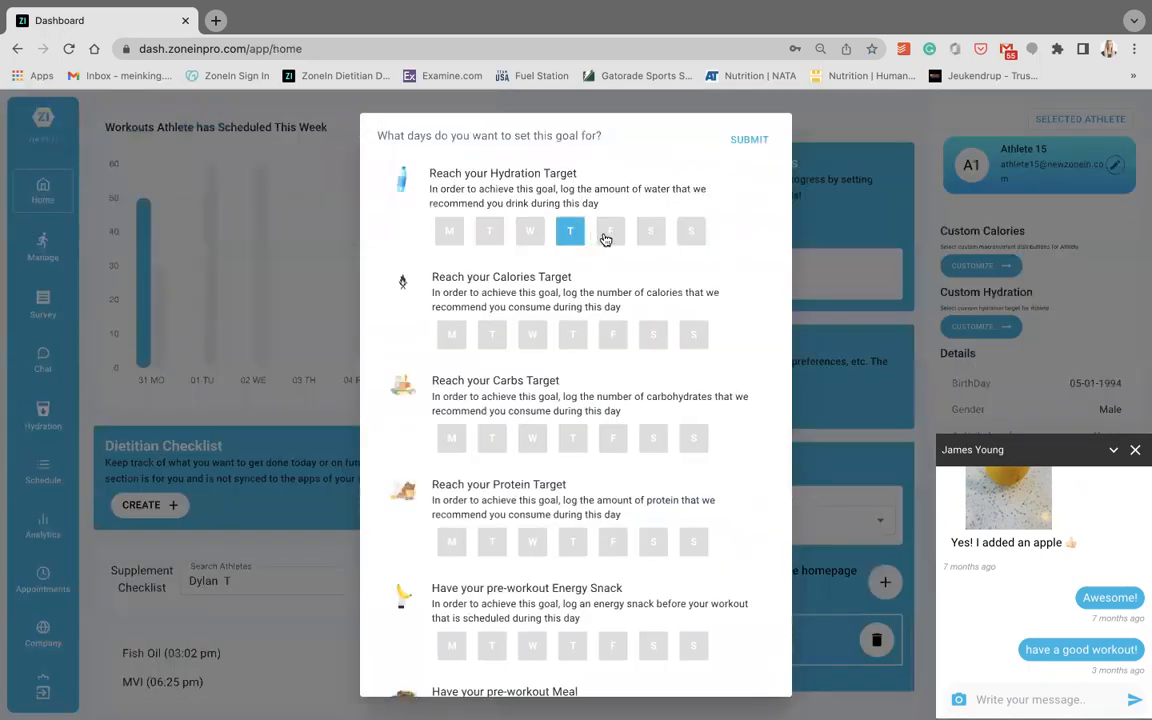
left_click(614, 237)
left_click(651, 237)
left_click(749, 140)
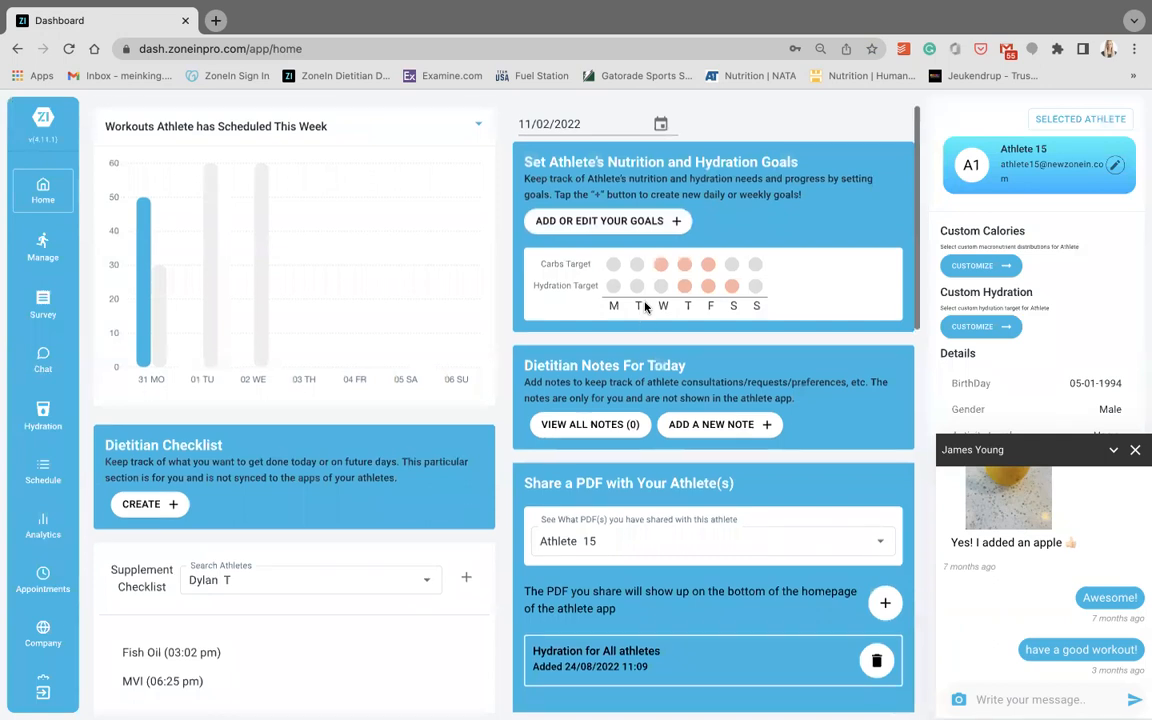
- Open a new dietitian note for Athlete 15, check the selectable athletes, and close the note without saving
scroll(690, 320, "down", 2)
left_click(735, 321)
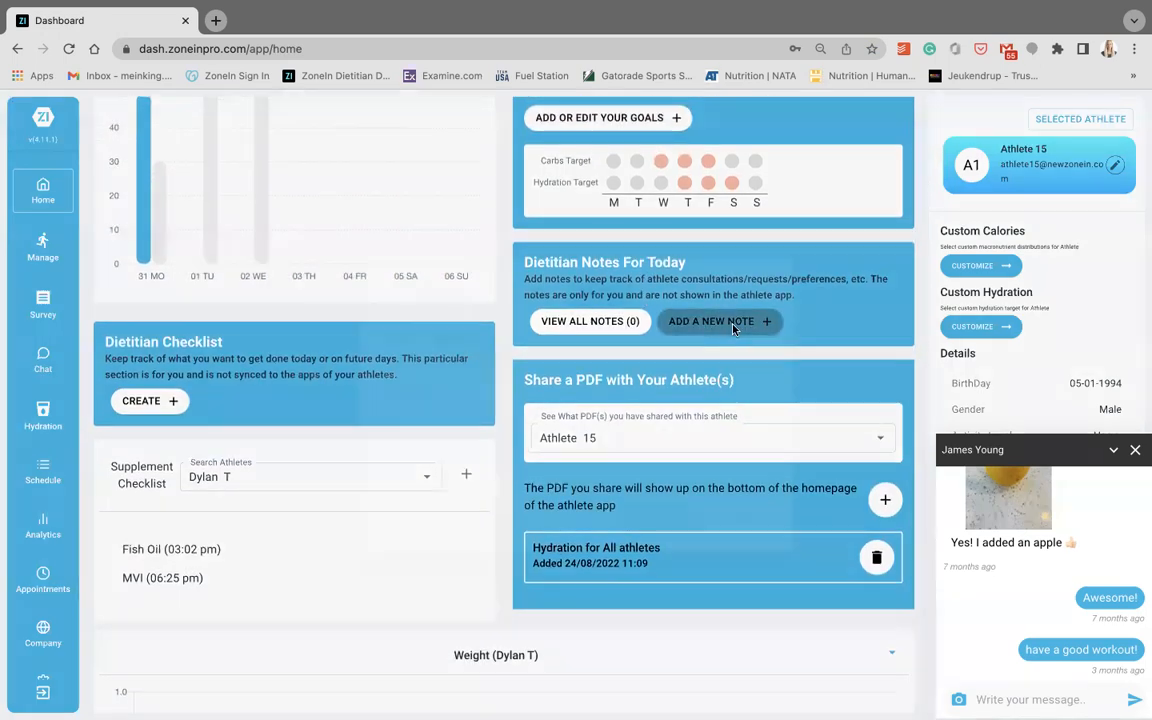
left_click(709, 346)
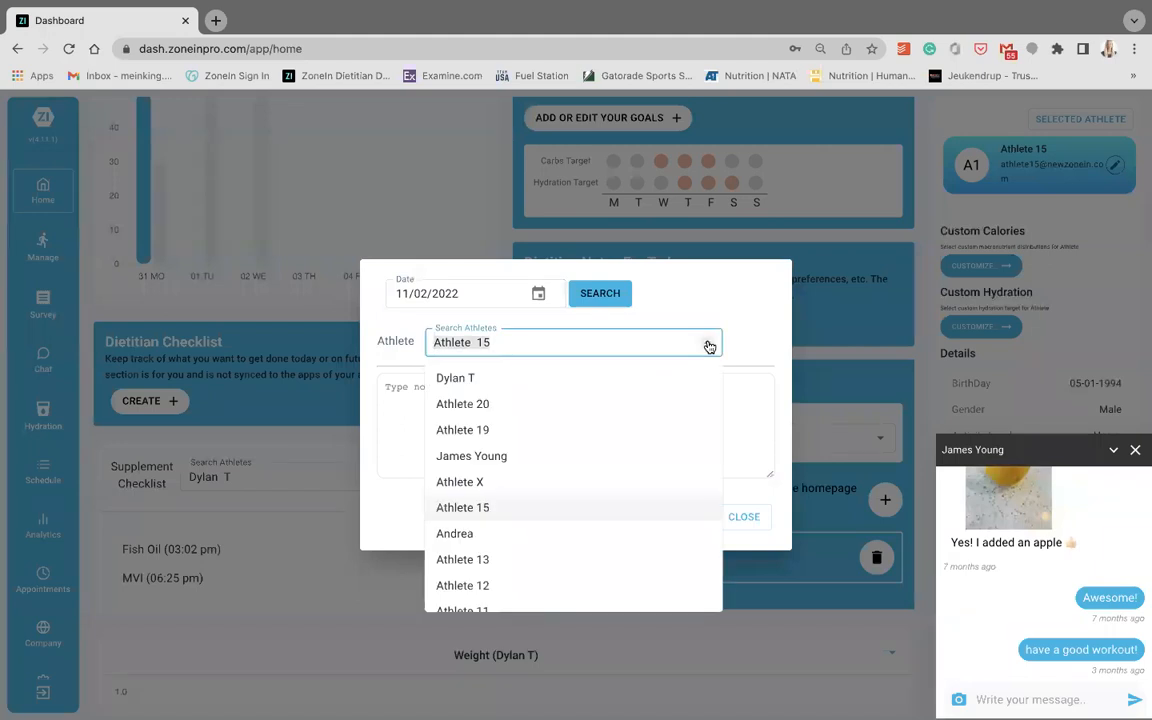
left_click(709, 346)
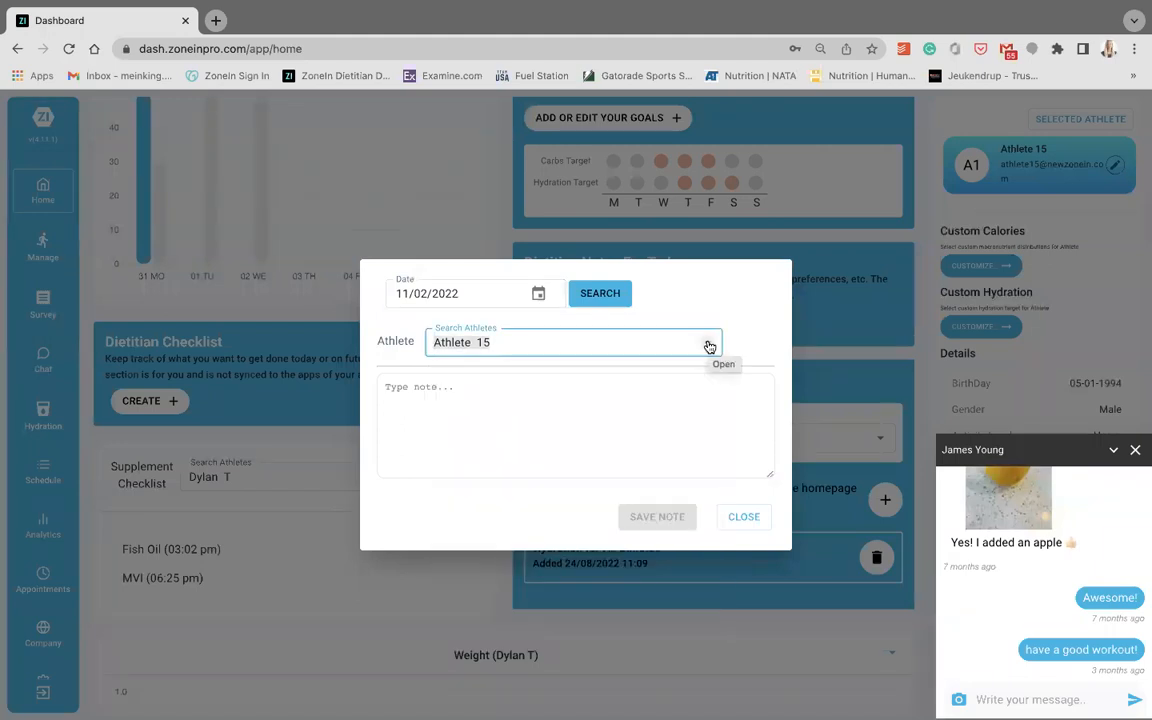
left_click(751, 516)
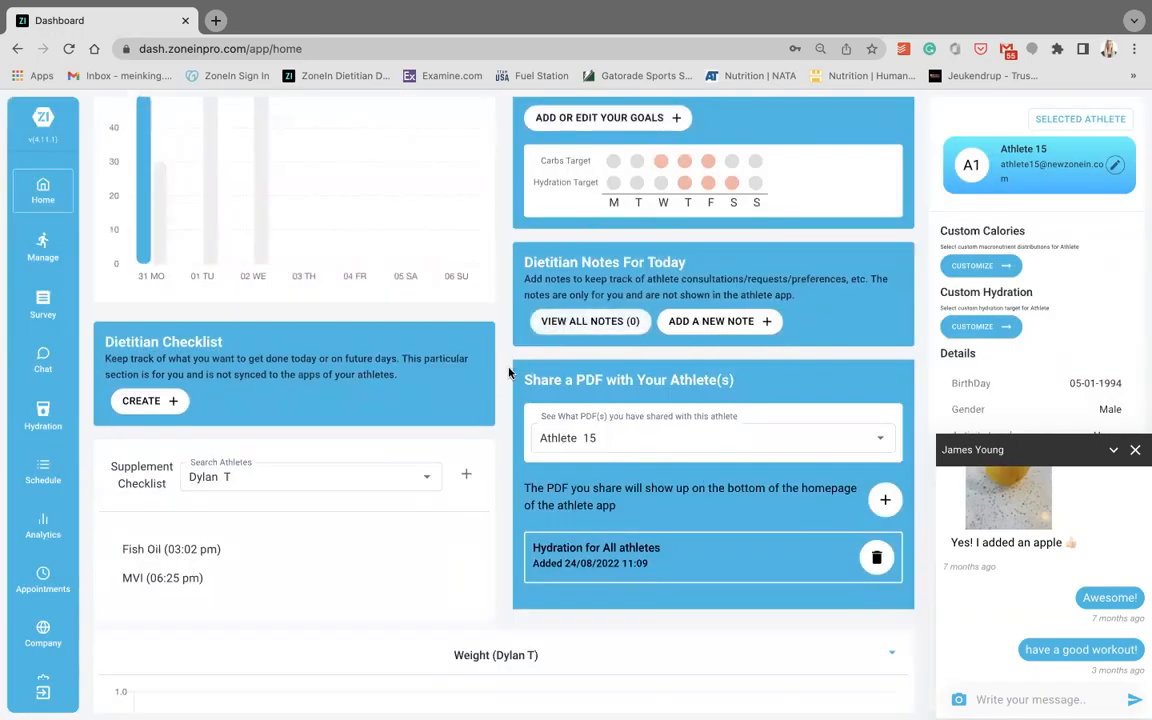
- Open the creation form for the dietitian checklist and close it without adding an item
scroll(509, 373, "down", 2)
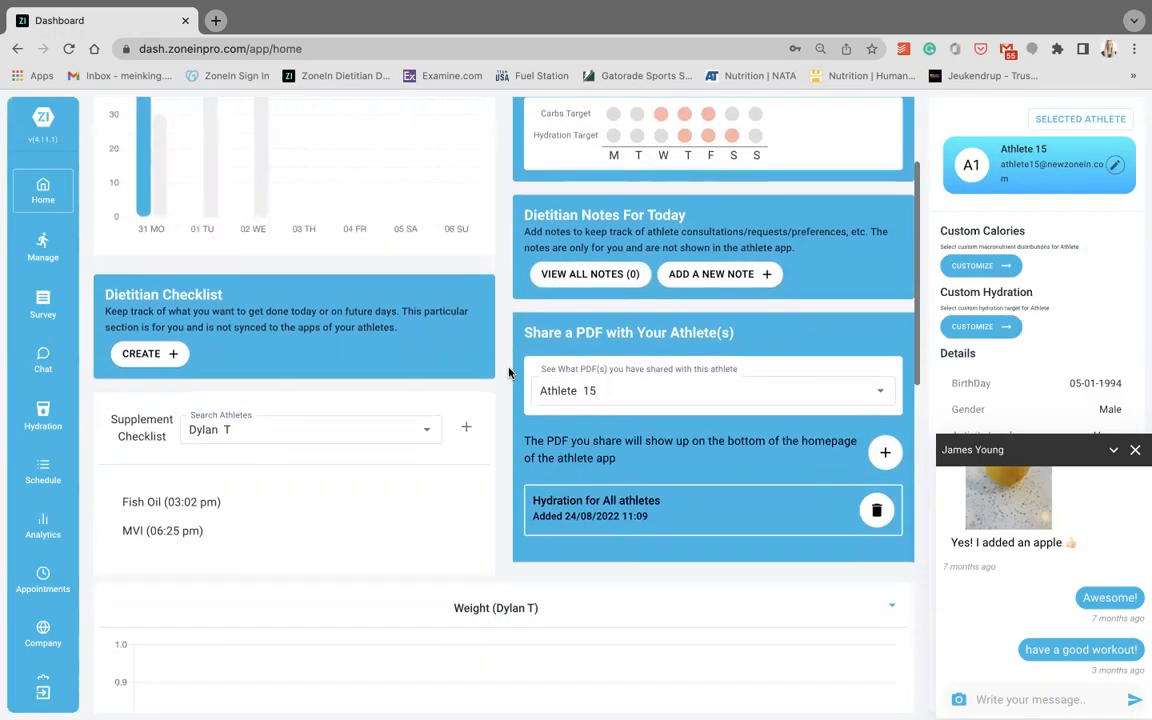
left_click(160, 321)
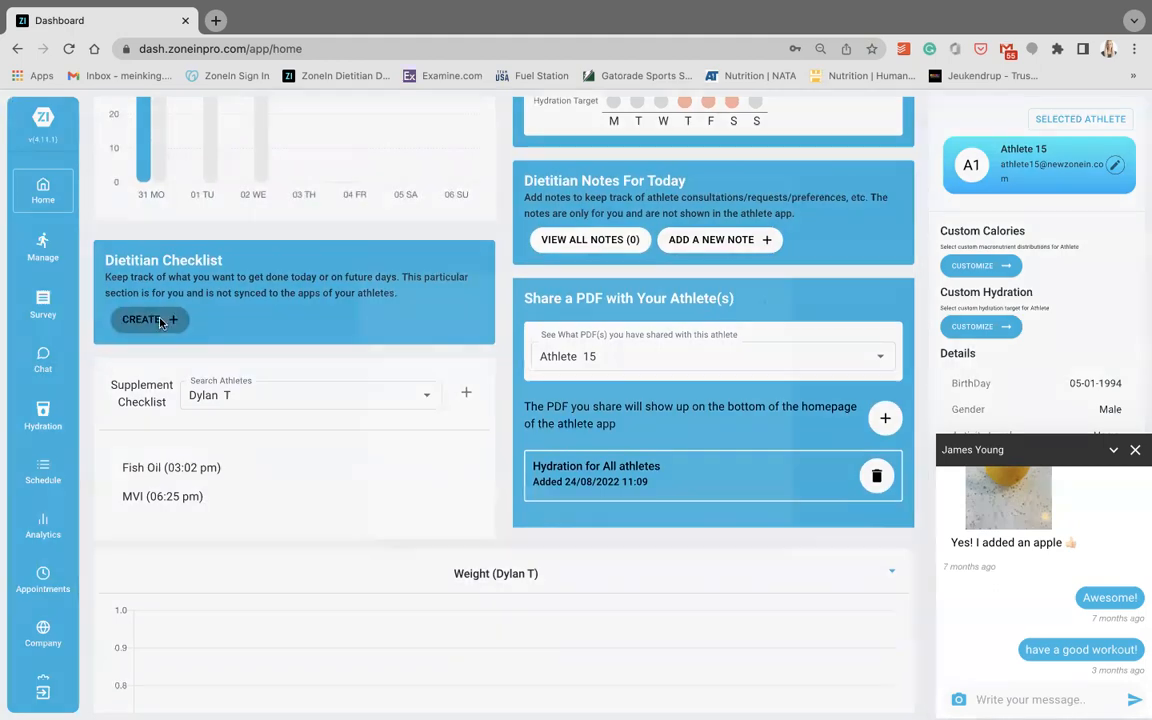
left_click(740, 501)
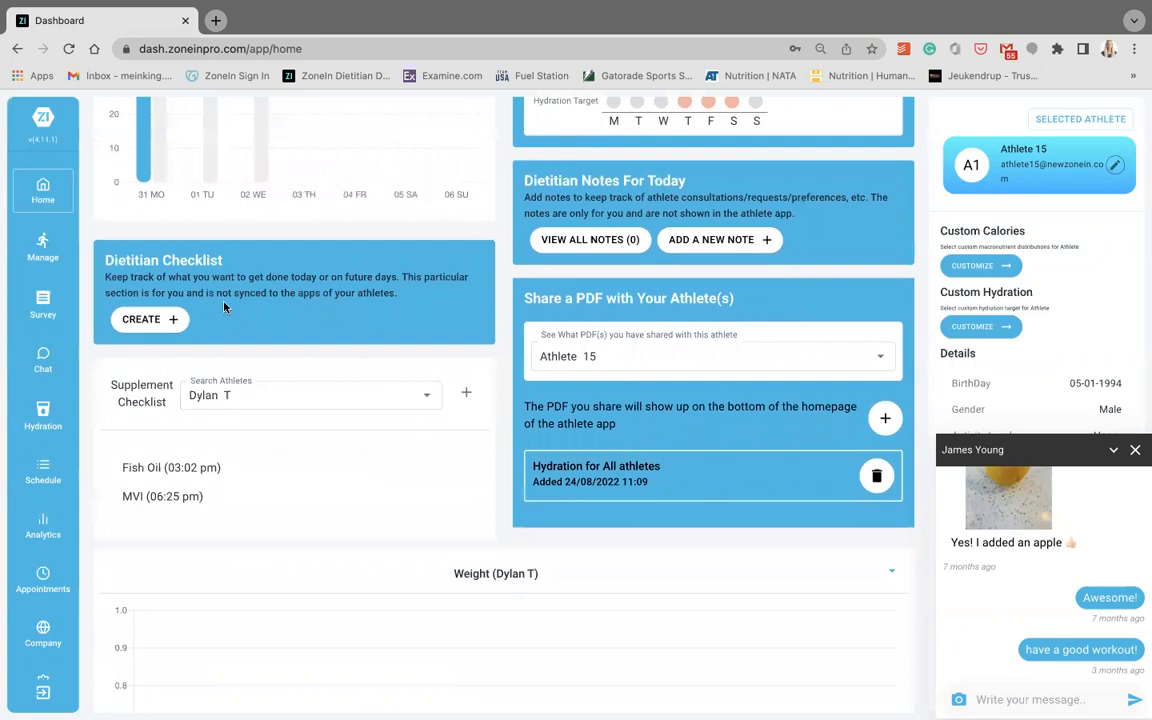
- Check the supplement checklist's athlete choices, view its supplement entry form, and cancel without submitting
scroll(401, 337, "down", 2)
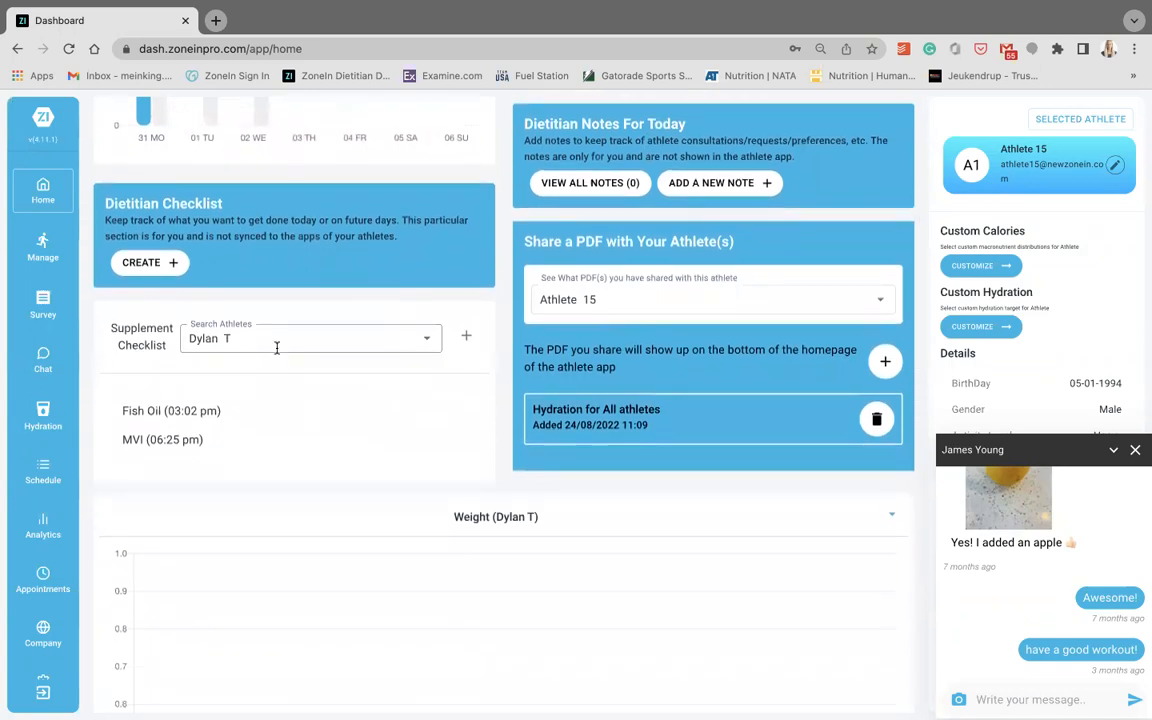
left_click(422, 347)
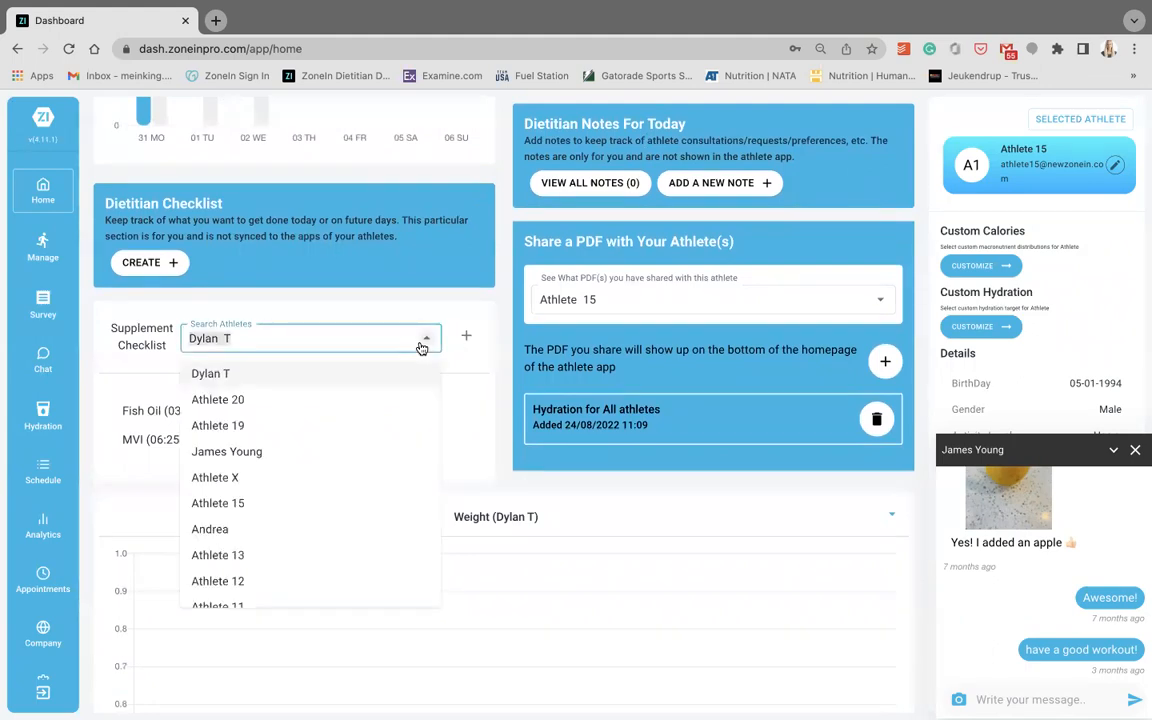
left_click(375, 377)
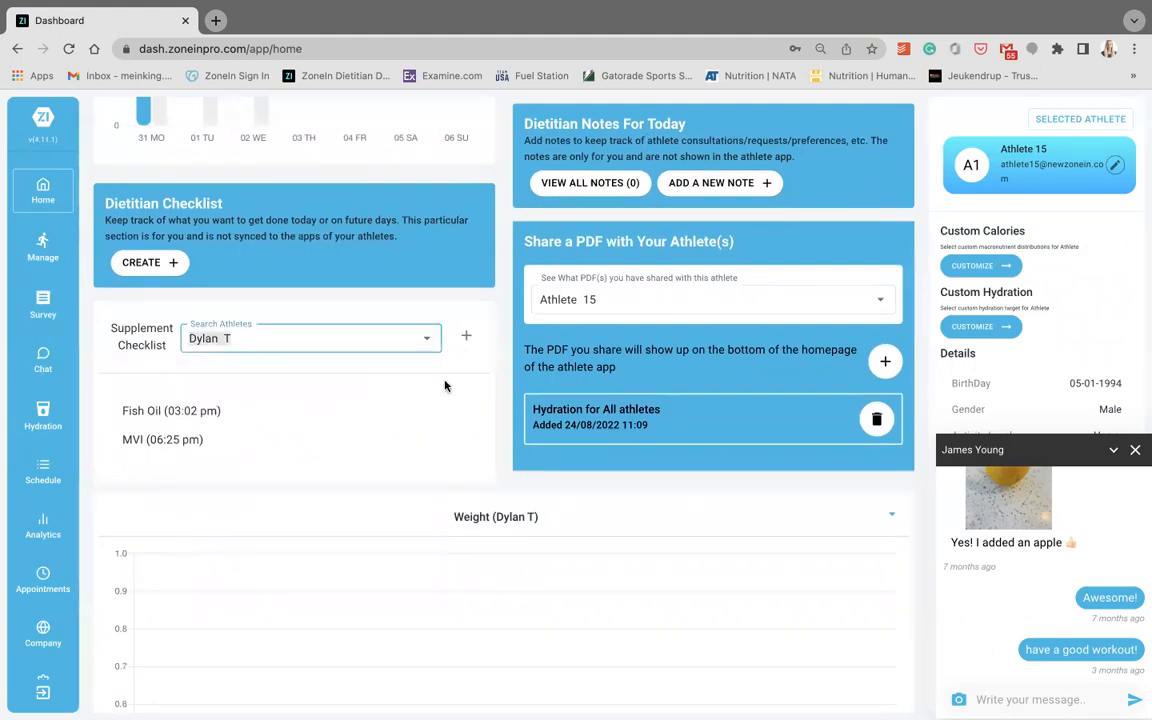
left_click(466, 336)
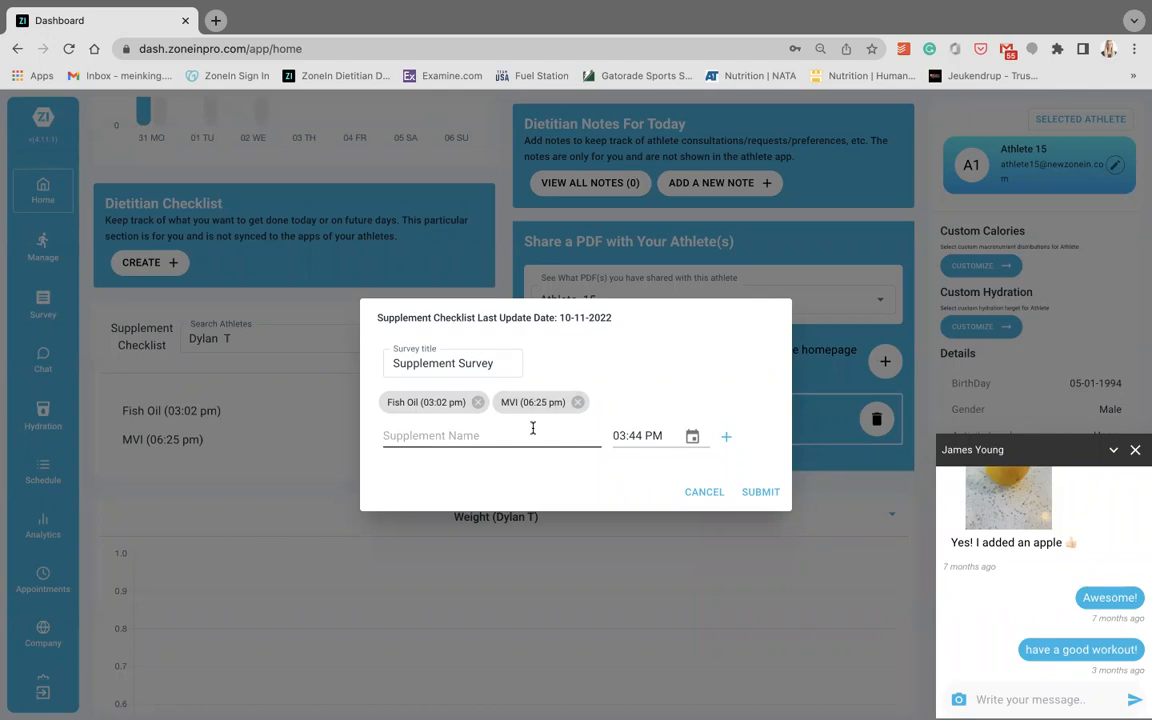
left_click(700, 493)
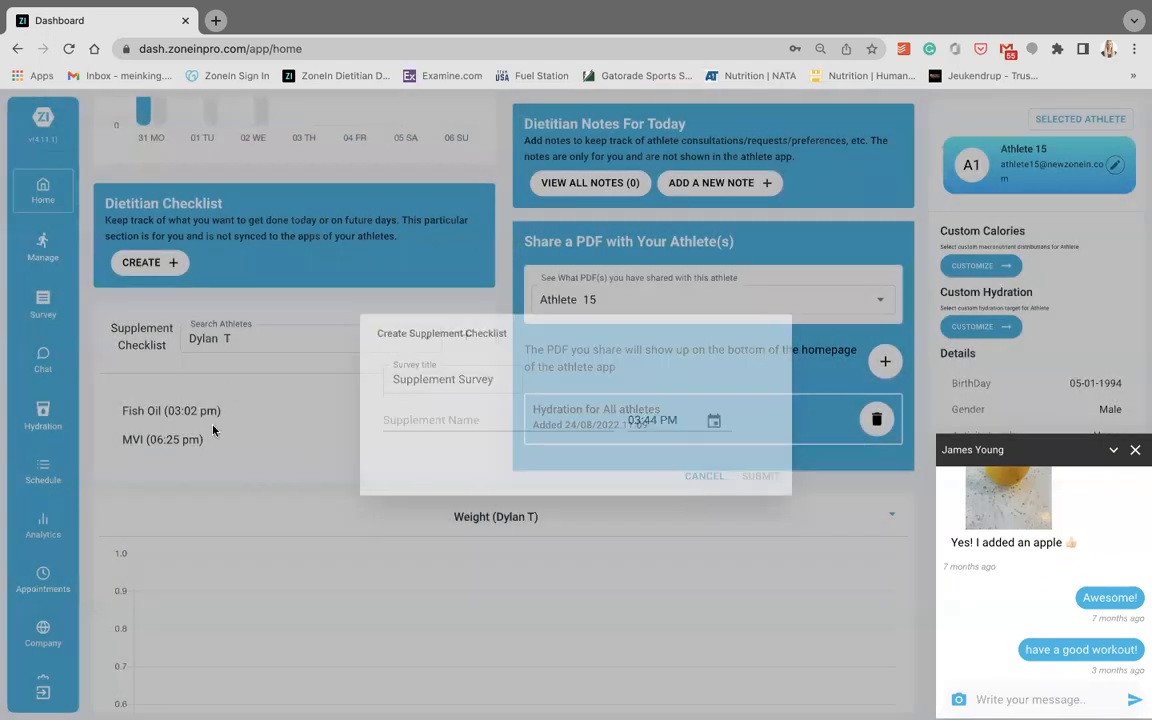
- Check the athlete choices for shared PDFs, view the form for adding a new PDF, and close it without uploading
scroll(401, 408, "up", 1)
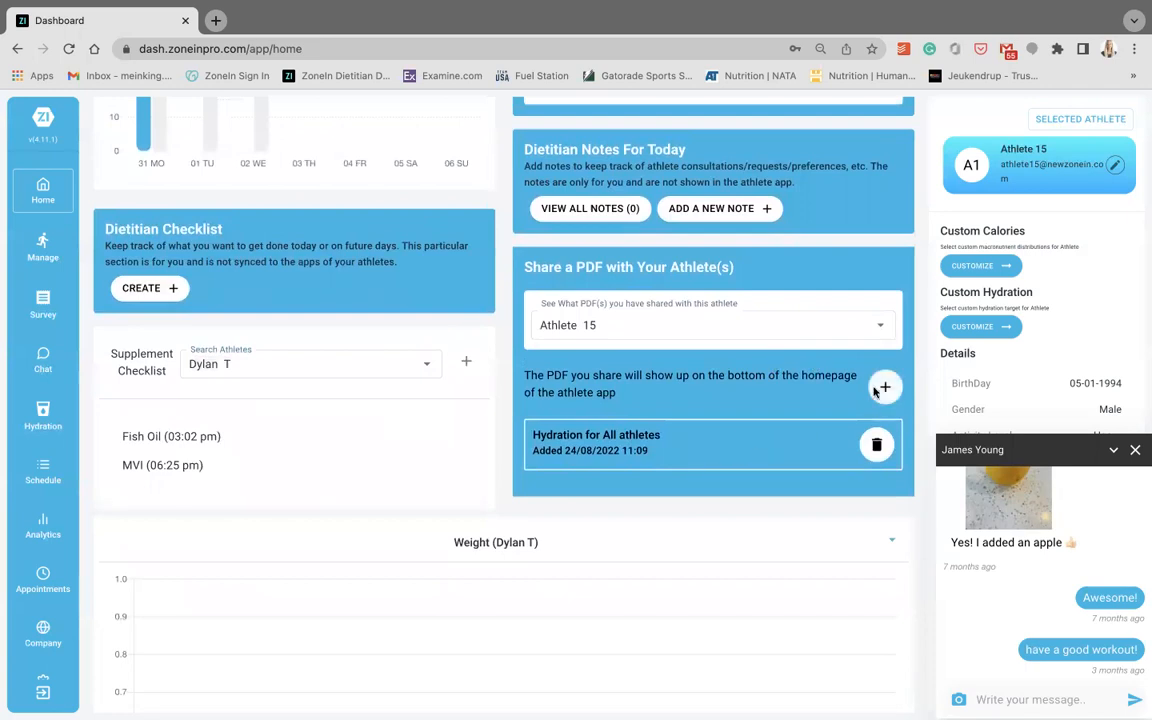
left_click(879, 333)
left_click(877, 332)
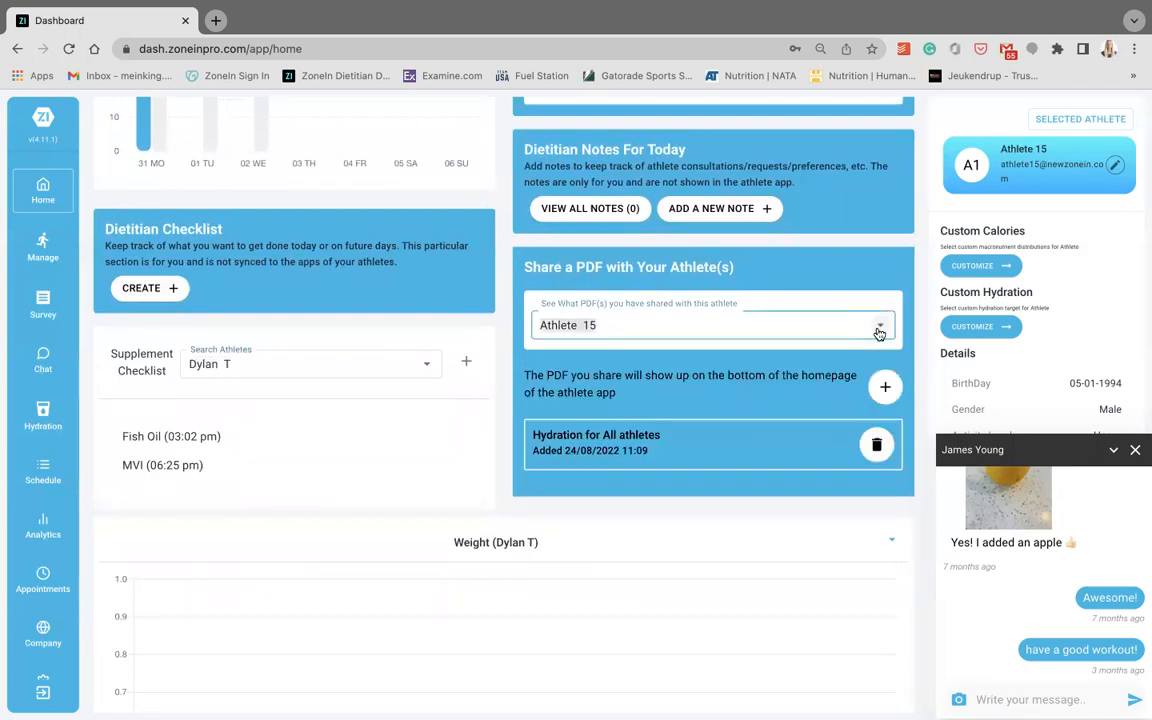
left_click(885, 390)
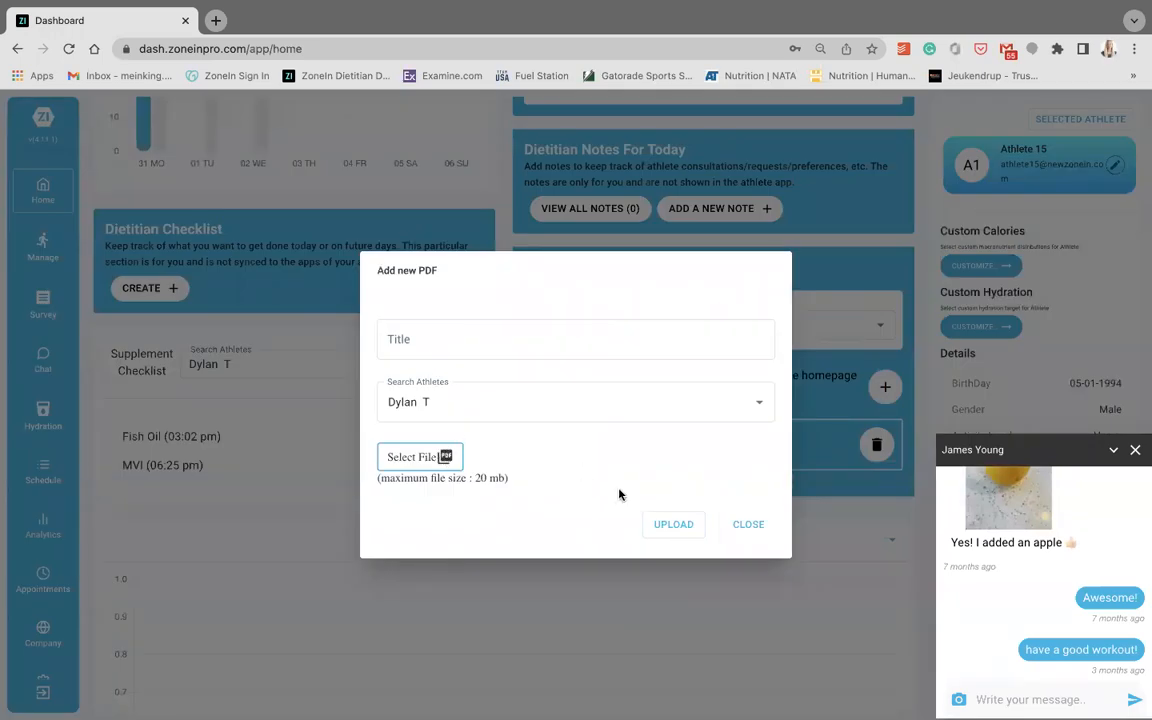
left_click(748, 524)
scroll(797, 409, "up", 1)
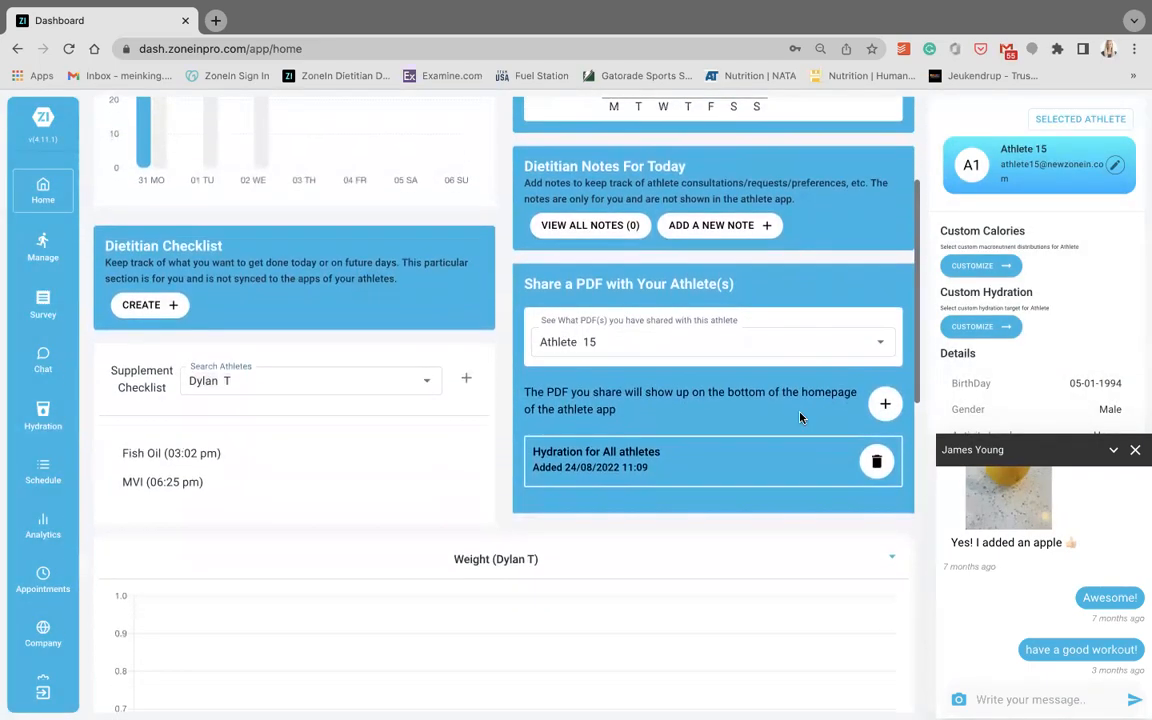
scroll(800, 417, "down", 2)
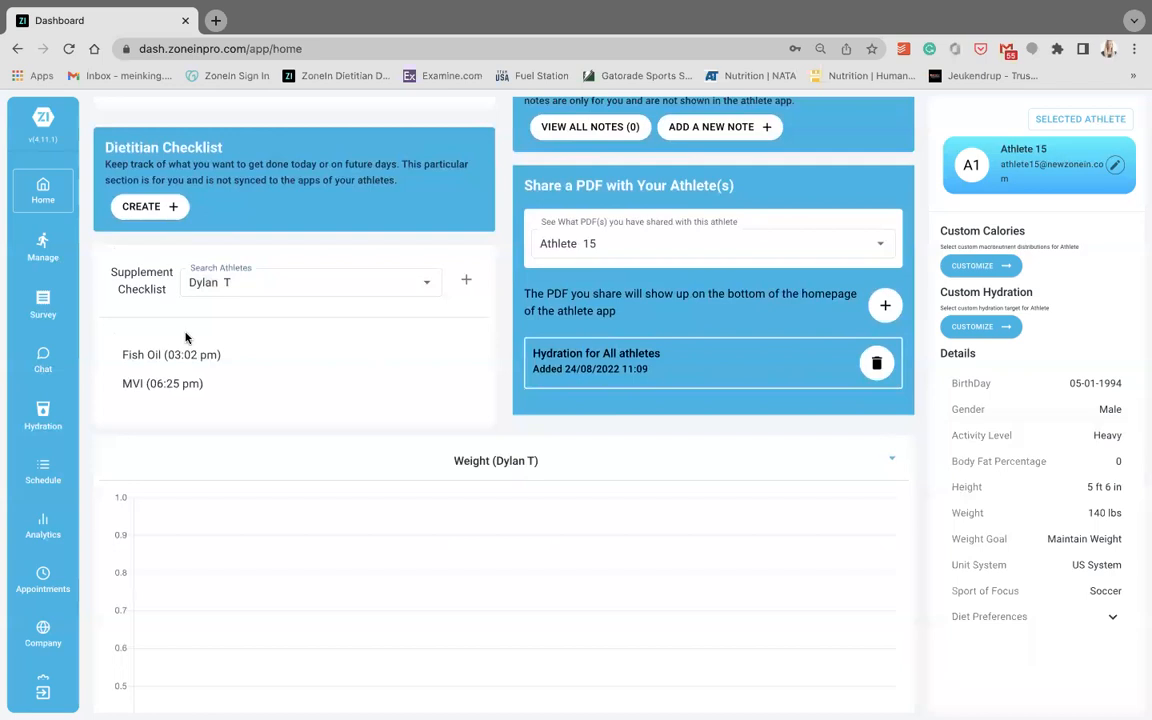
- View the scheduled appointments page and open the company details
left_click(45, 580)
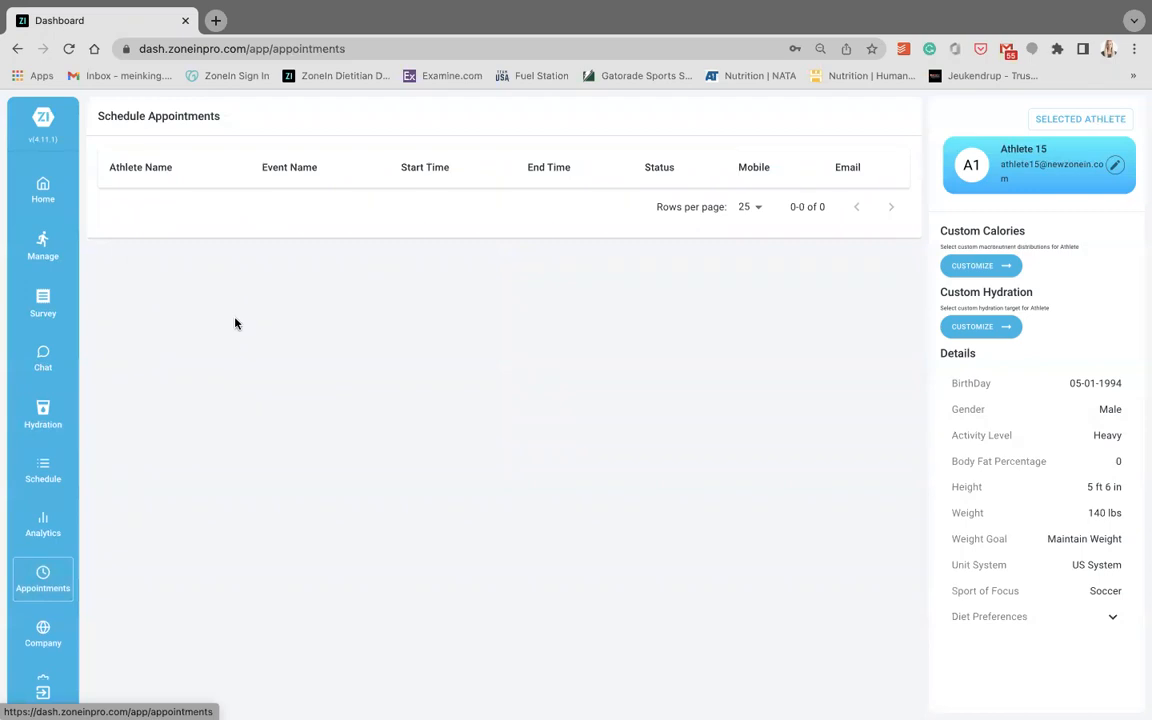
scroll(46, 594, "down", 1)
left_click(44, 596)
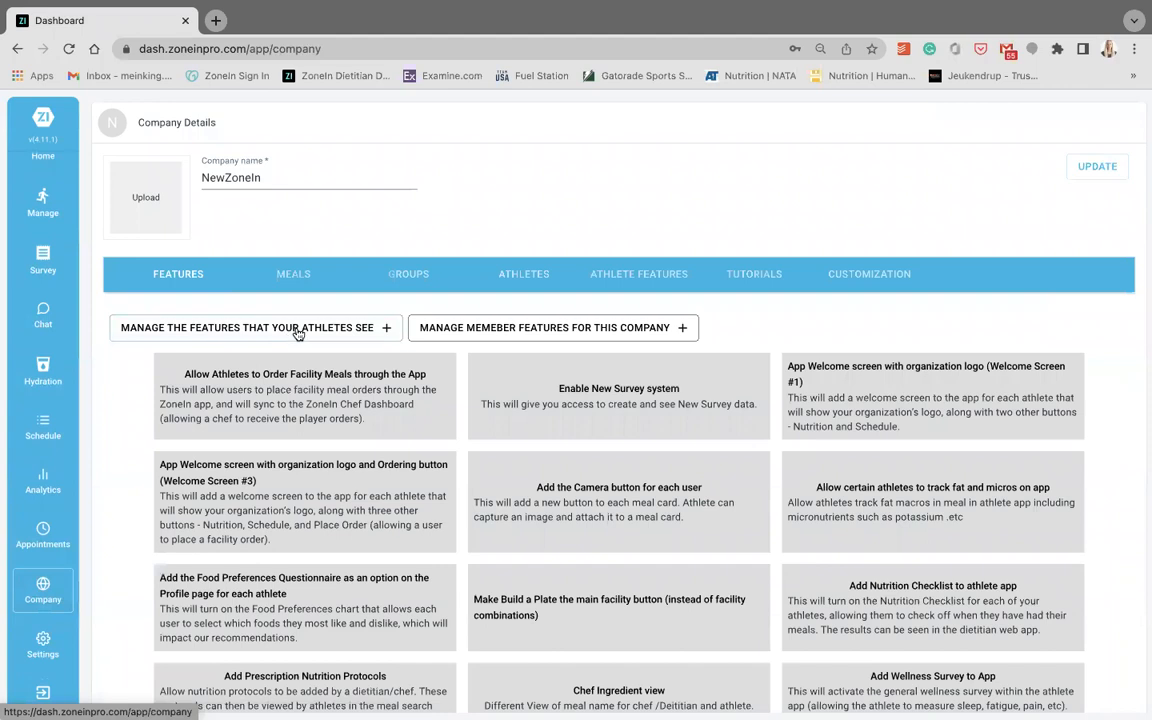
- Review the company features that can be enabled for athletes and cancel without updating them
left_click(297, 332)
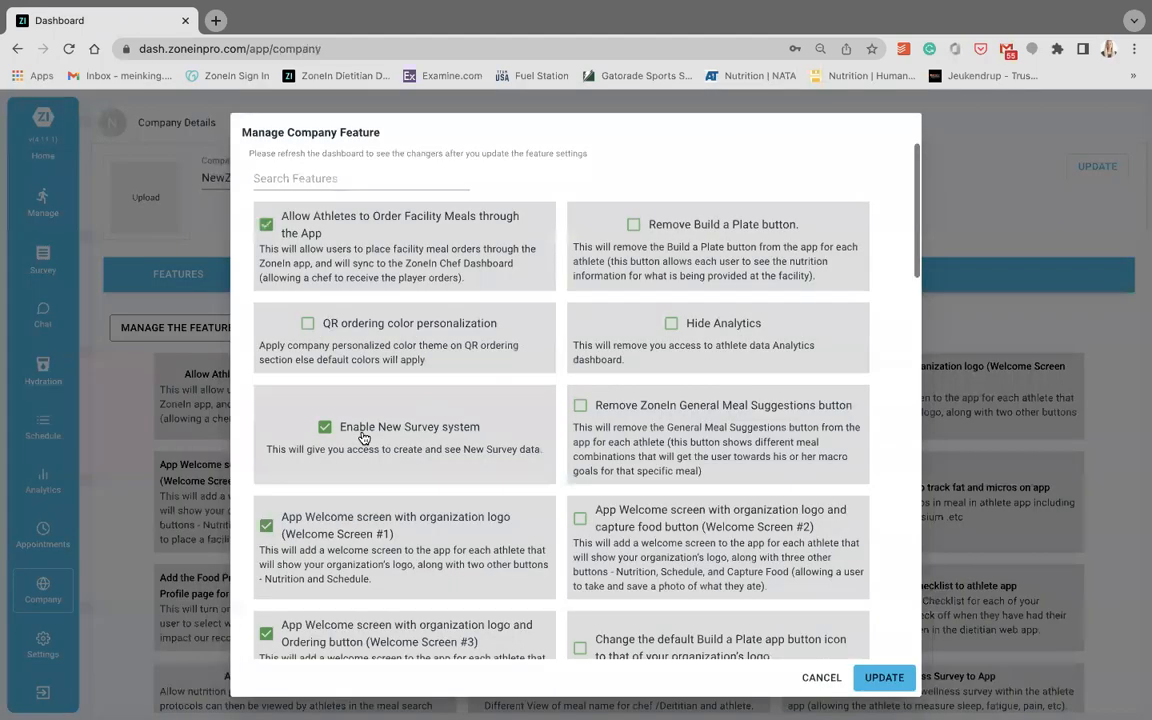
scroll(365, 436, "down", 2)
scroll(362, 436, "down", 5)
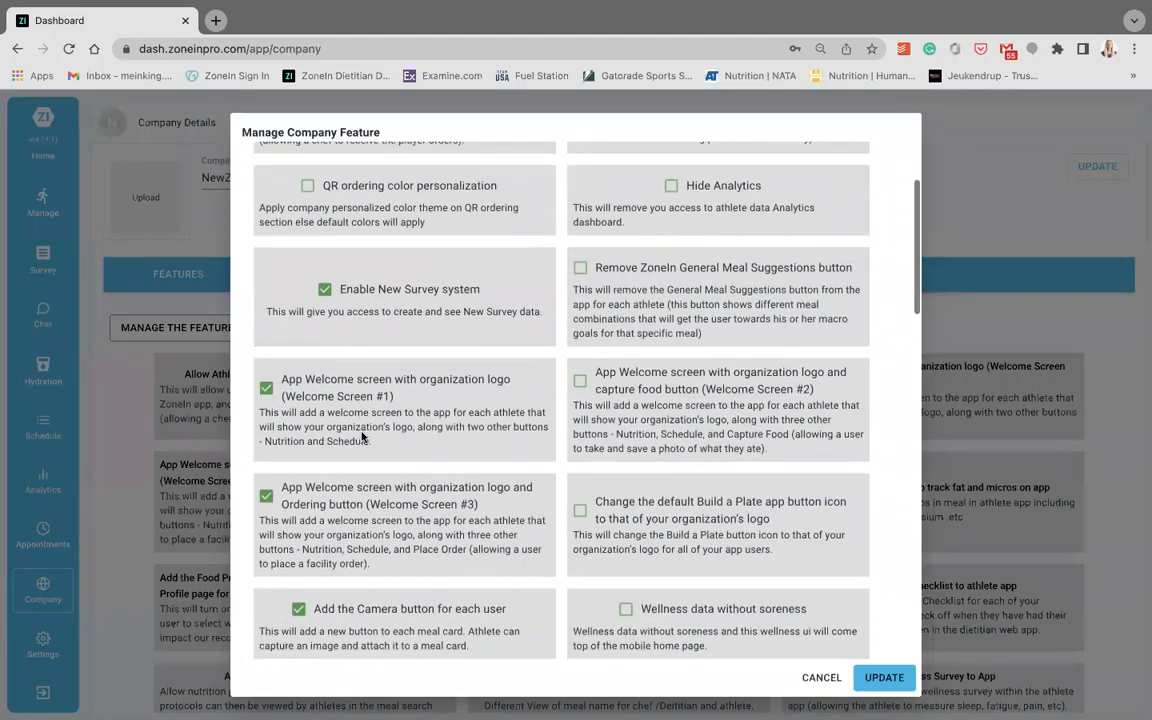
scroll(362, 436, "down", 1)
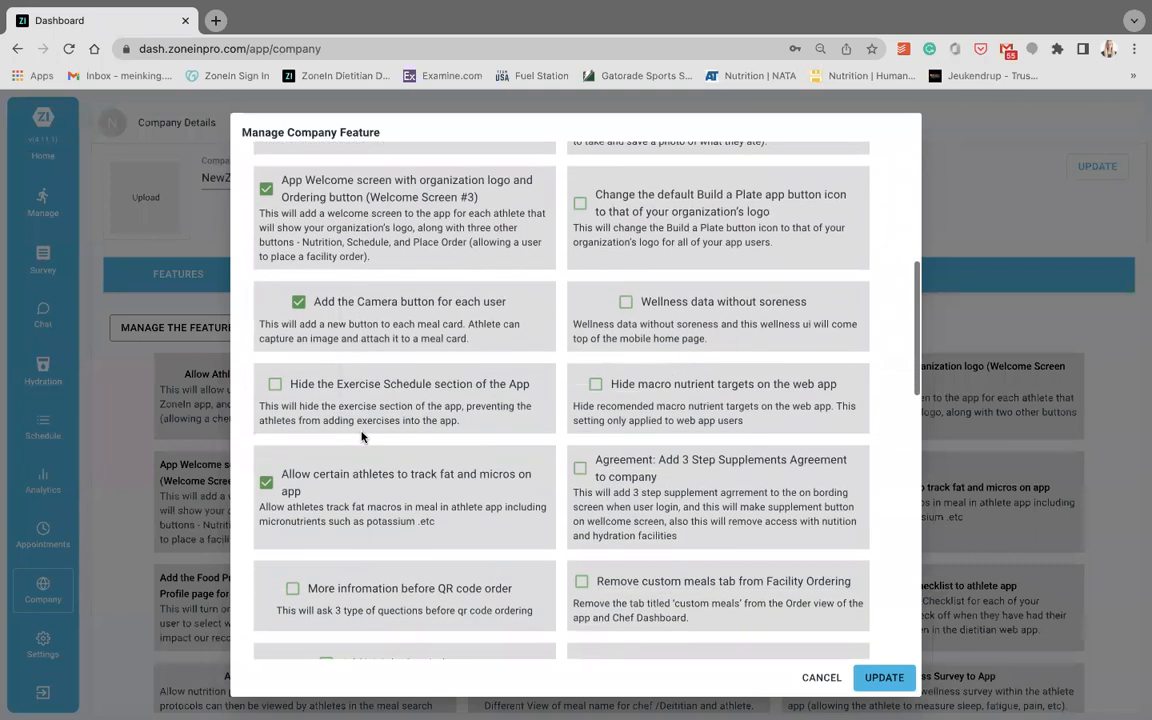
scroll(362, 436, "down", 3)
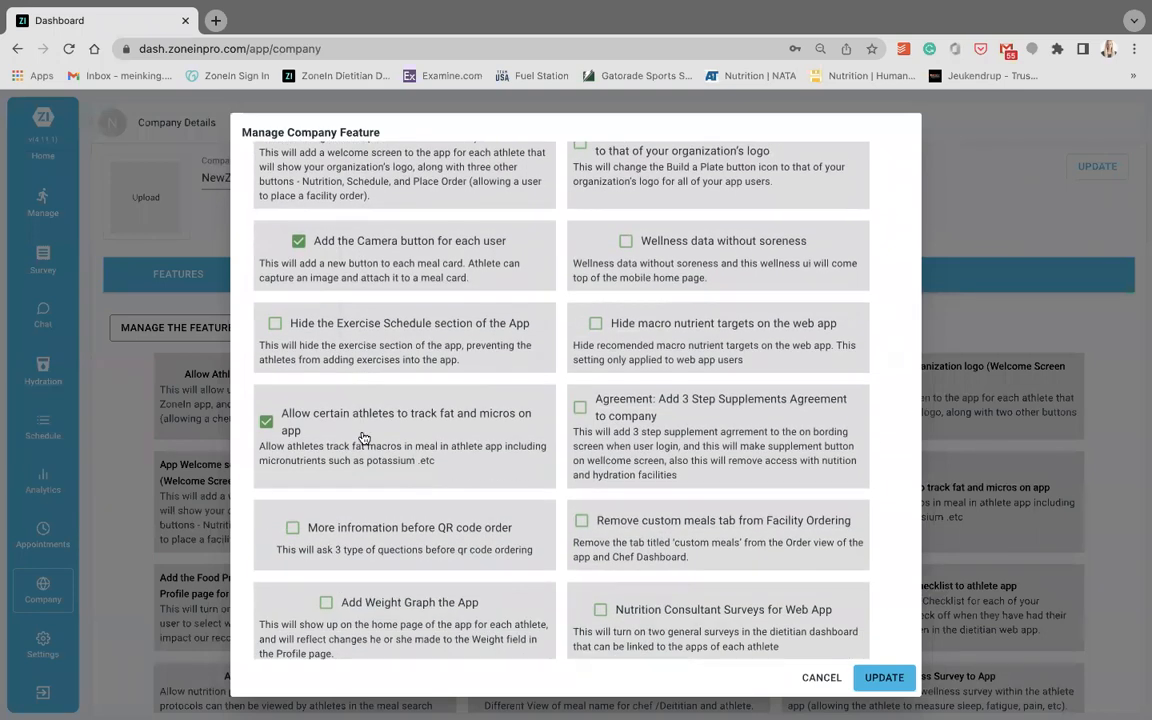
scroll(364, 438, "down", 4)
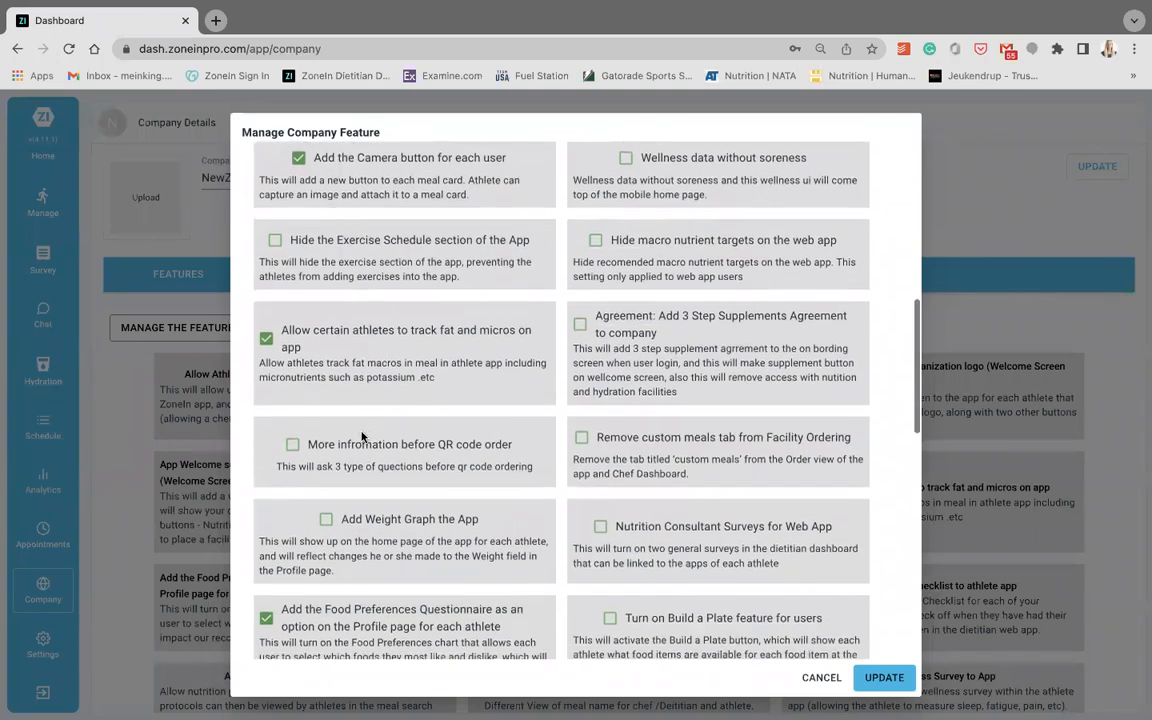
scroll(362, 436, "down", 1)
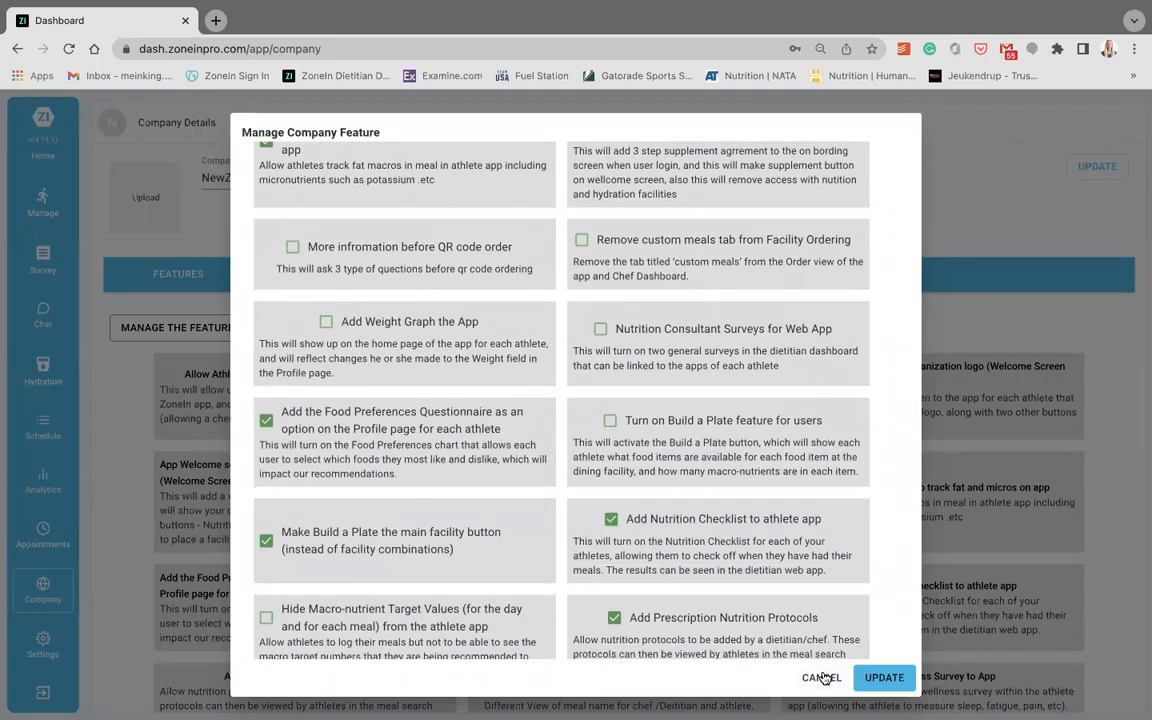
left_click(822, 678)
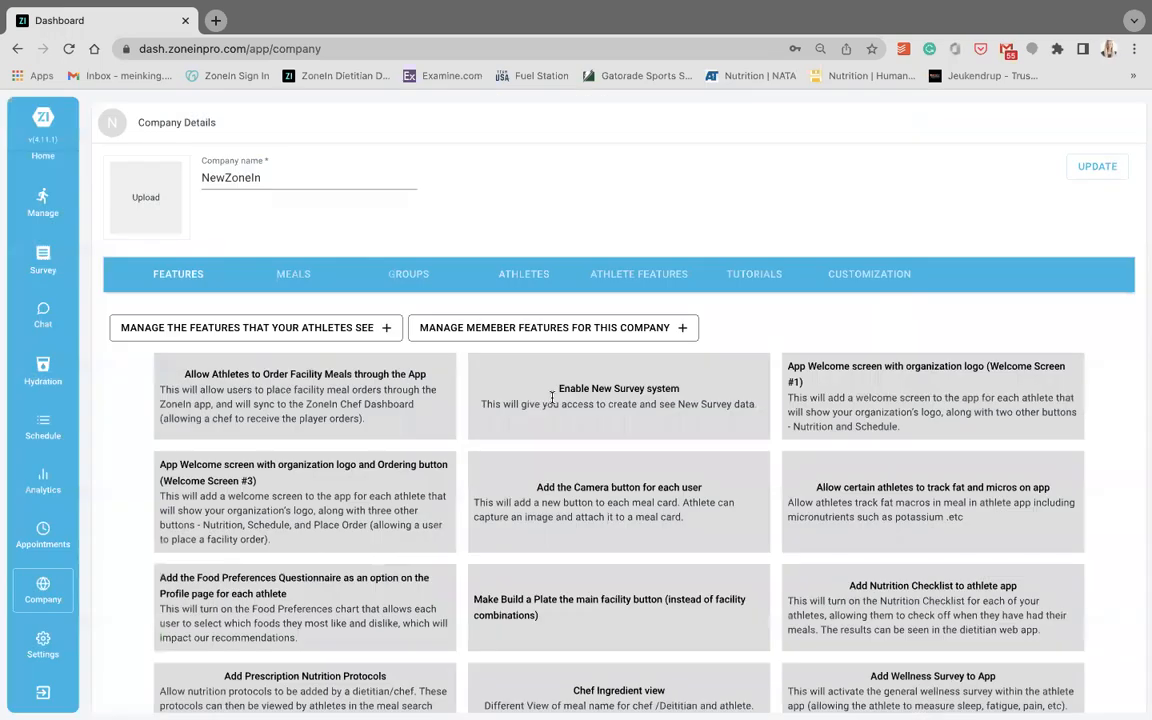
- Look through the company's athlete features, groups and meal upload sections
left_click(630, 280)
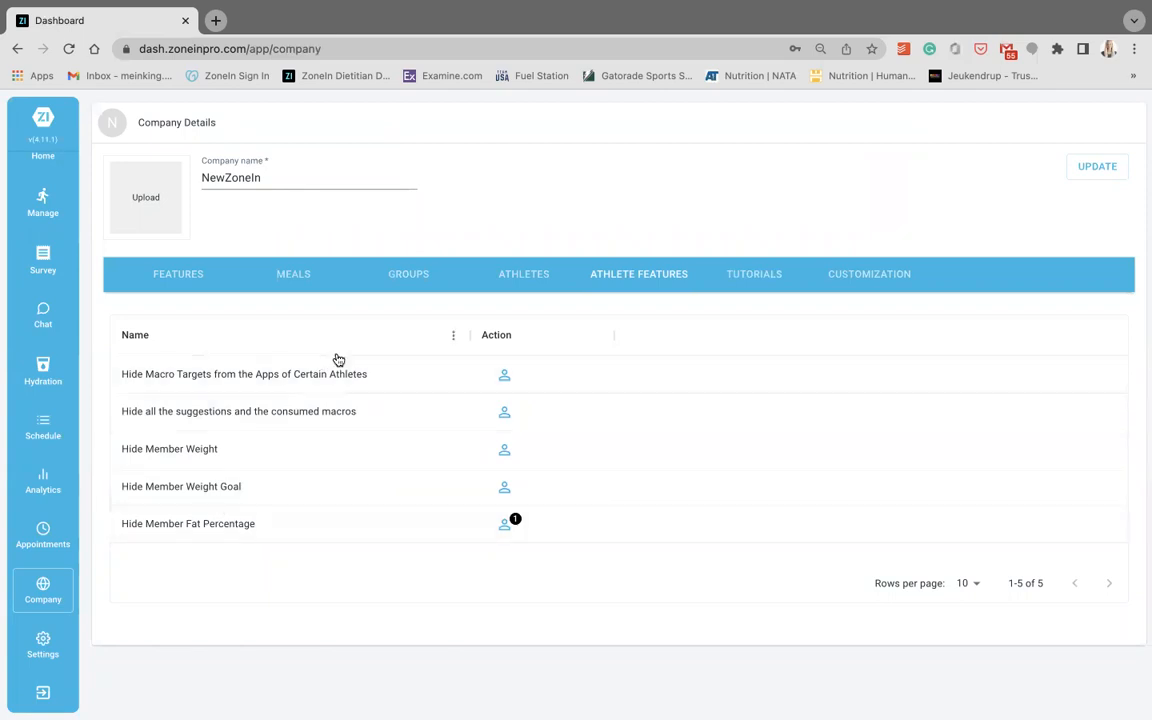
left_click(410, 274)
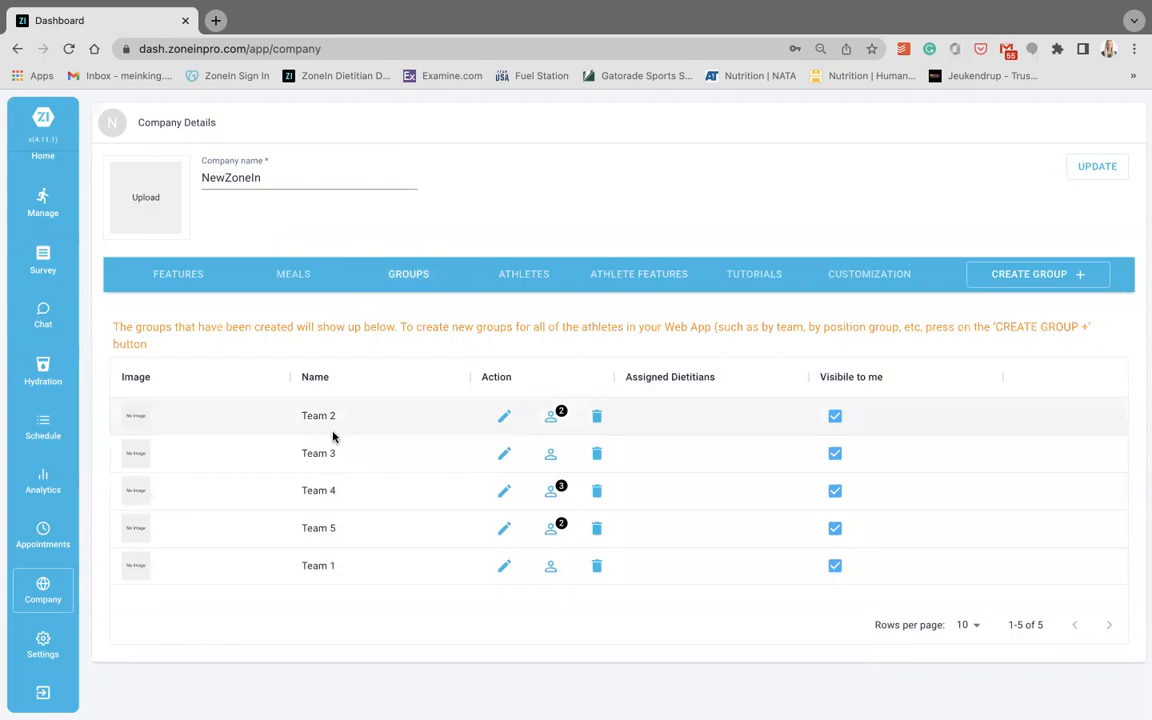
left_click(300, 278)
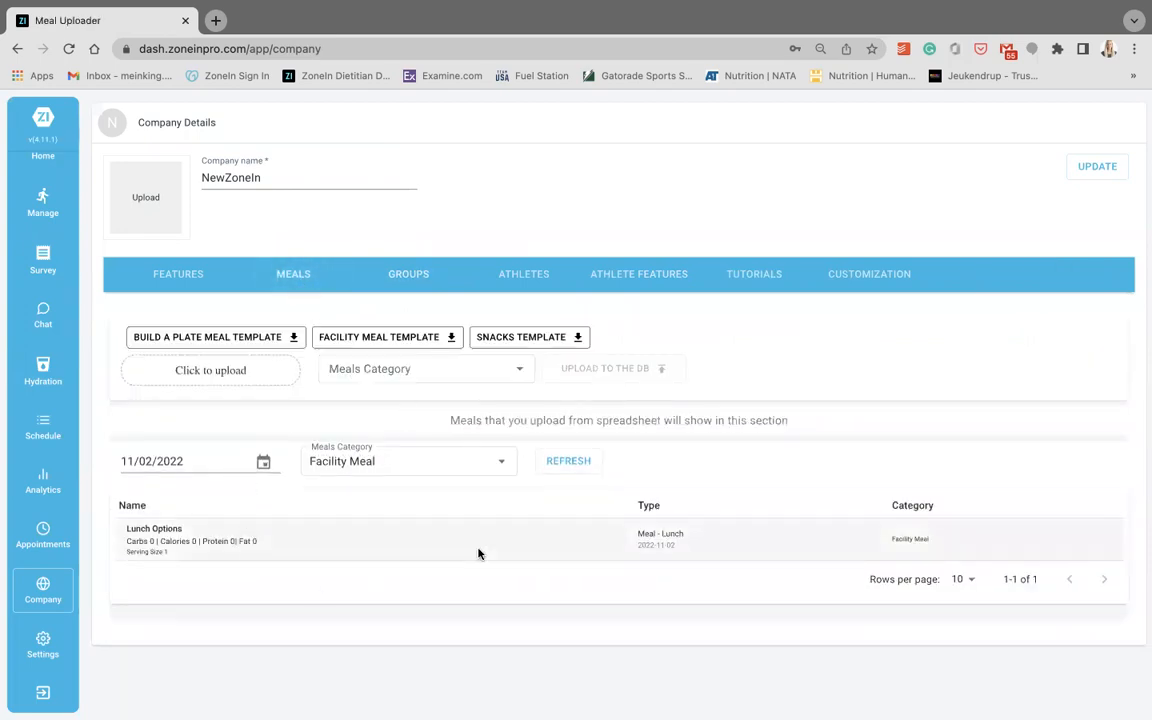
- View the company's athlete list and open the blank profile form for creating a new athlete
left_click(530, 285)
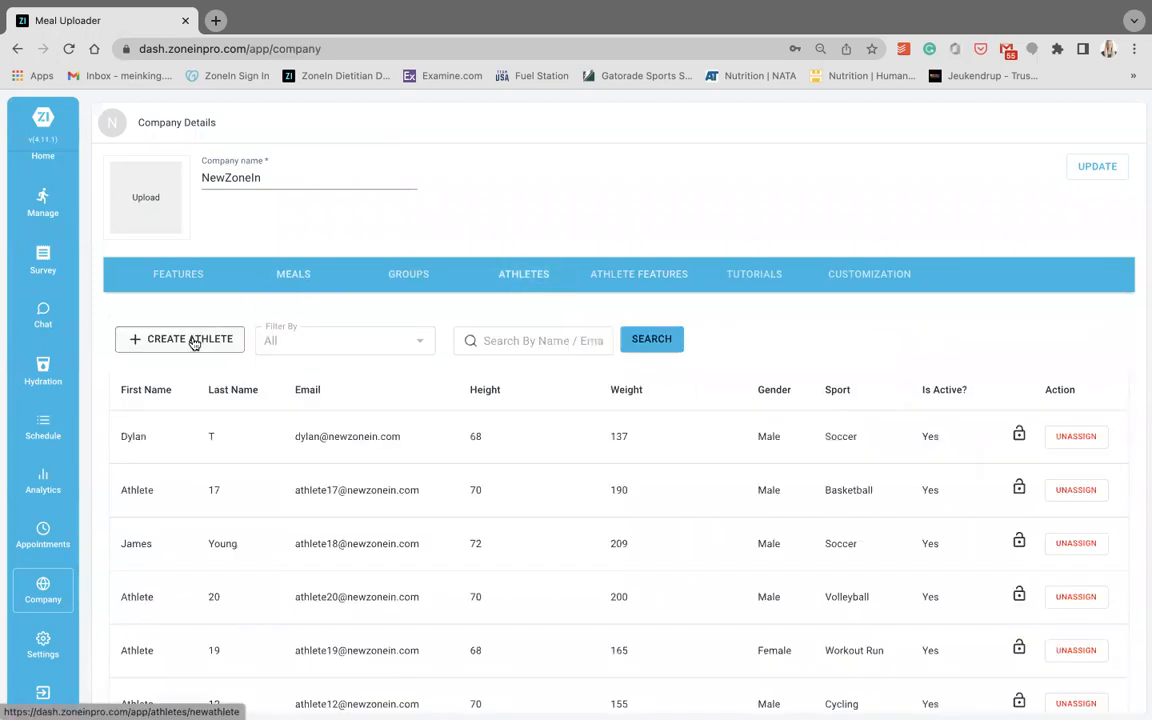
left_click(231, 339)
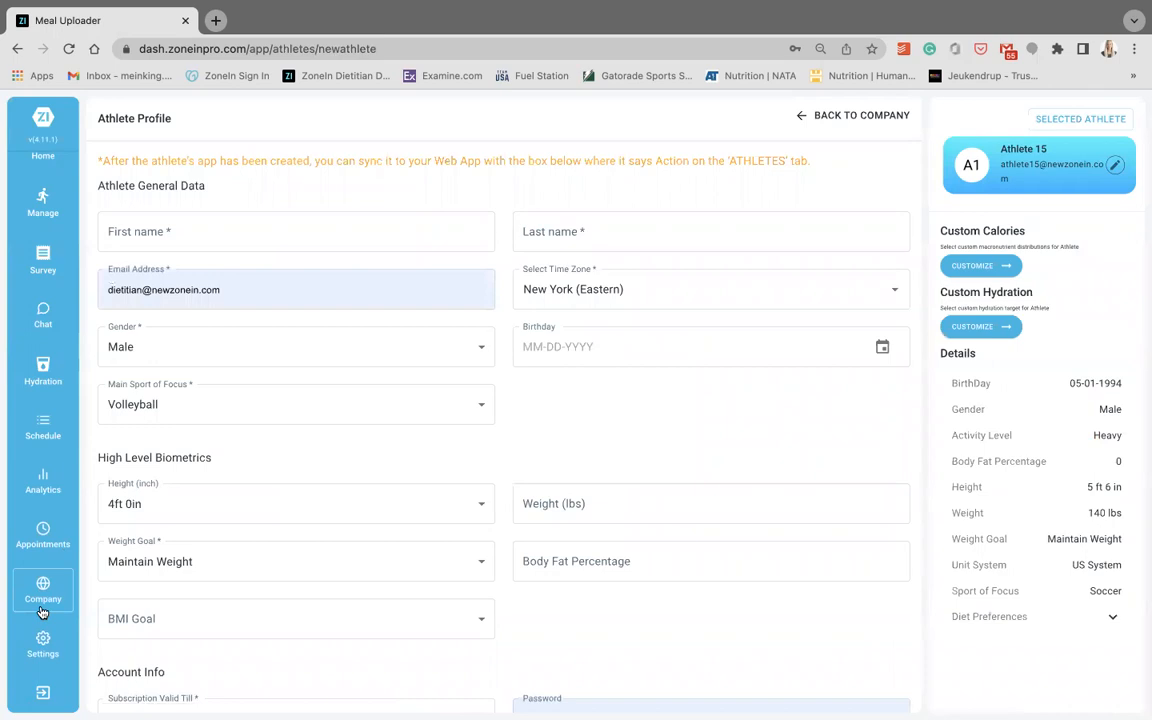
- Return to the company details and look through the app color customization and the tutorial video library
left_click(59, 582)
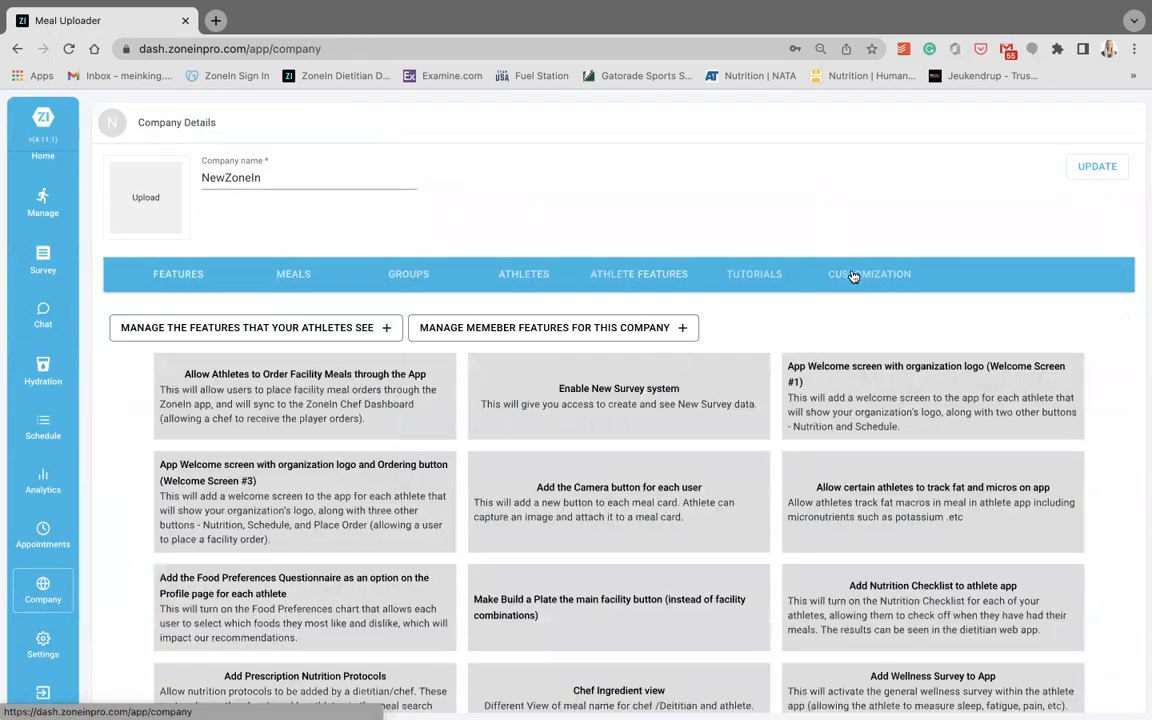
left_click(831, 273)
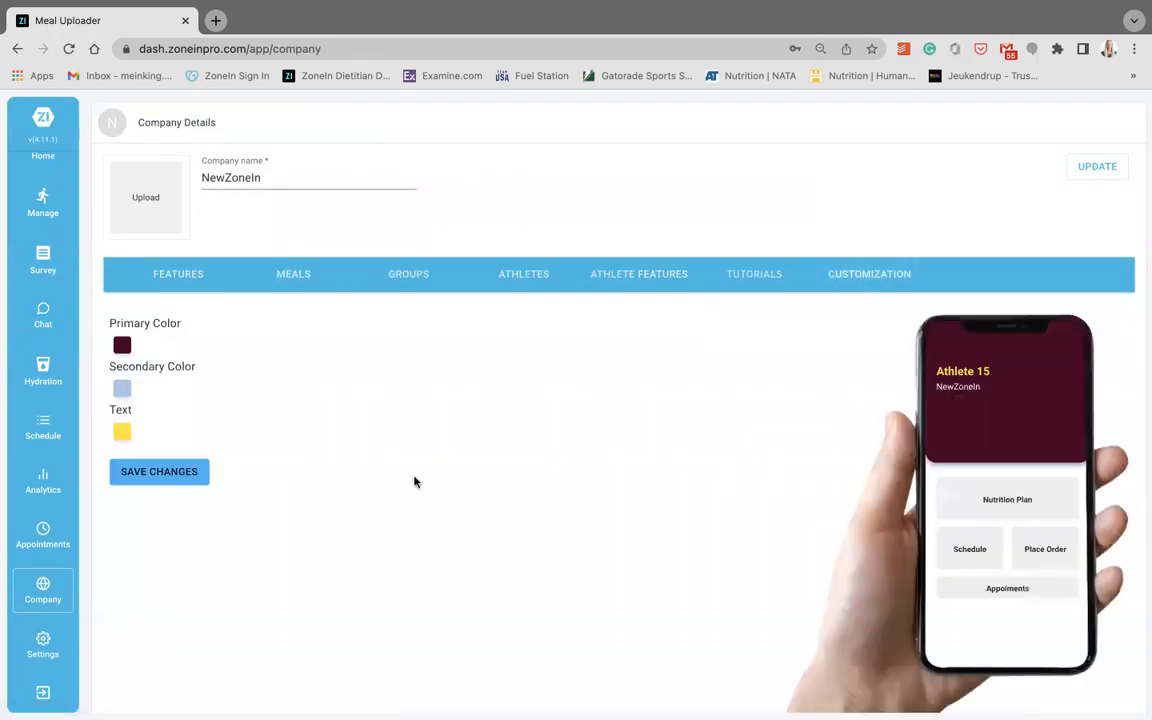
left_click(753, 276)
scroll(421, 427, "down", 5)
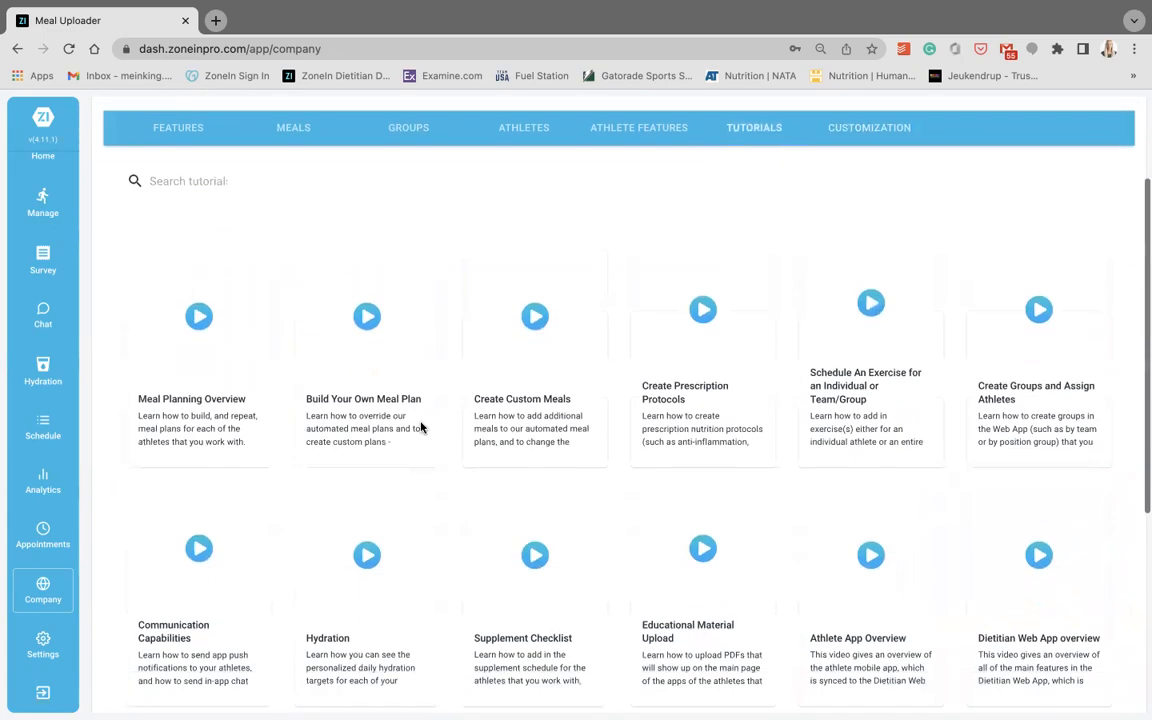
scroll(421, 427, "up", 2)
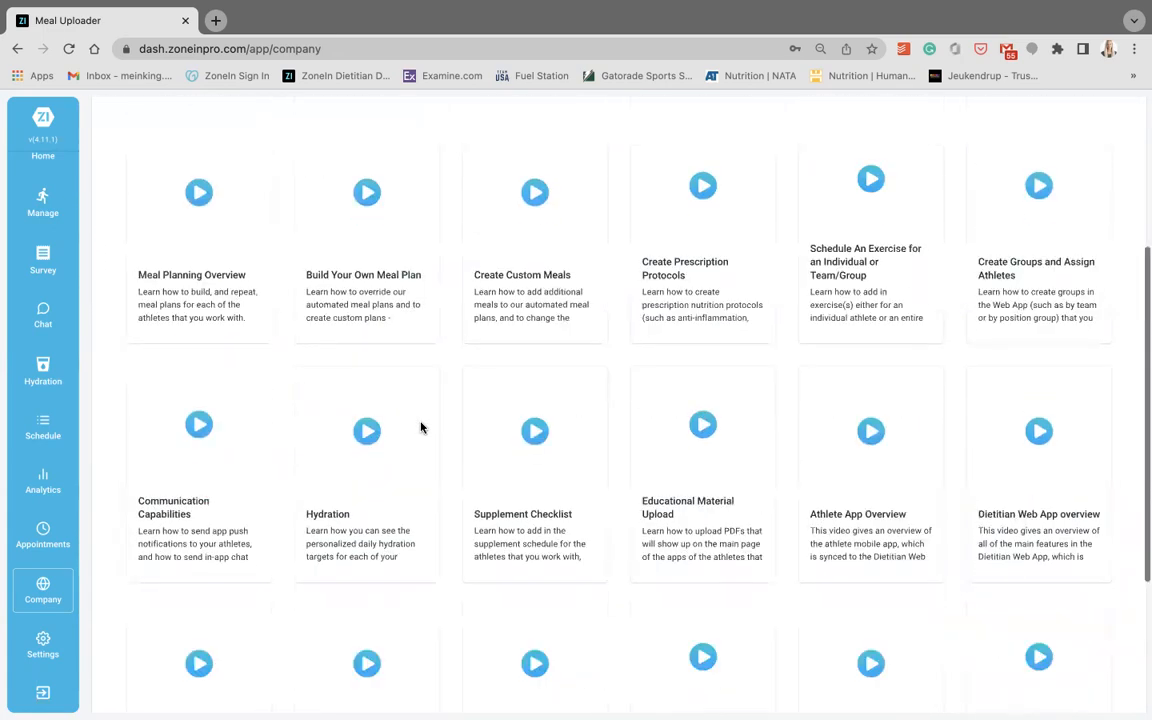
scroll(421, 427, "up", 3)
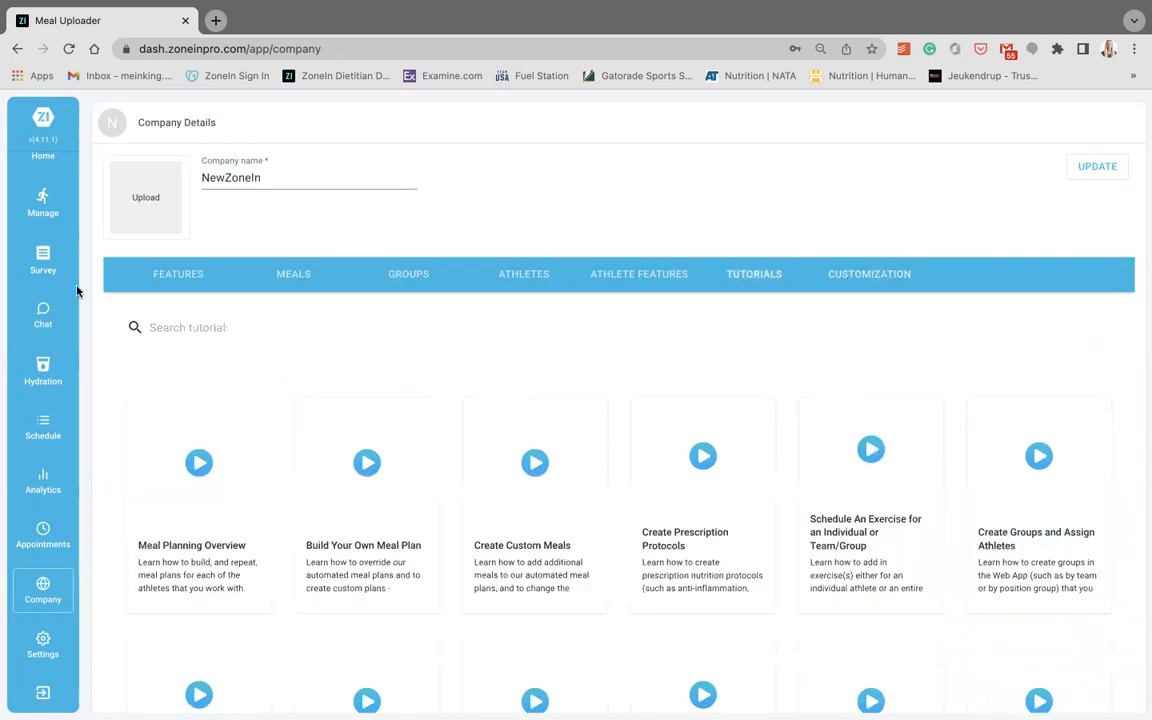
- Go back to the management page showing today's nutrition summary and meal plan for Athlete 15
scroll(46, 240, "up", 1)
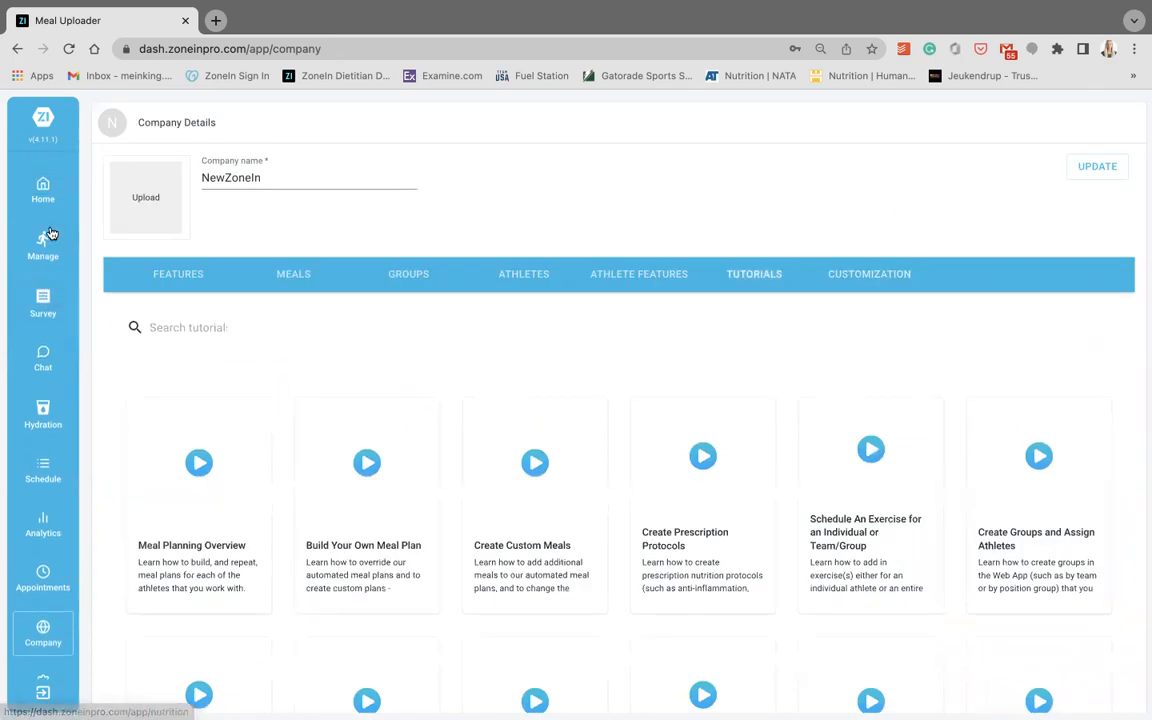
left_click(52, 233)
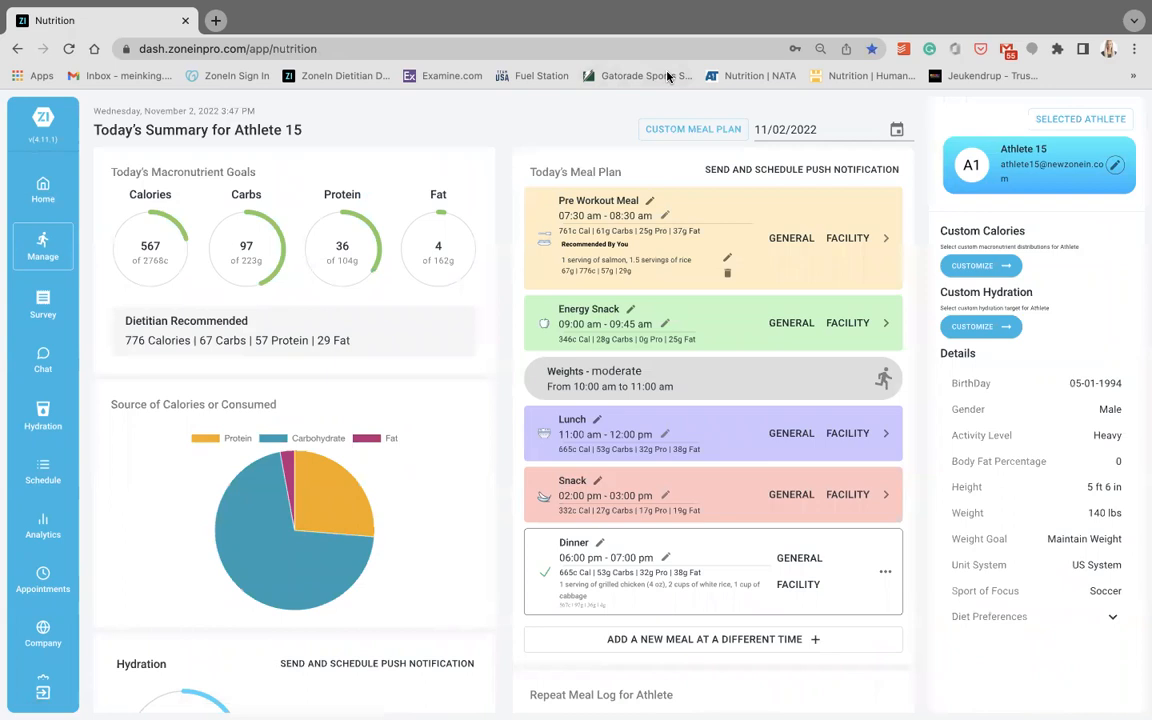
mouse_move(676, 8)
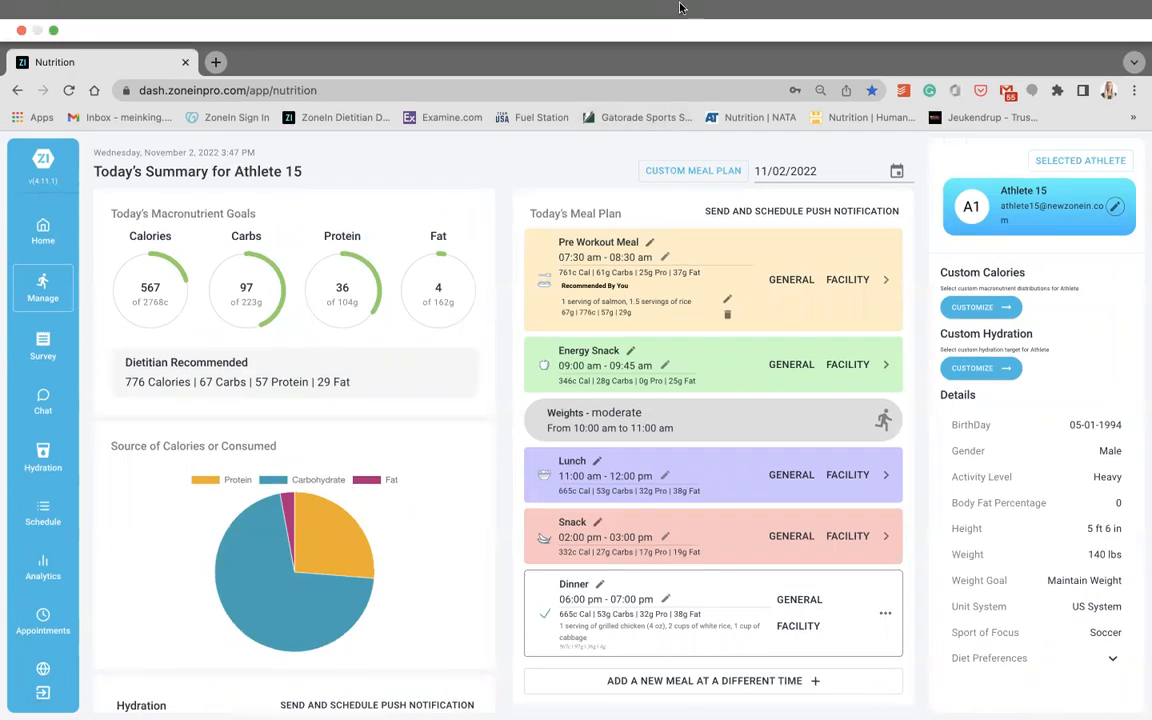